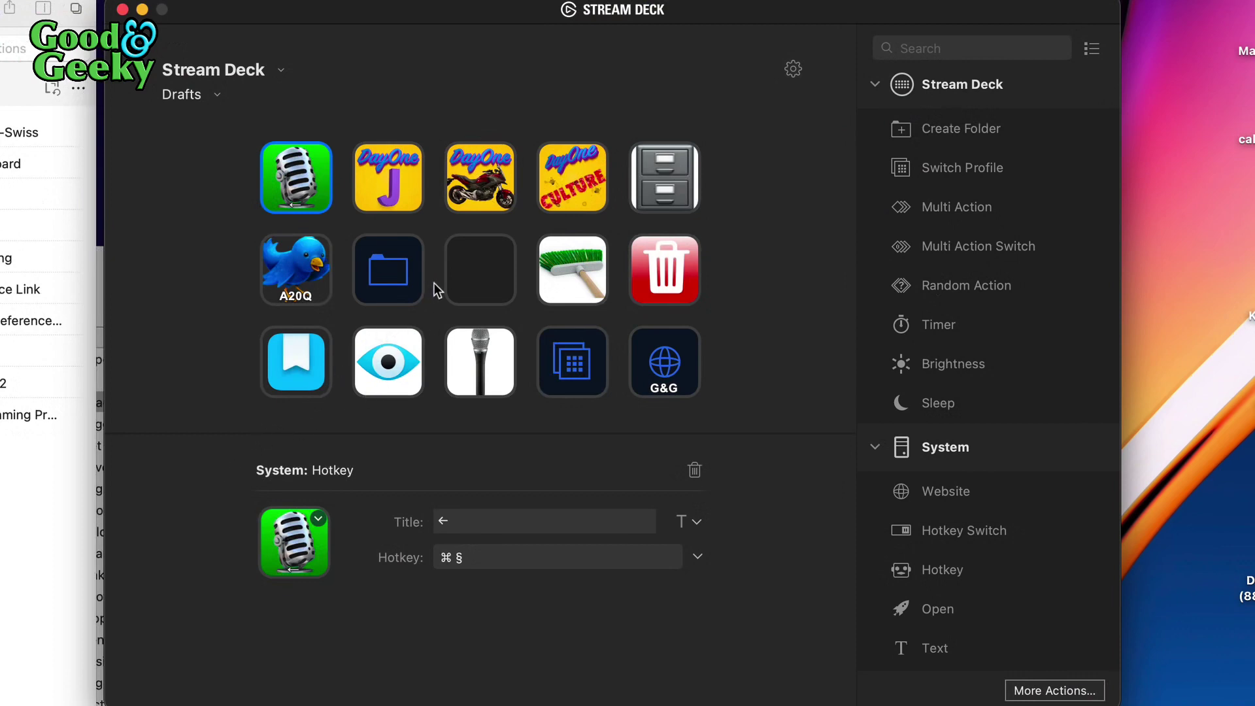
# - Open the Drafts profile's folder and select its 4-action broom key beside Line To Clip and Para To Clip
pyautogui.click(401, 277)
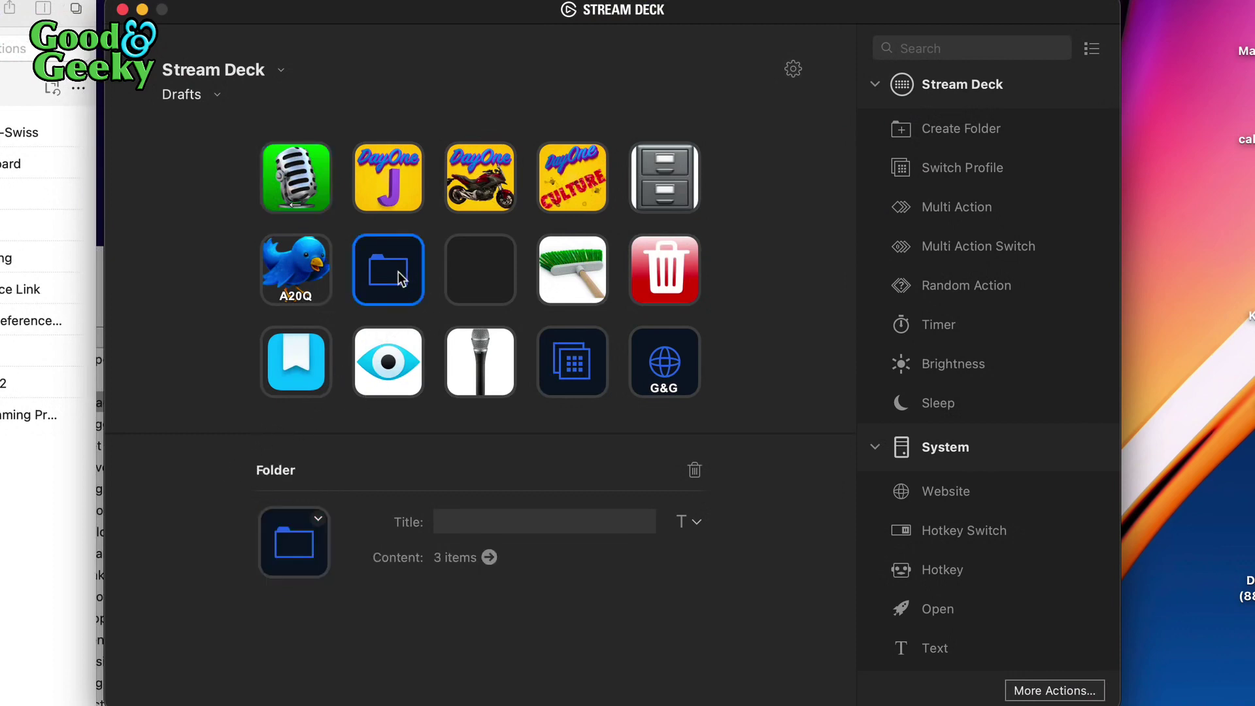
pyautogui.doubleClick(401, 278)
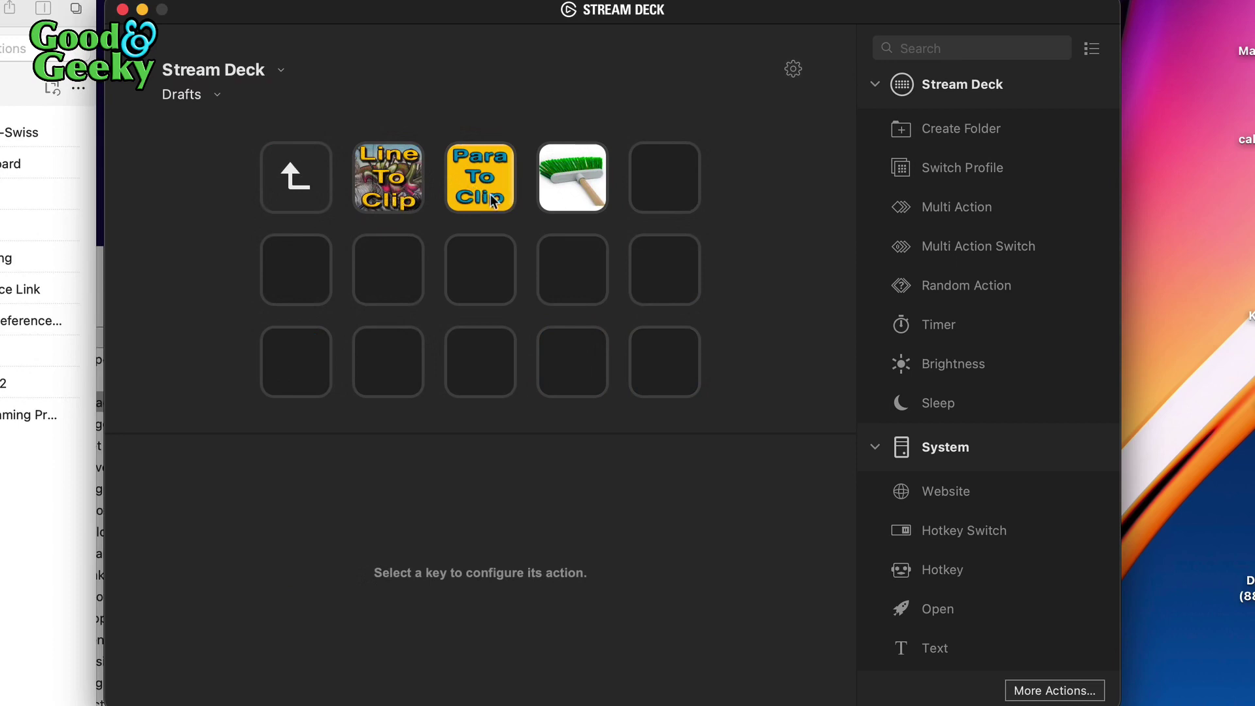
pyautogui.click(566, 202)
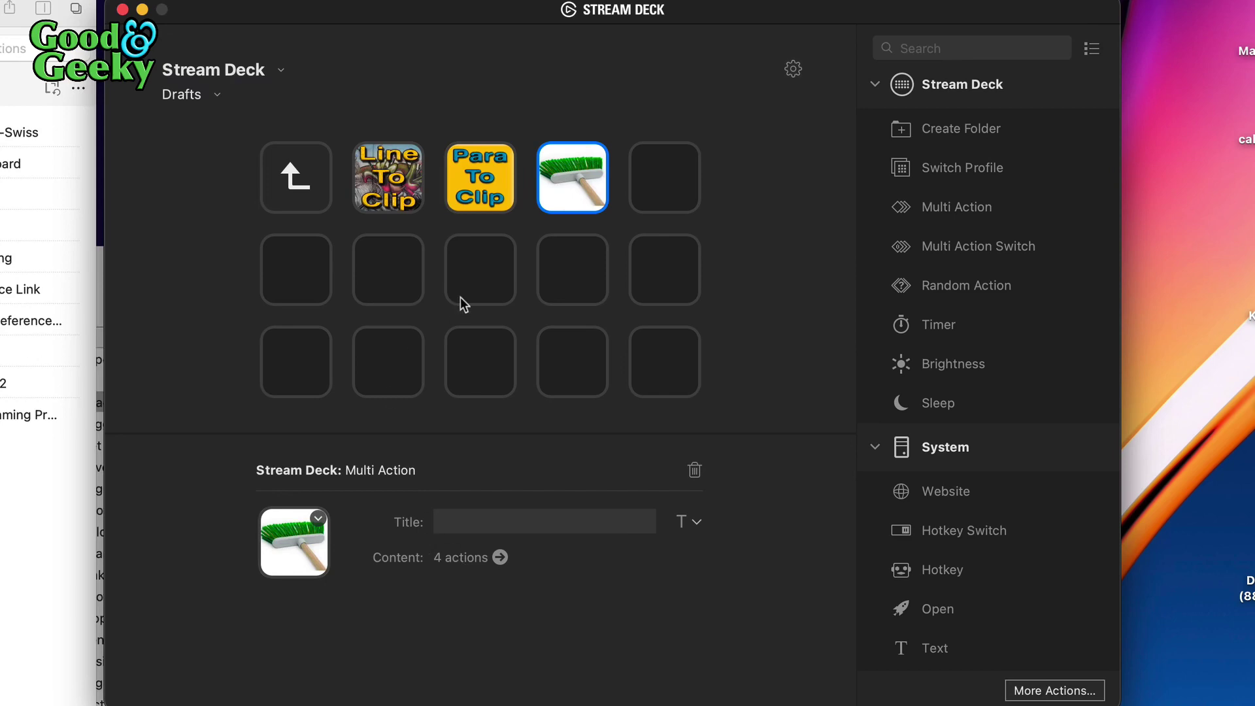
pyautogui.doubleClick(570, 194)
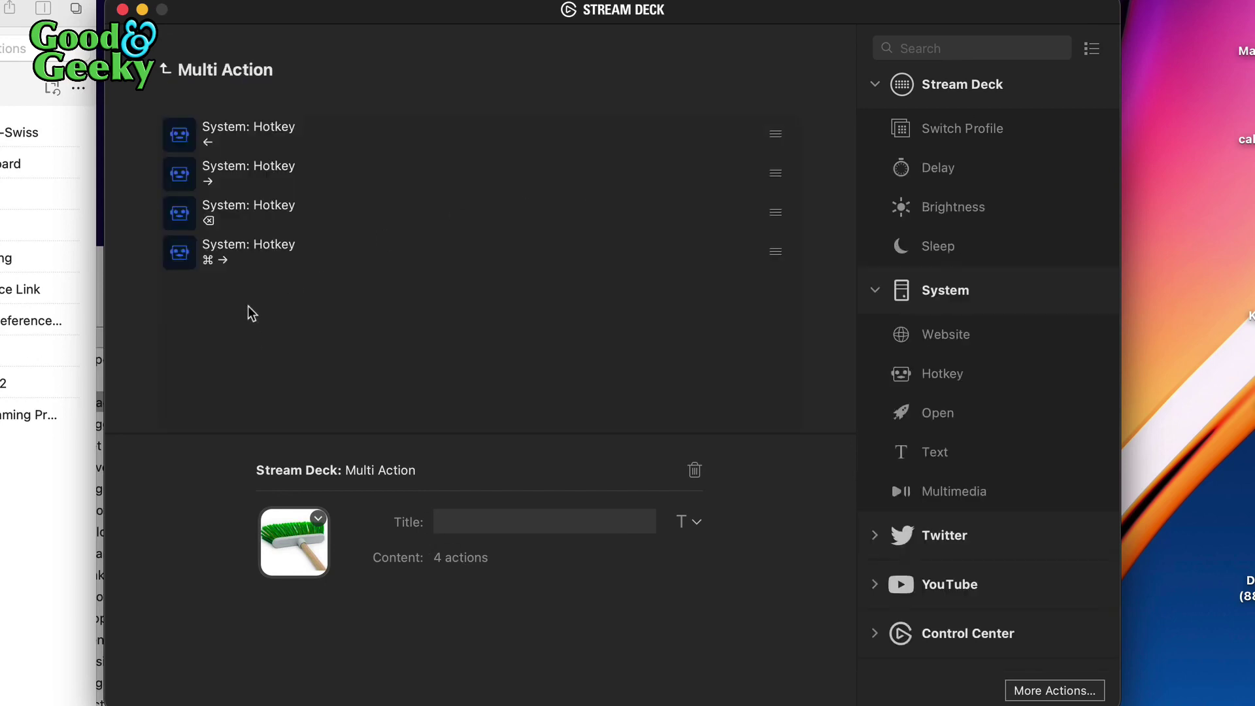
pyautogui.click(294, 147)
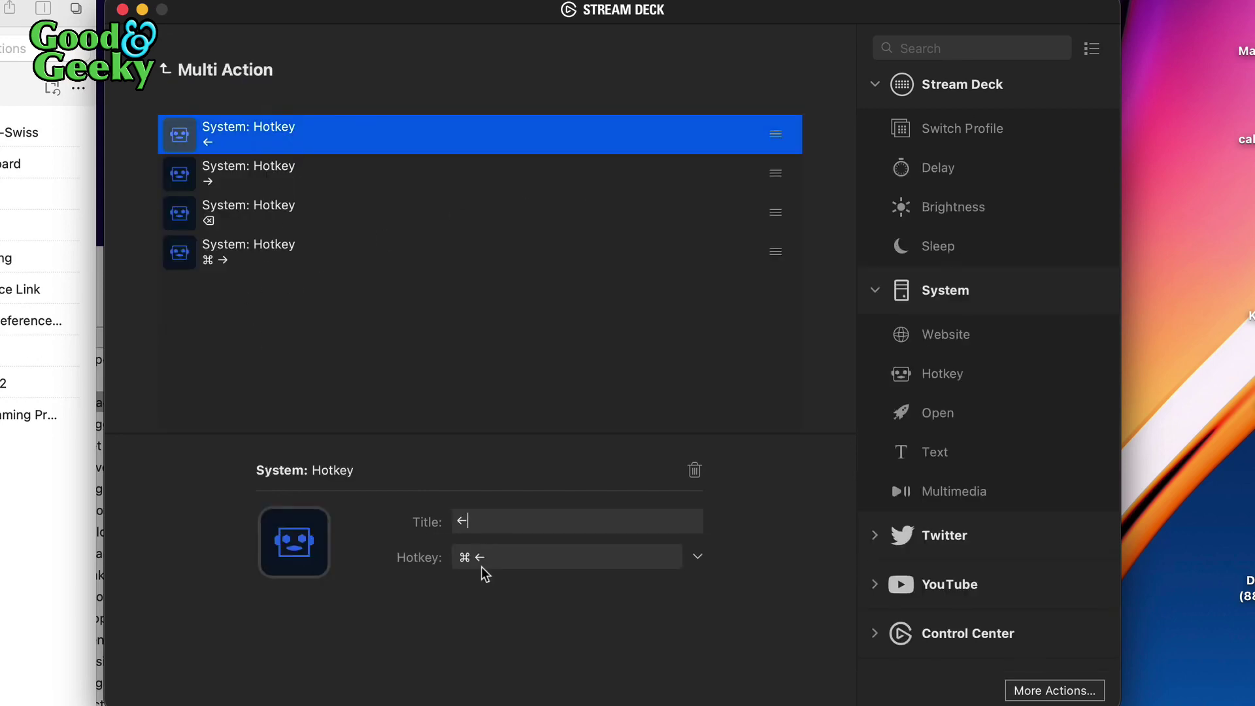
pyautogui.click(305, 178)
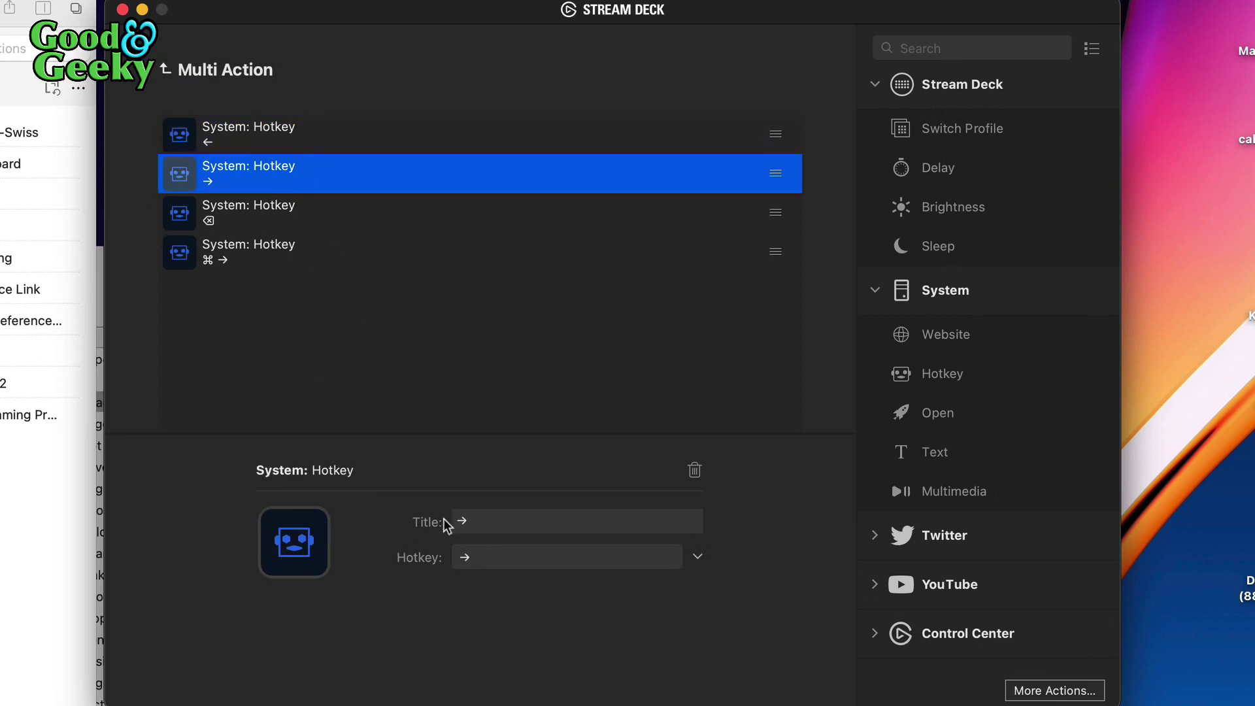
pyautogui.click(303, 220)
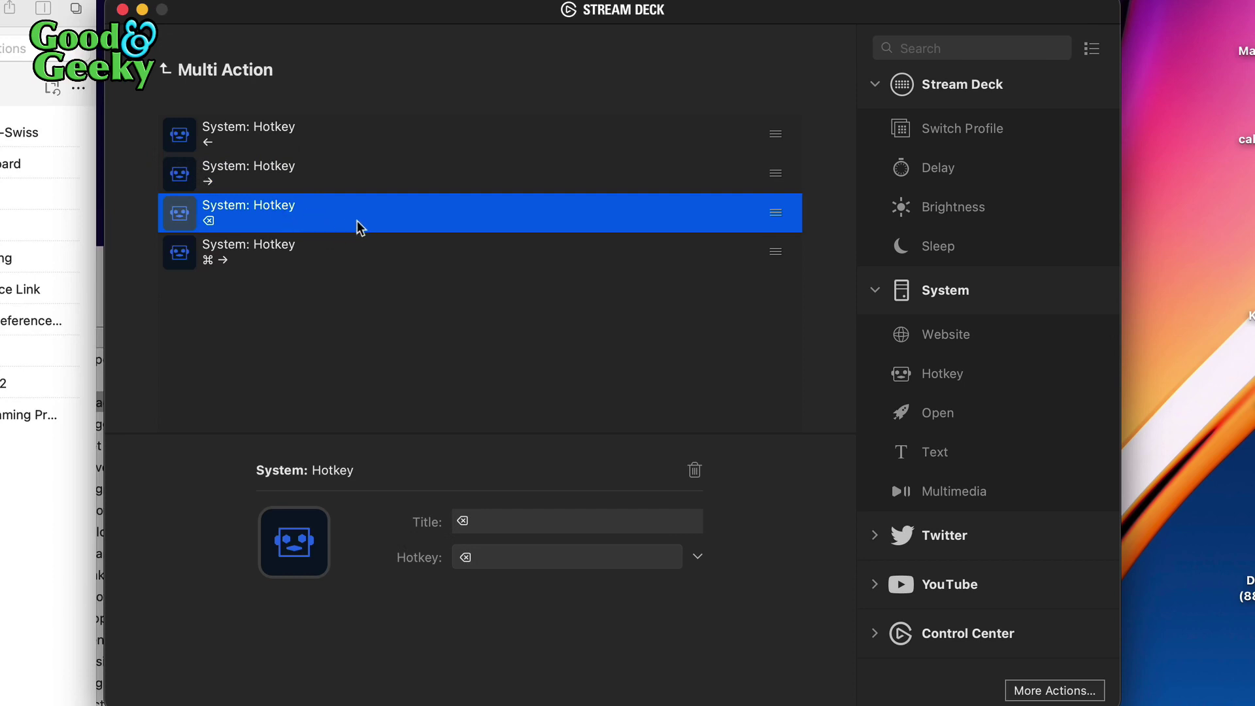
pyautogui.click(298, 252)
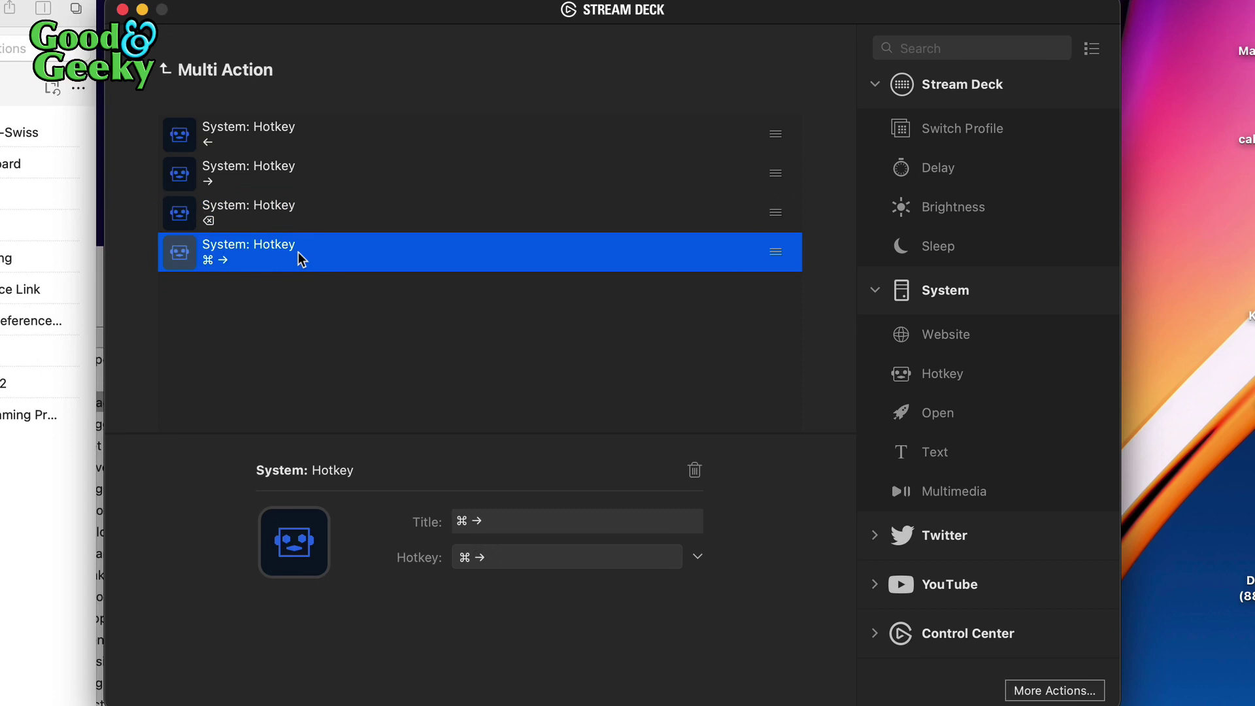
pyautogui.click(167, 70)
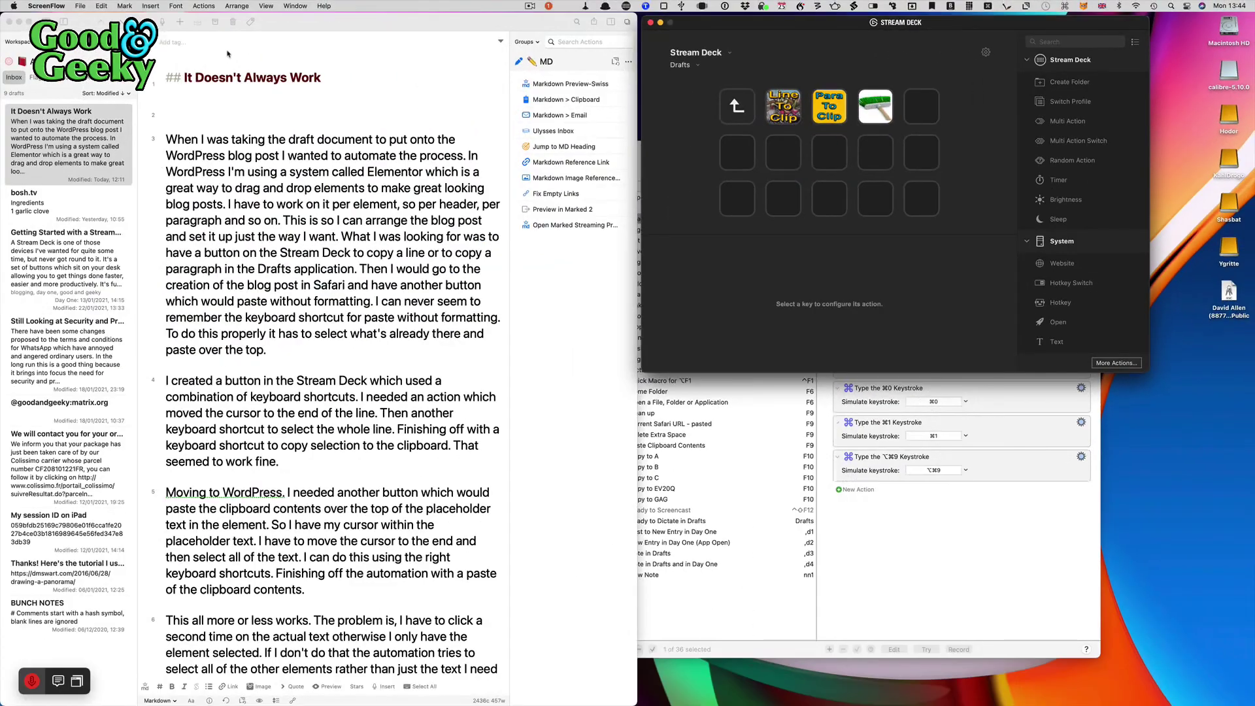
pyautogui.click(168, 76)
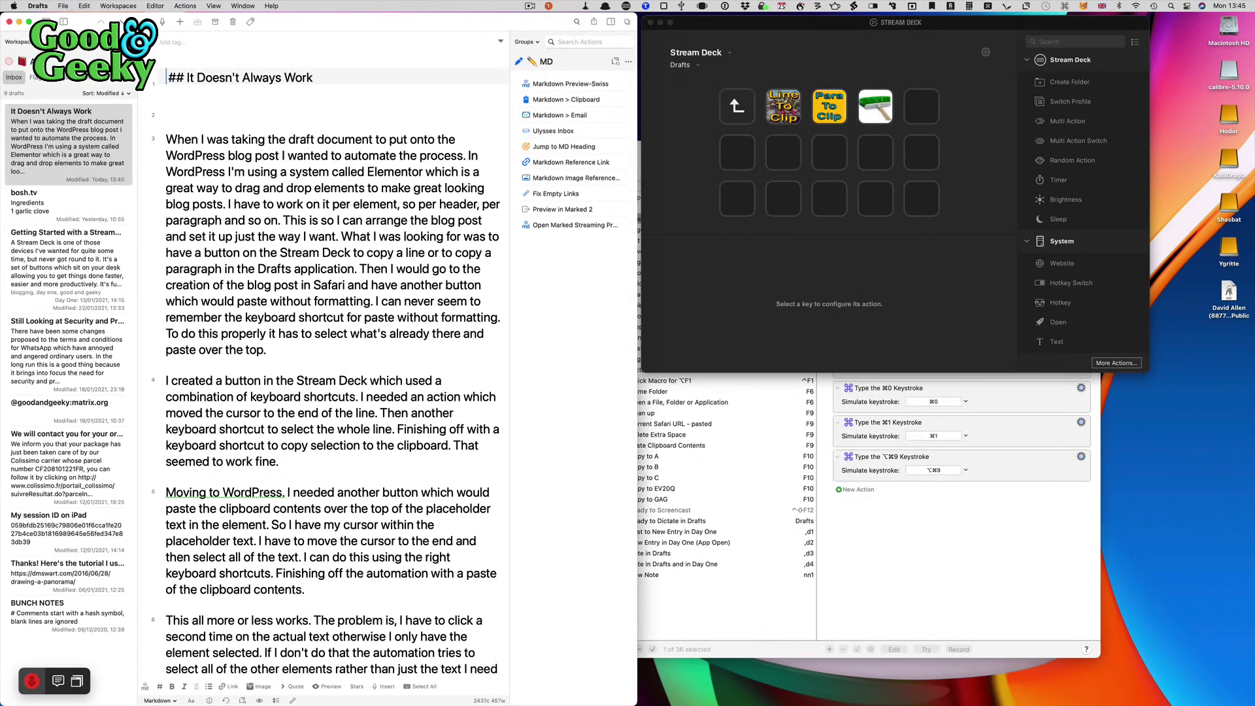
pyautogui.click(315, 77)
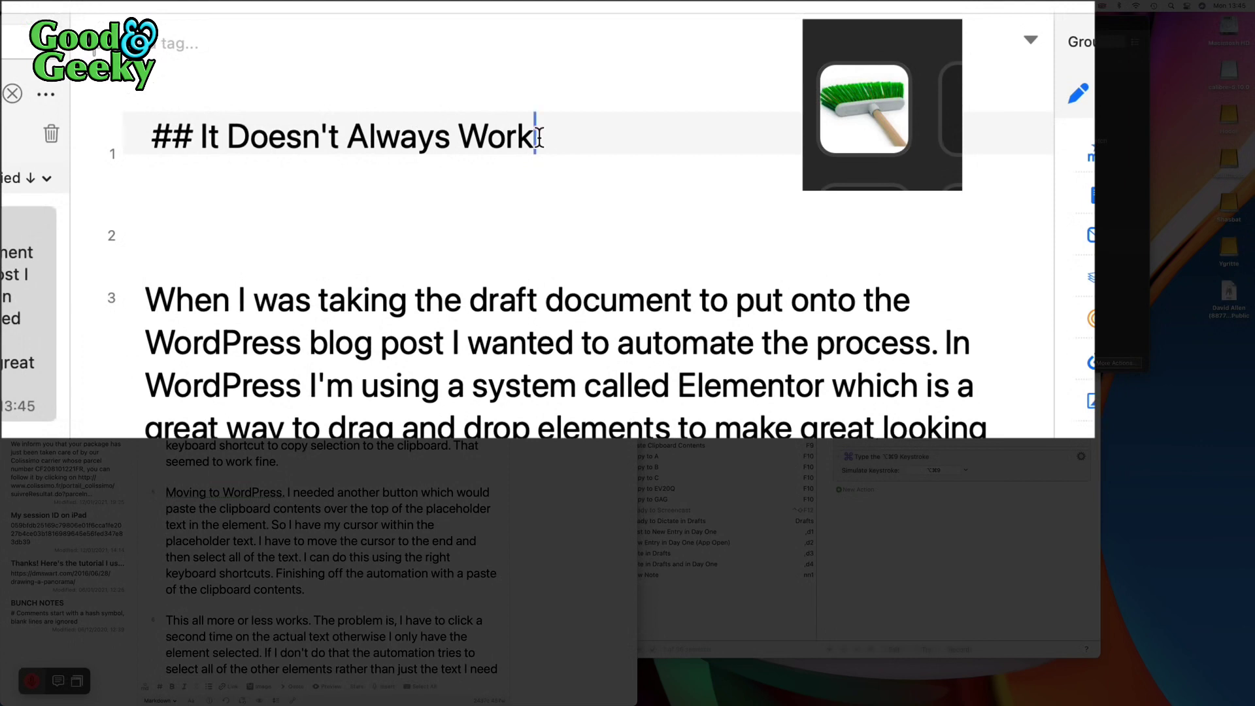
pyautogui.press('super+Left')
pyautogui.press('super+Right')
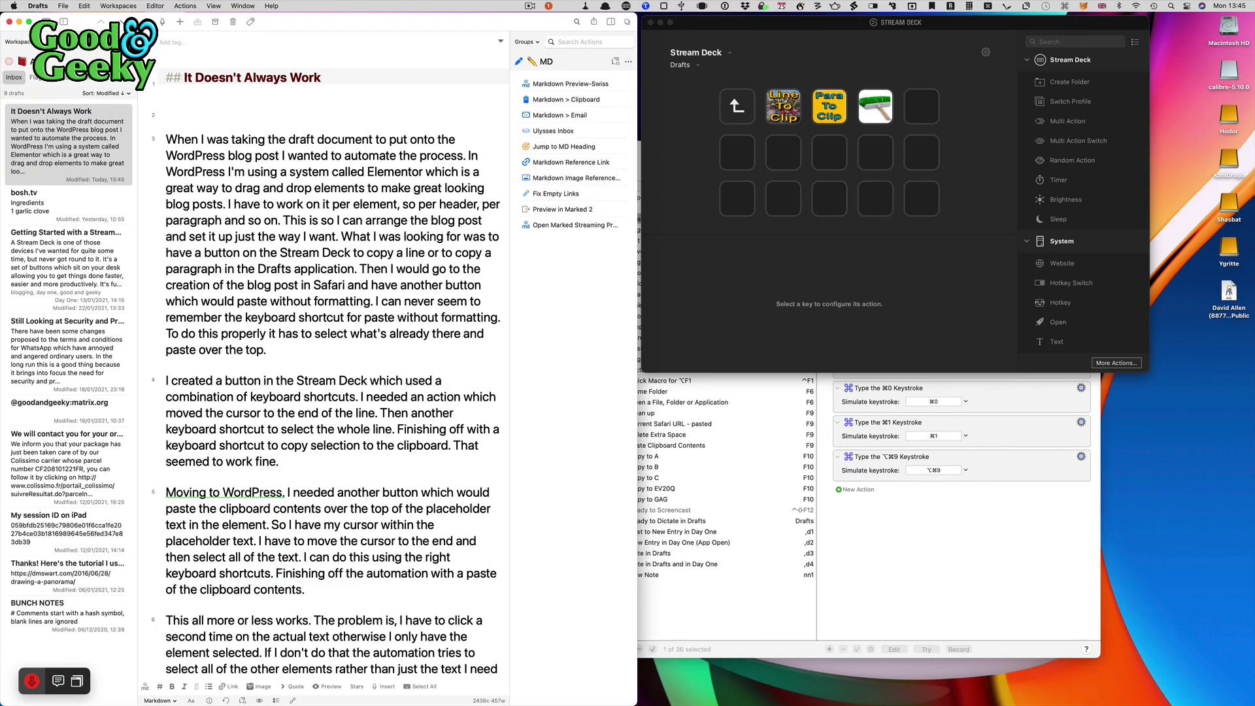
# - Leave the folder with the Back key and pick Spondicious from the profile list
pyautogui.click(738, 119)
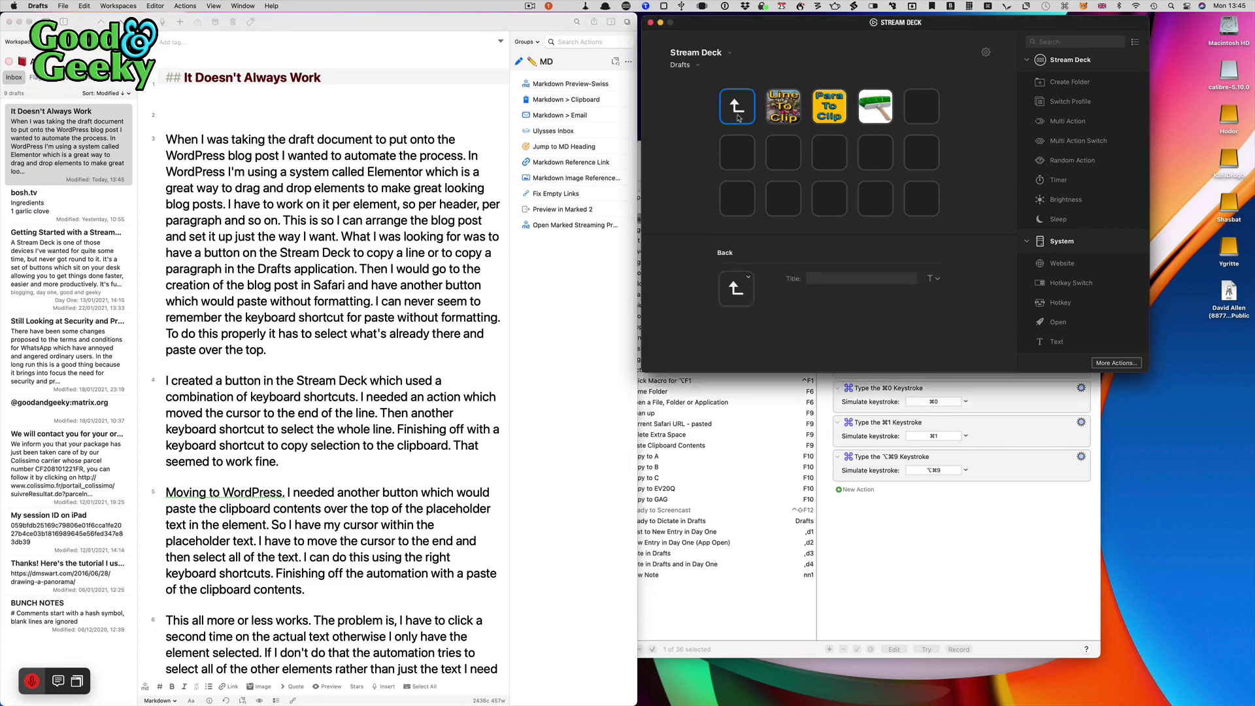
pyautogui.doubleClick(738, 118)
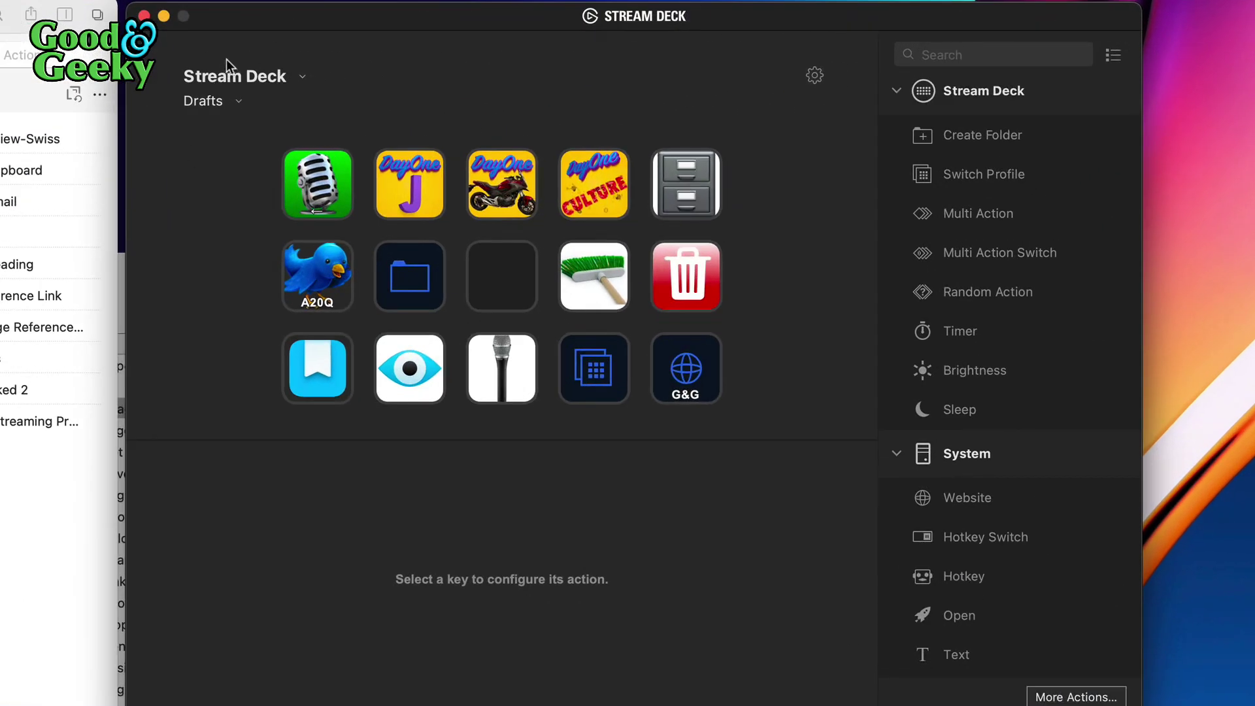
pyautogui.click(228, 99)
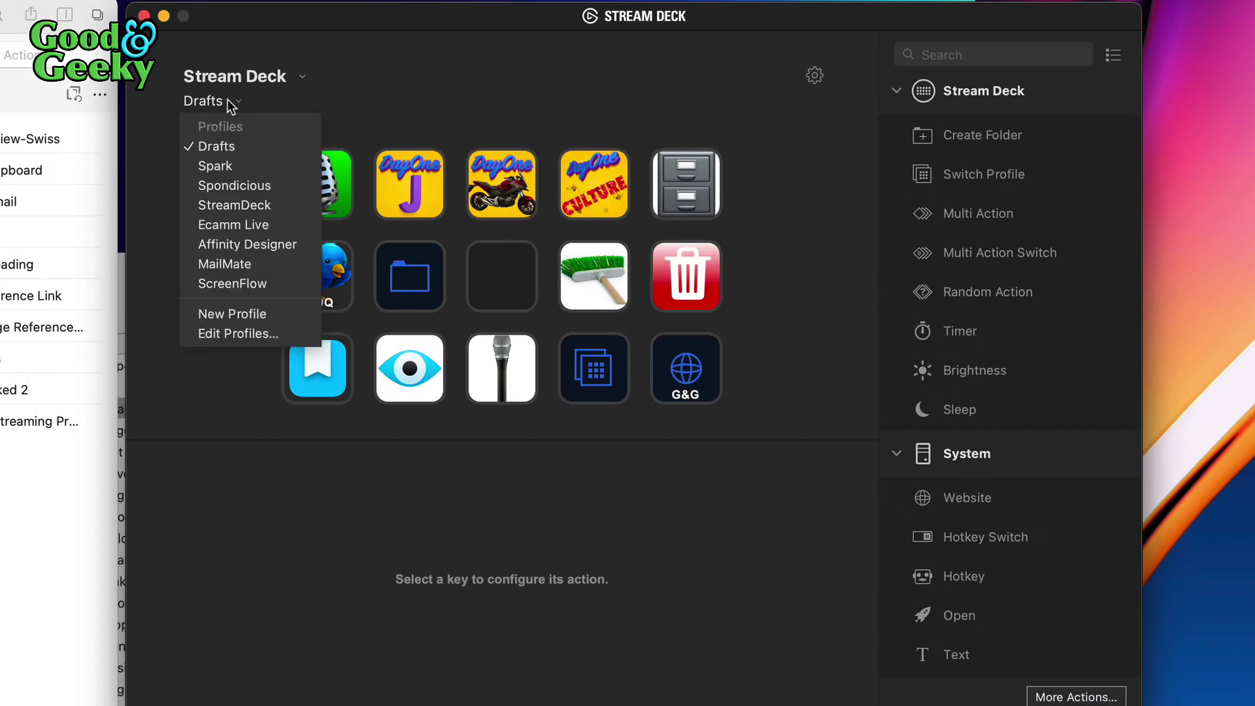
pyautogui.click(245, 185)
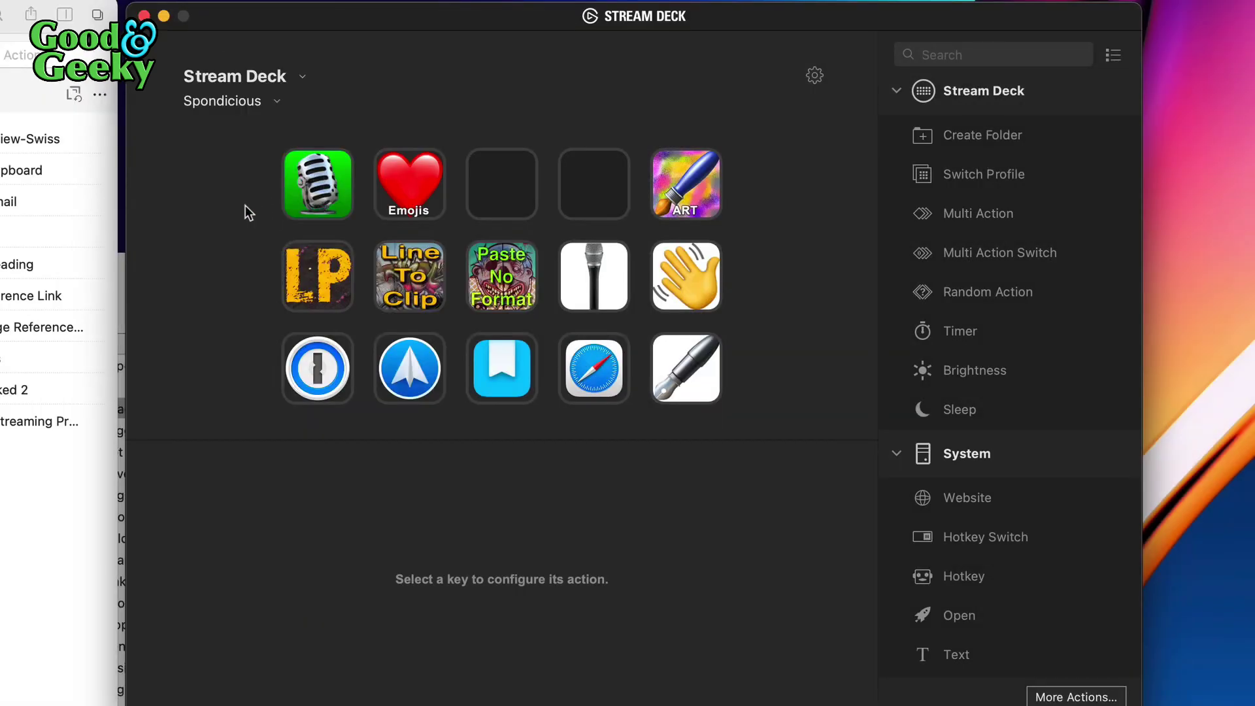
pyautogui.doubleClick(422, 191)
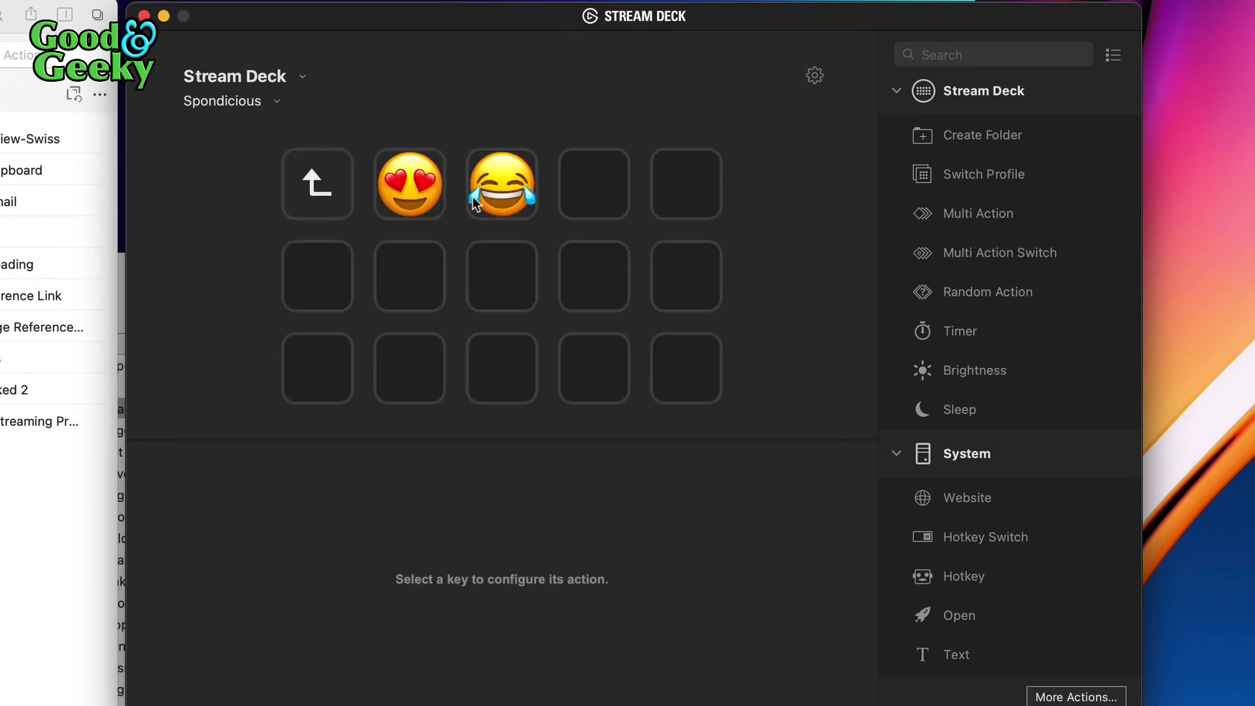
pyautogui.click(418, 202)
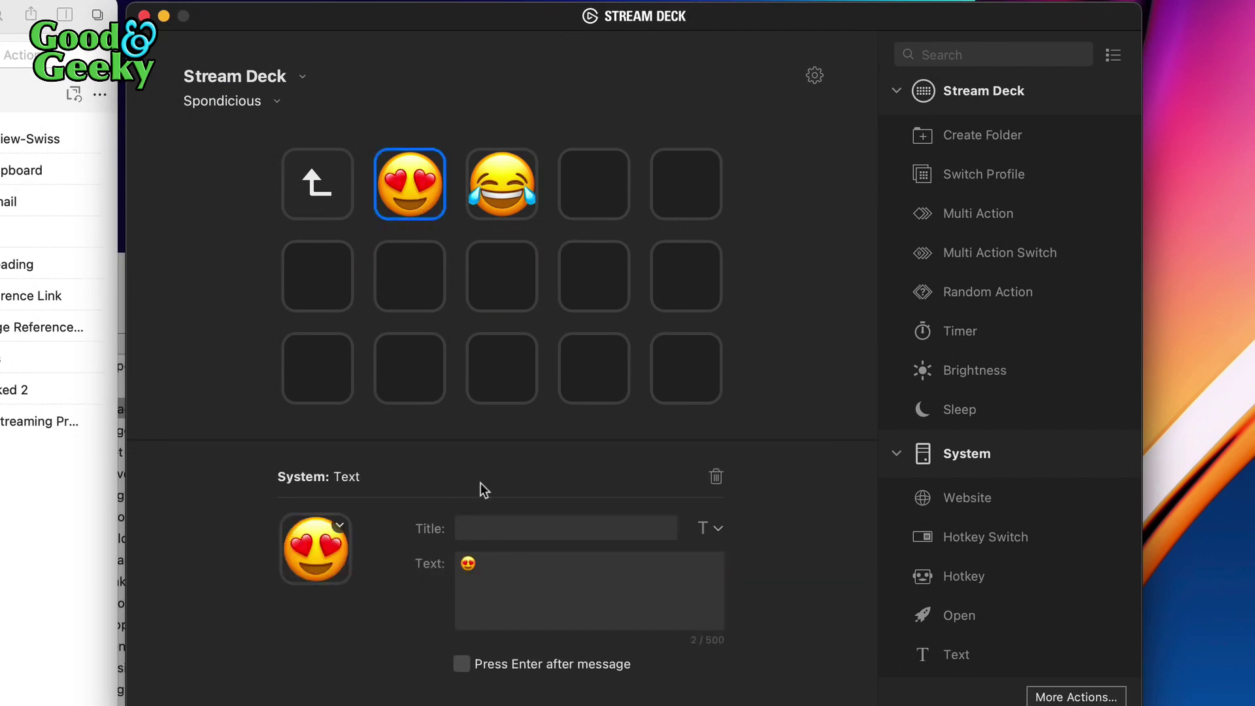
pyautogui.click(328, 195)
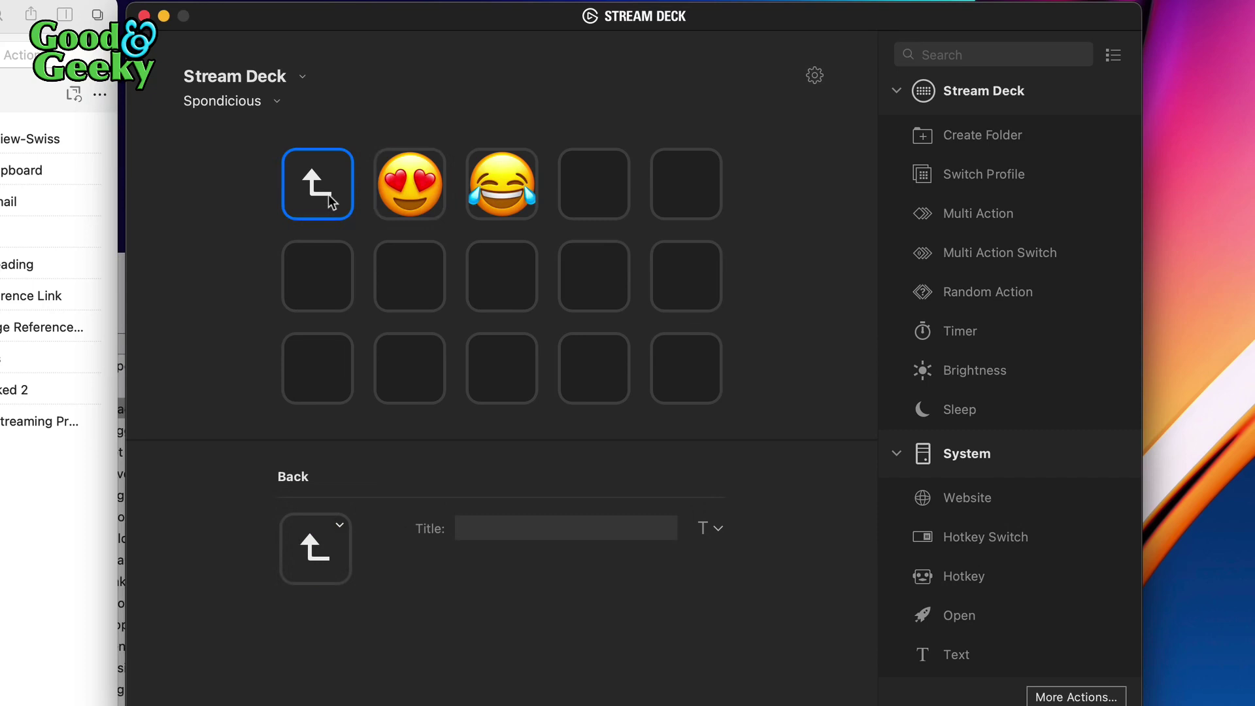
pyautogui.doubleClick(328, 194)
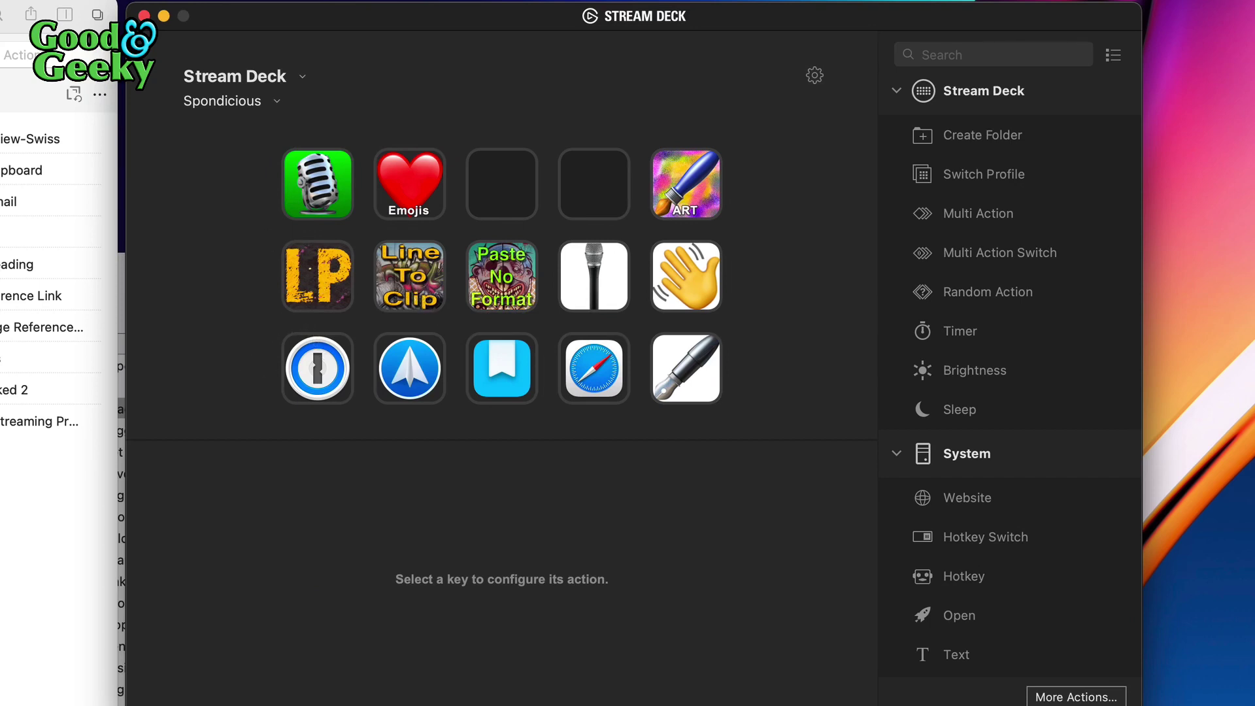
# - Paste the heading unformatted over the whole draft, leaving only '## It Doesn't Always Work'
pyautogui.click(0, 182)
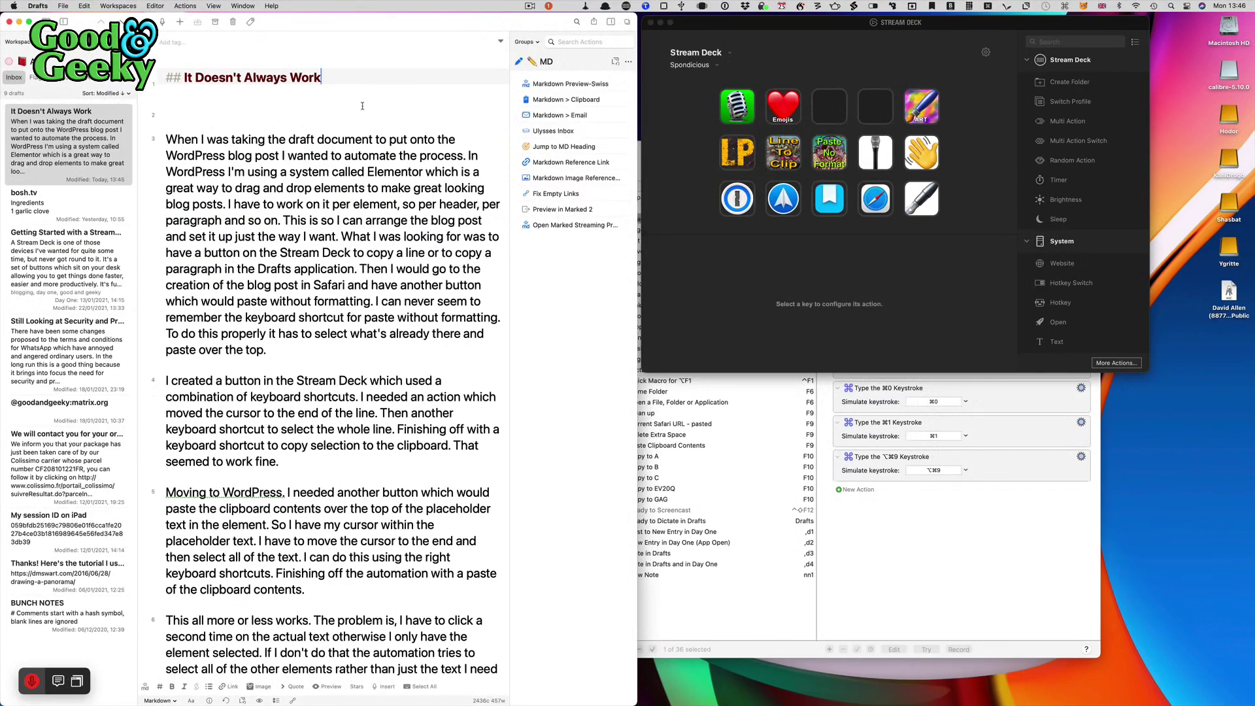
pyautogui.press('super+shift+Left')
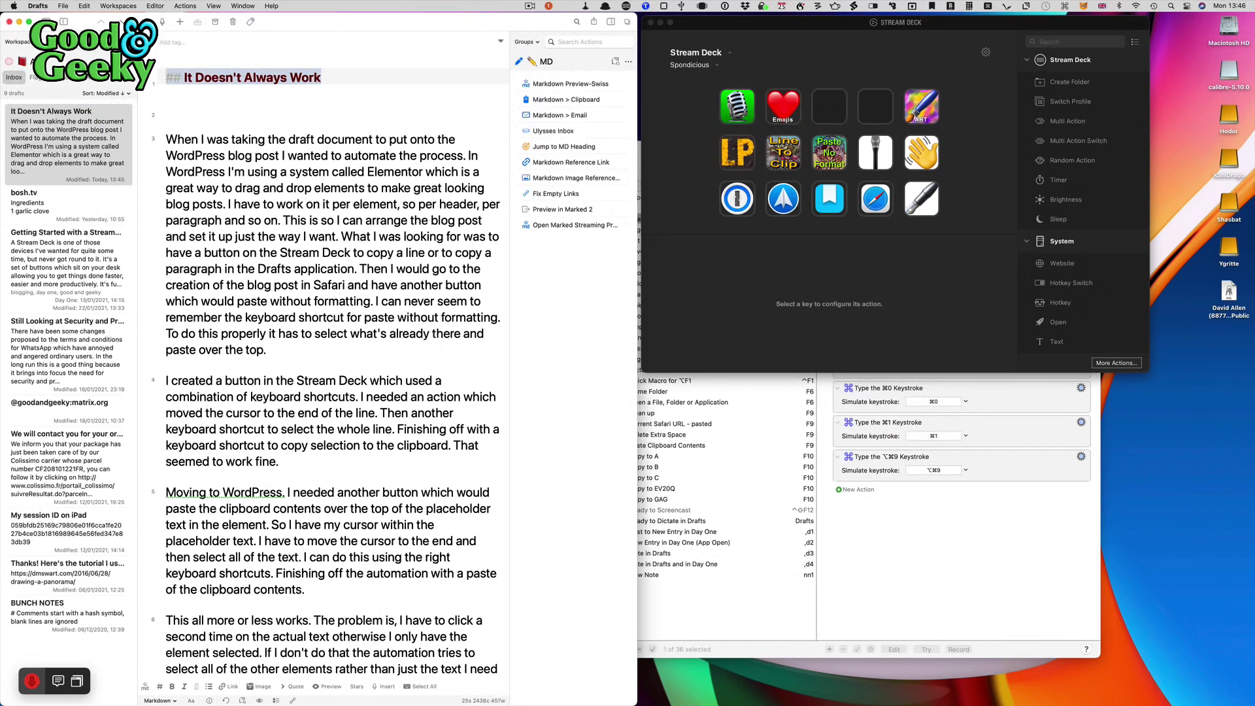
pyautogui.click(344, 115)
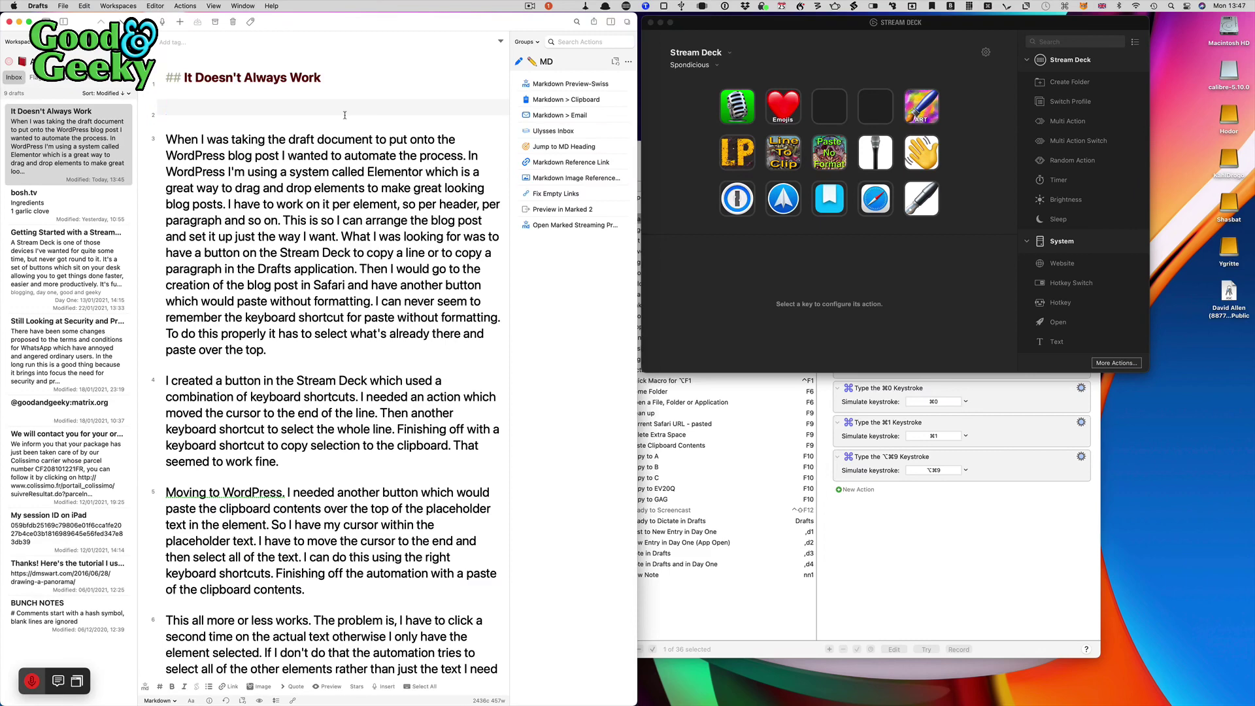
pyautogui.press('super+0')
pyautogui.press('super+1')
pyautogui.press('alt+super+9')
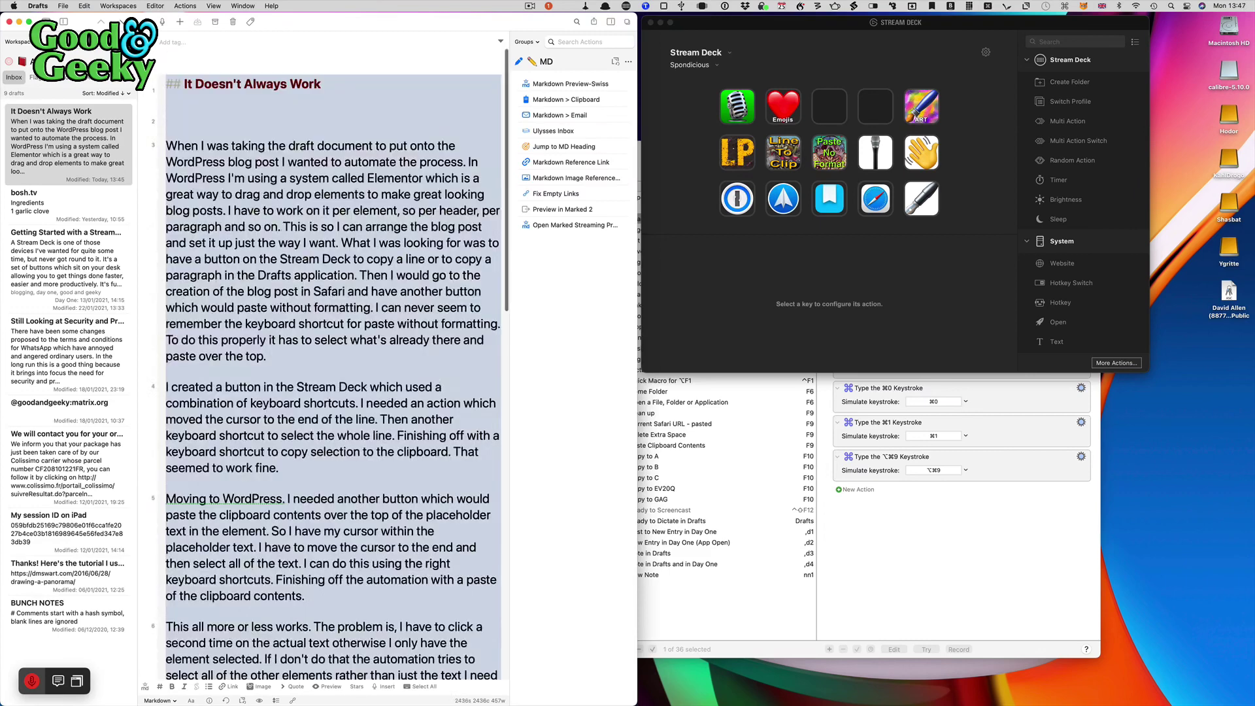
pyautogui.click(828, 152)
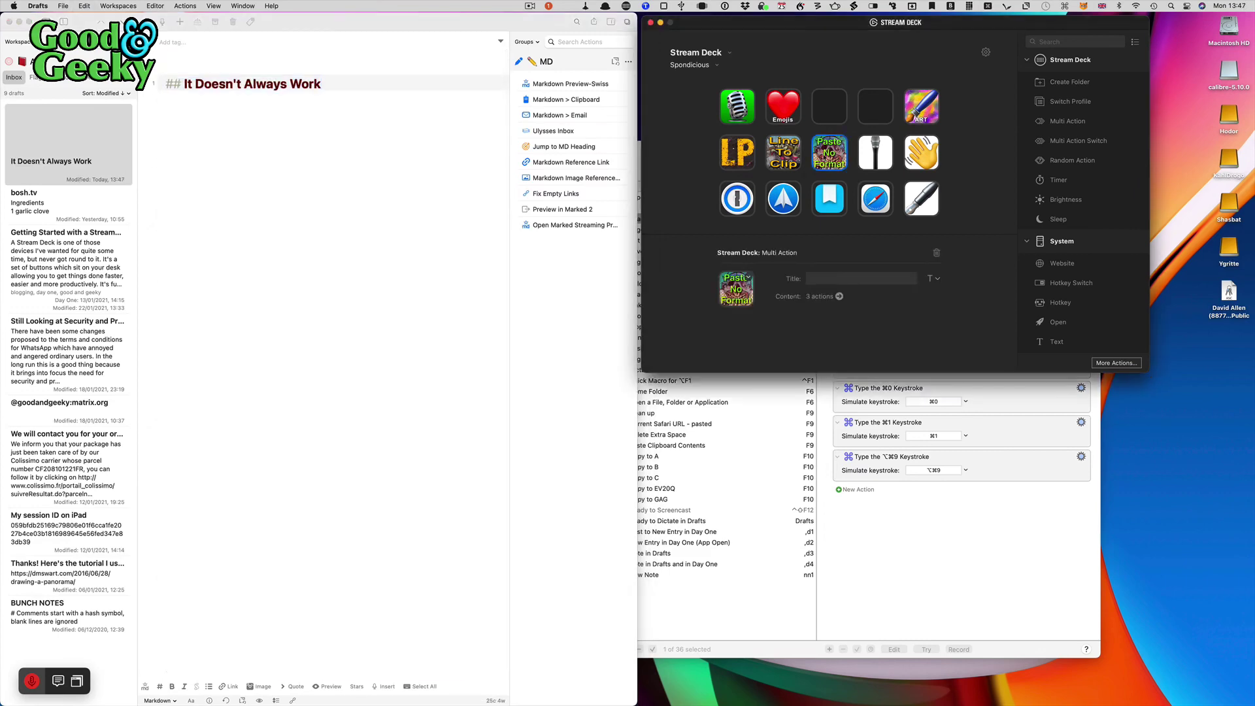
# - Review the Paste No Format key's three System: Hotkey steps, then show the draft's version history
pyautogui.click(825, 296)
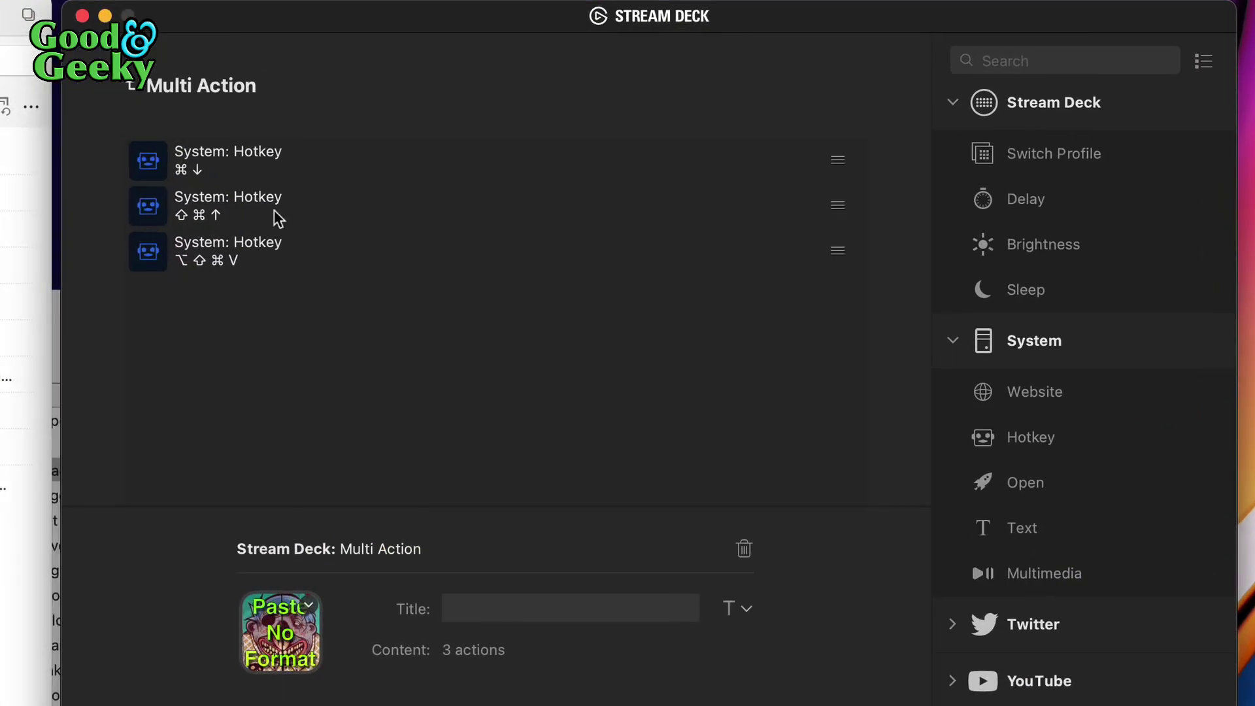
pyautogui.click(222, 180)
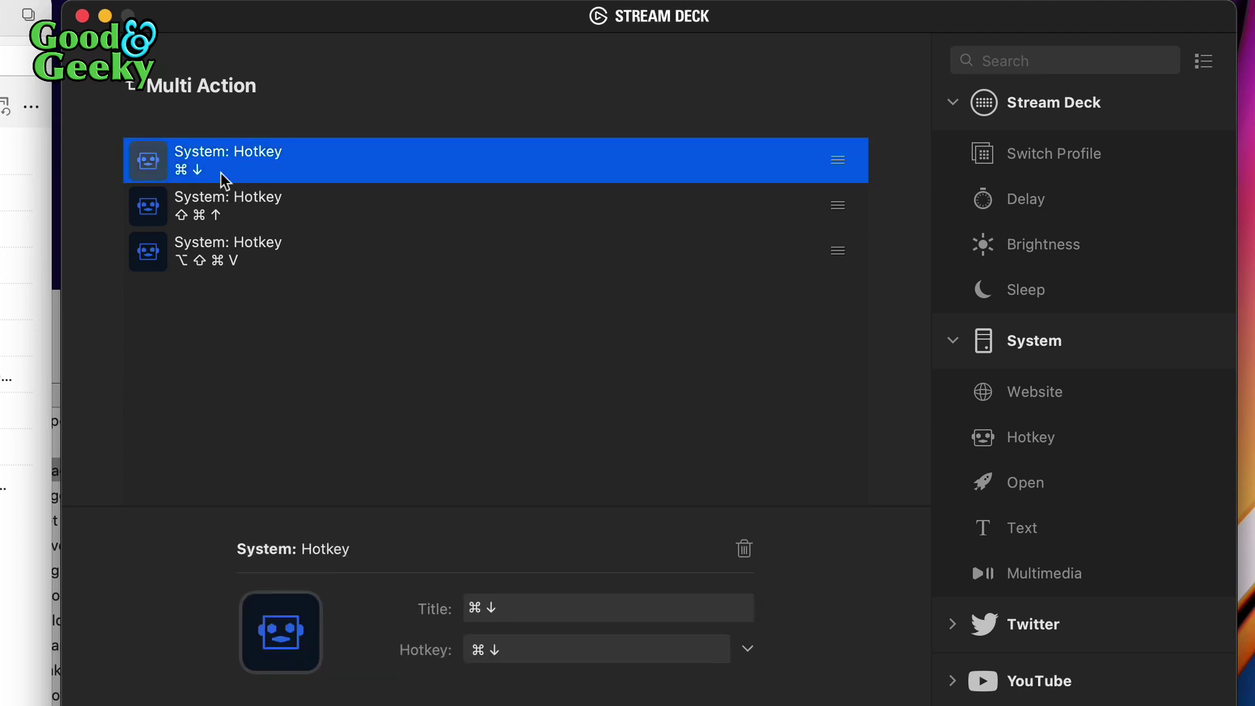
pyautogui.click(248, 213)
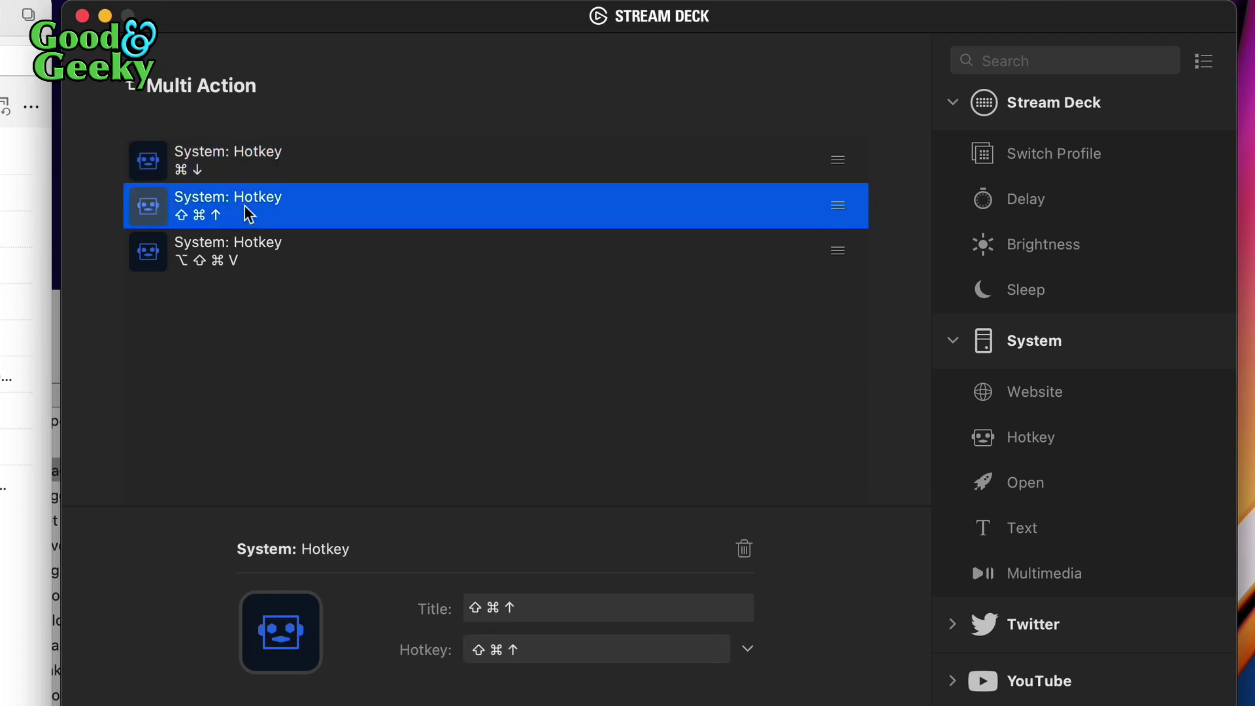
pyautogui.click(264, 264)
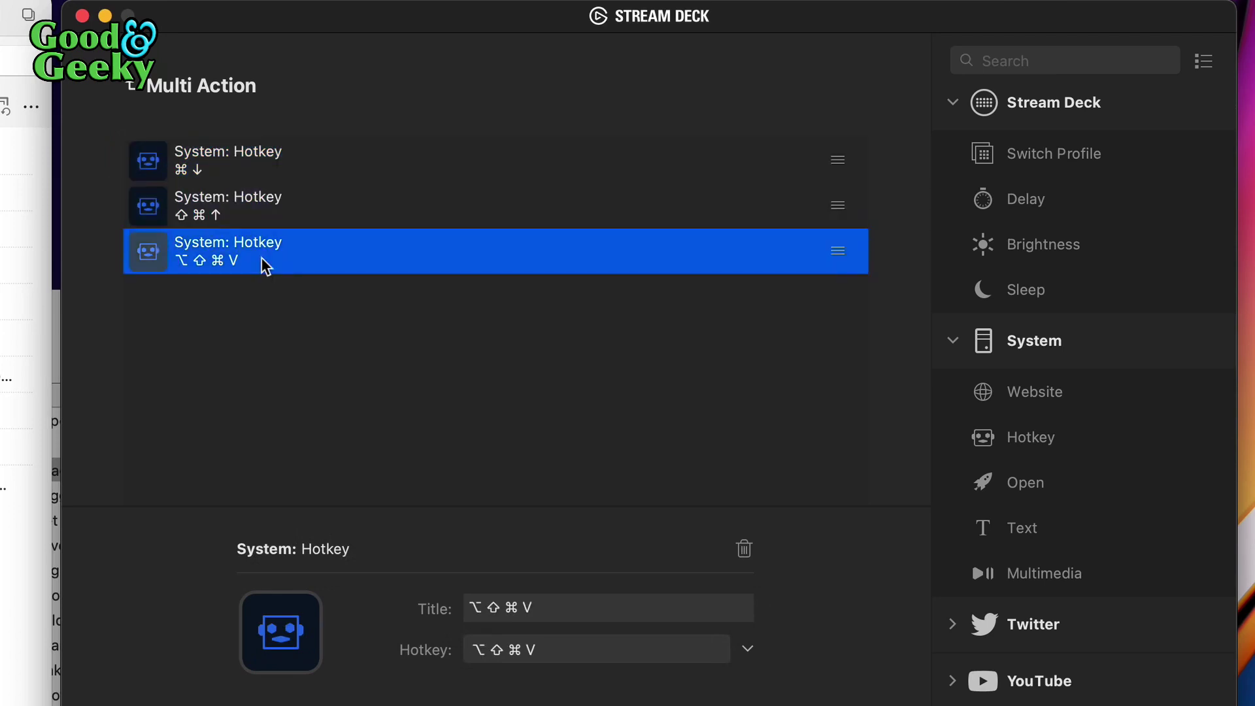
pyautogui.click(226, 701)
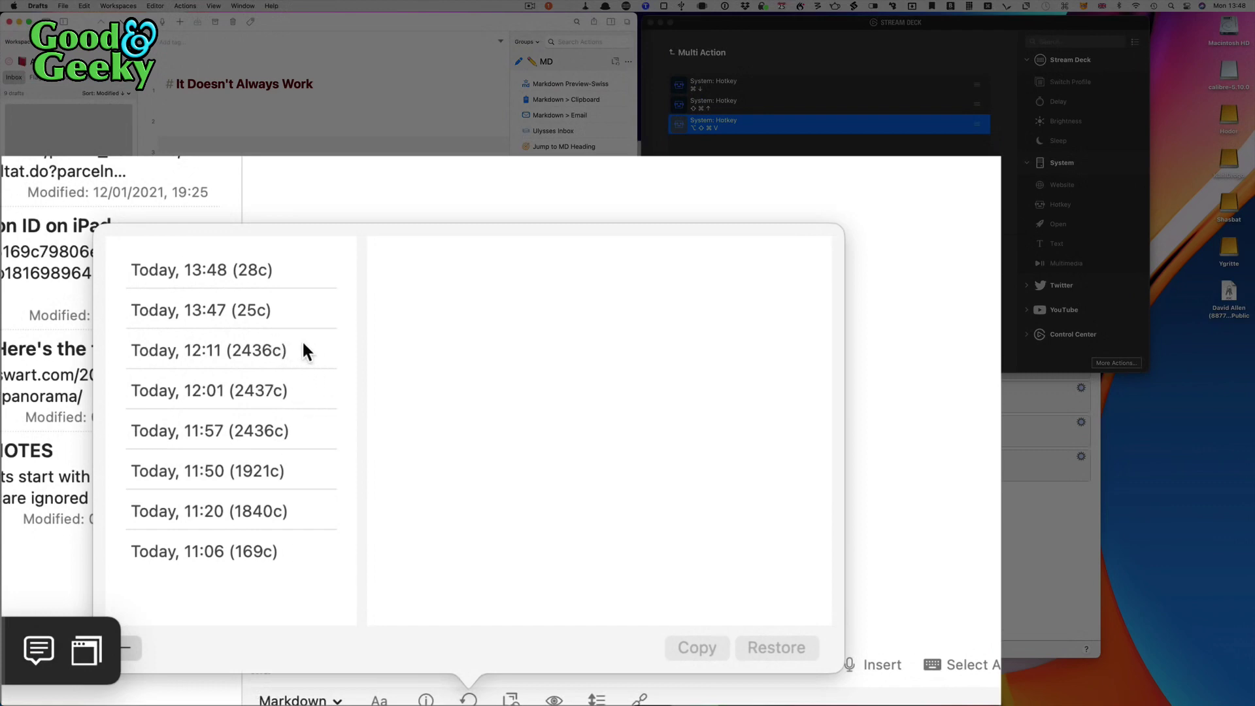
# - Restore the Today 12:11 (2436c) version of the draft and return to the editor
pyautogui.click(270, 350)
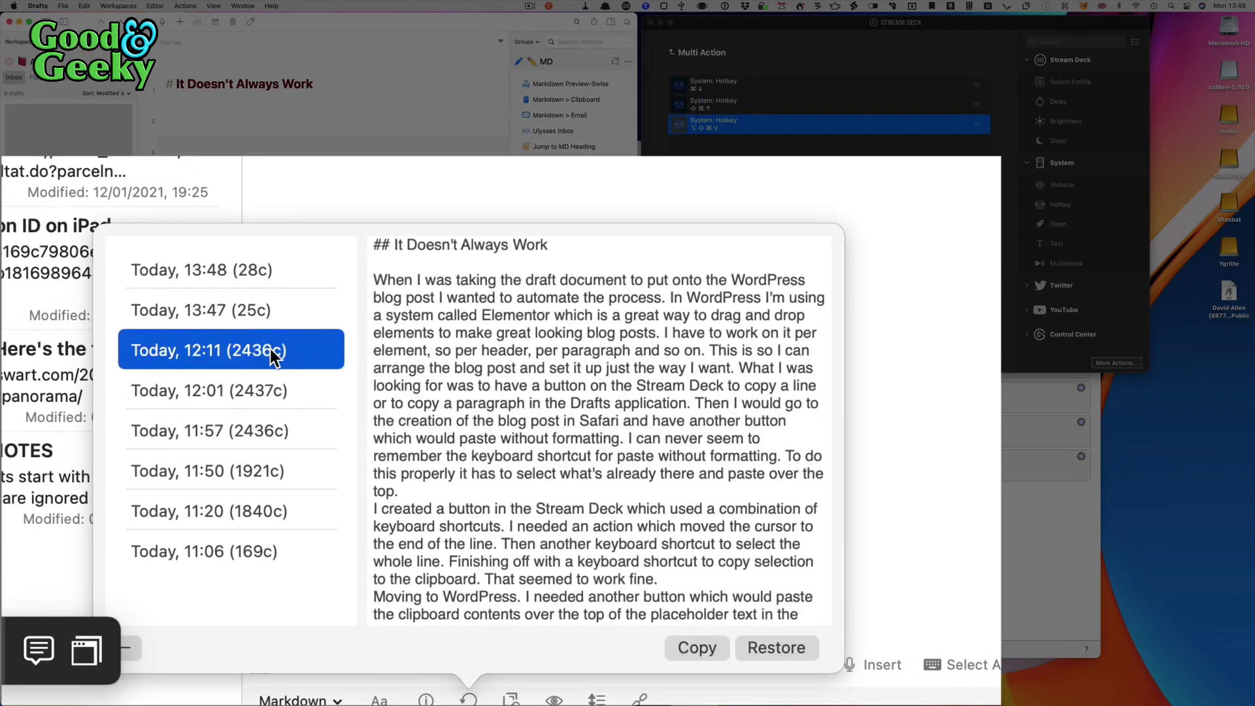
pyautogui.click(763, 649)
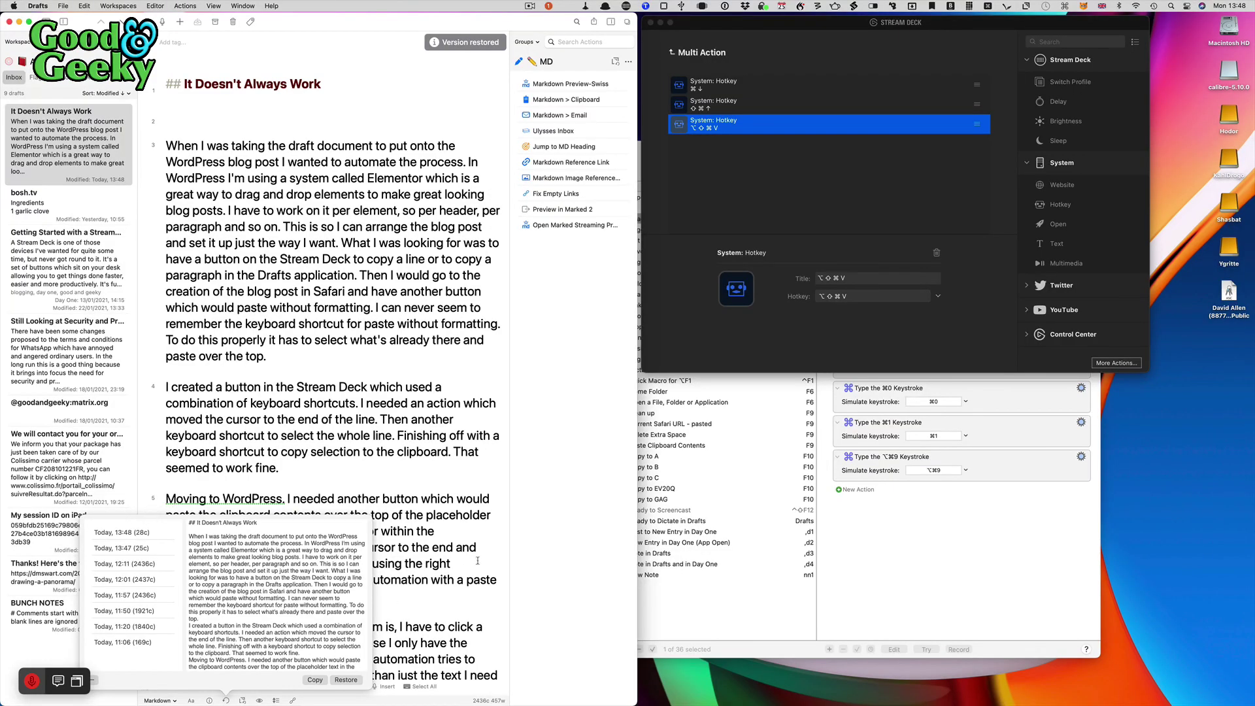
pyautogui.click(478, 560)
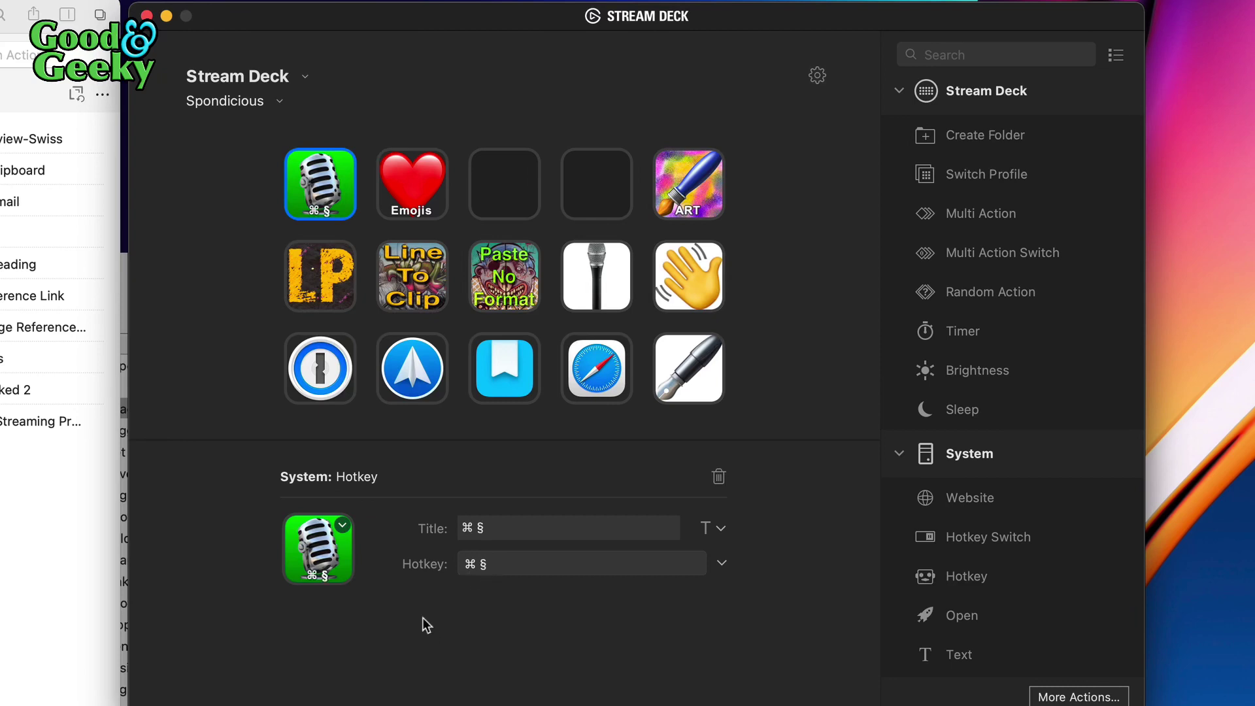
# - Delete the ⌘ § text from the microphone Hotkey key's Title field
pyautogui.click(496, 531)
pyautogui.press('BackSpace')
pyautogui.press('BackSpace')
pyautogui.press('BackSpace')
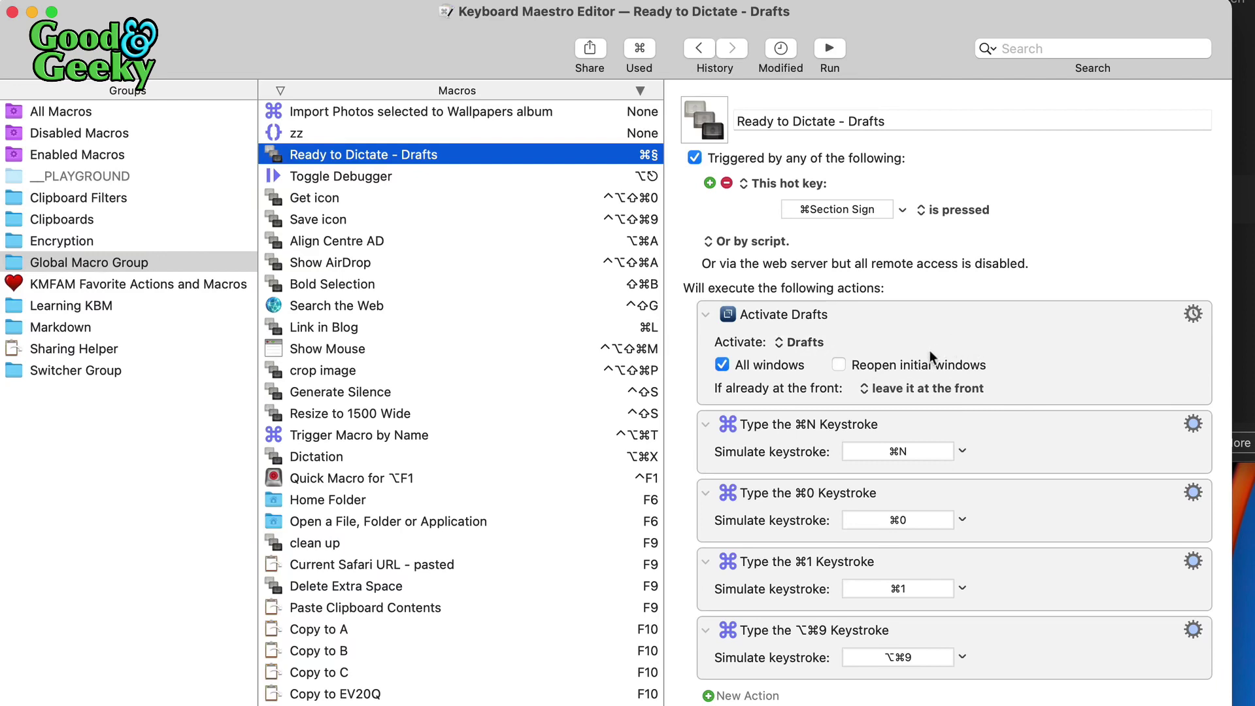
pyautogui.click(869, 333)
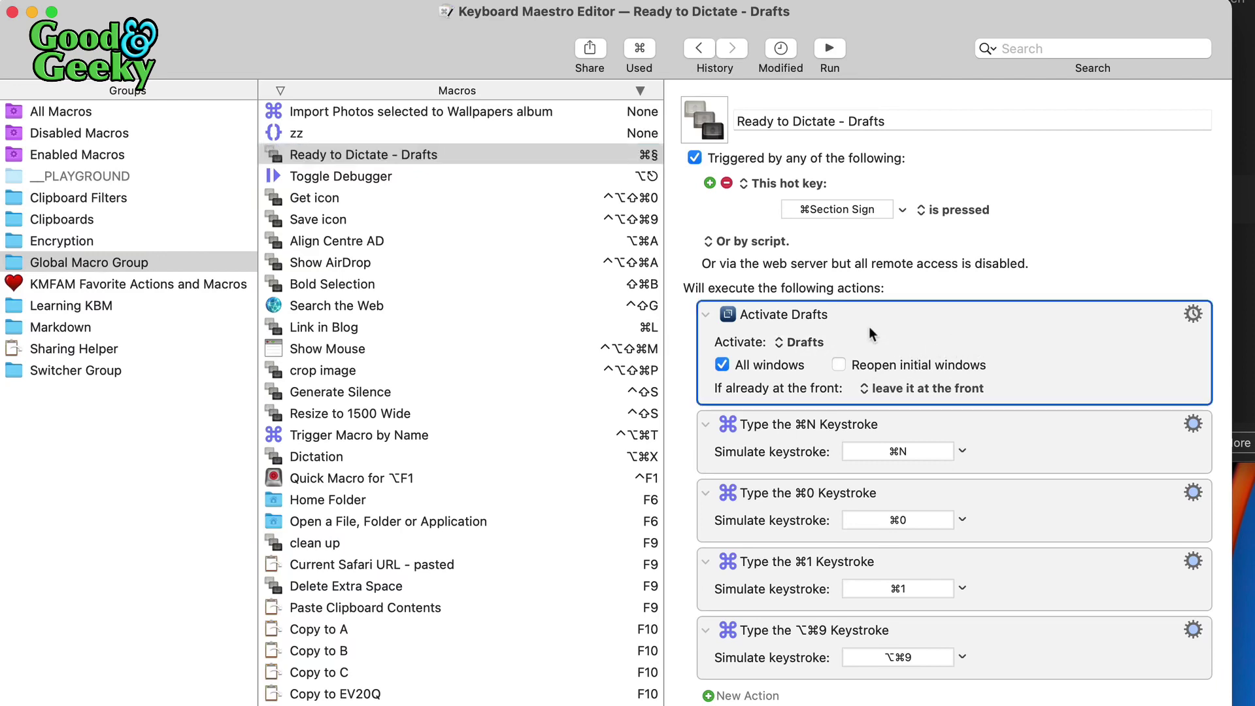
pyautogui.click(1002, 440)
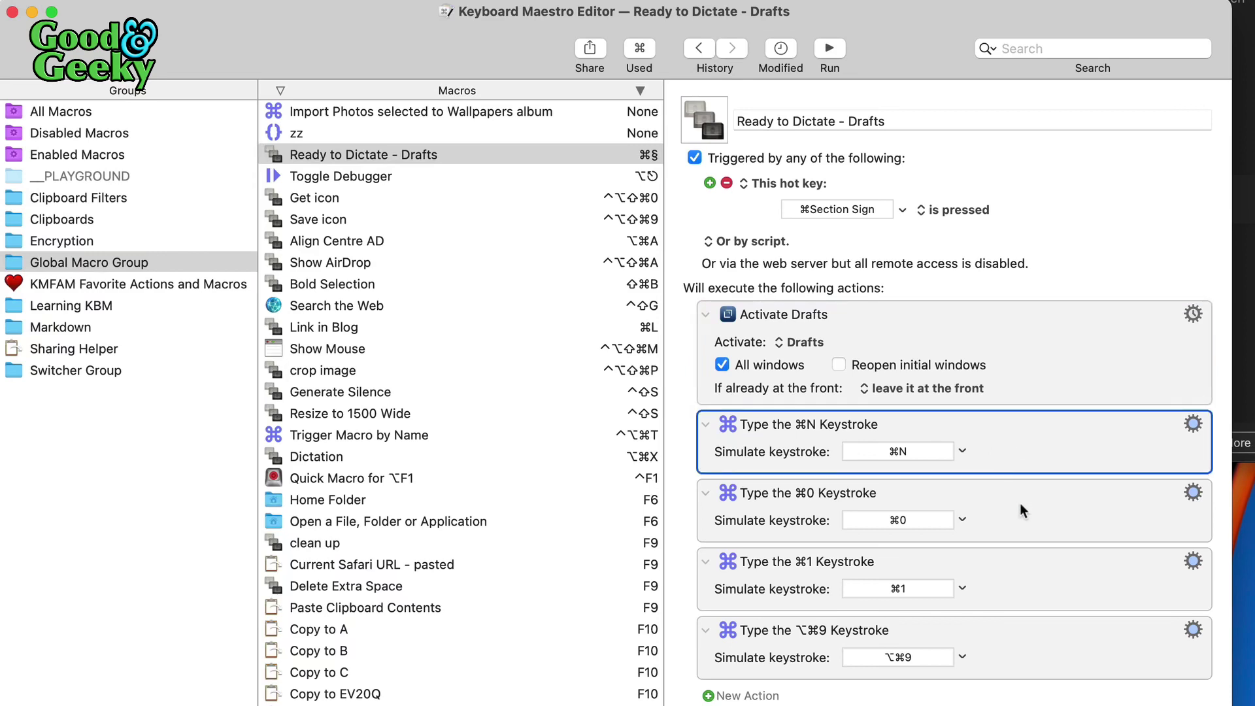
pyautogui.click(1016, 526)
pyautogui.click(1026, 588)
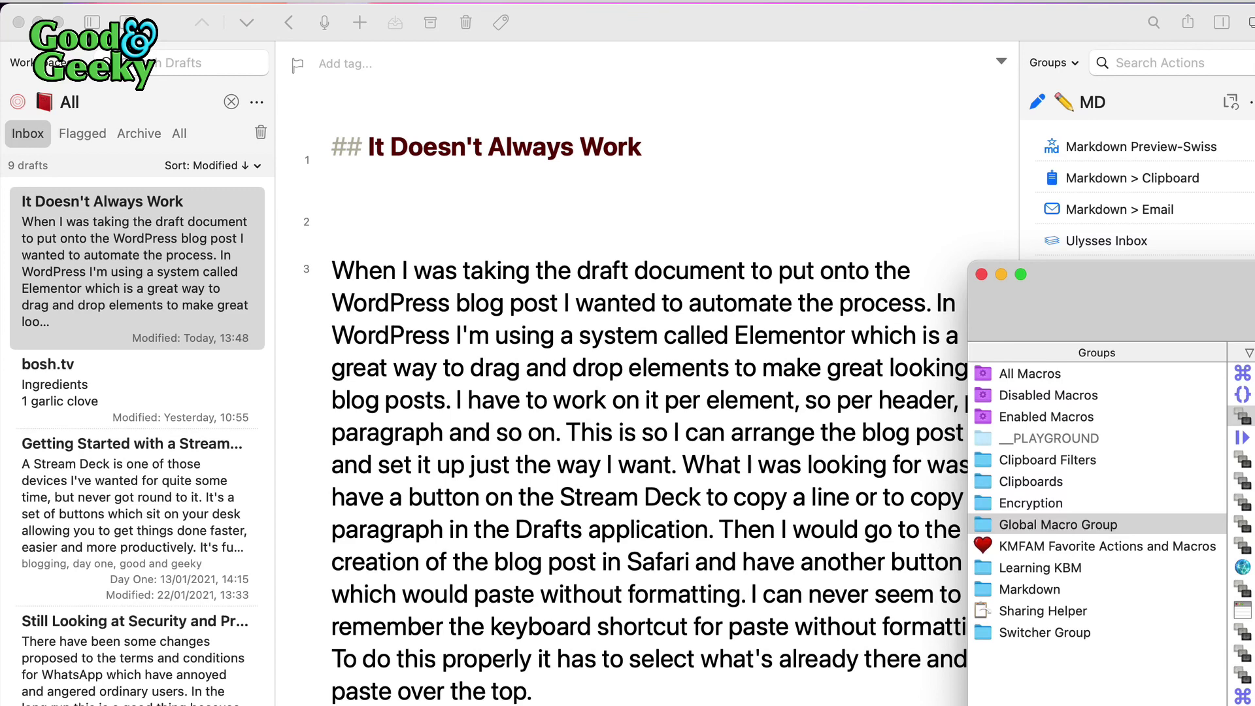
# - Run the dictation macro and type '## I am ready to dictate now.' in the new draft
pyautogui.press('super+n')
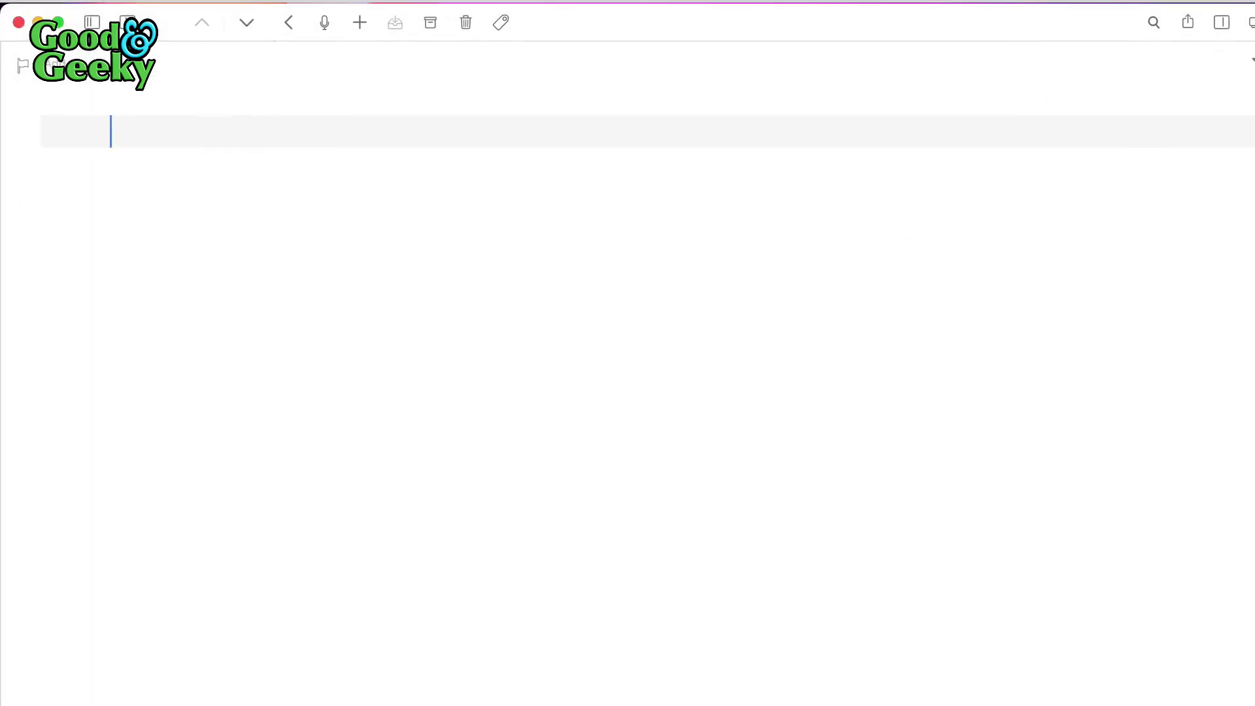
pyautogui.write('## I am ready to dictate now')
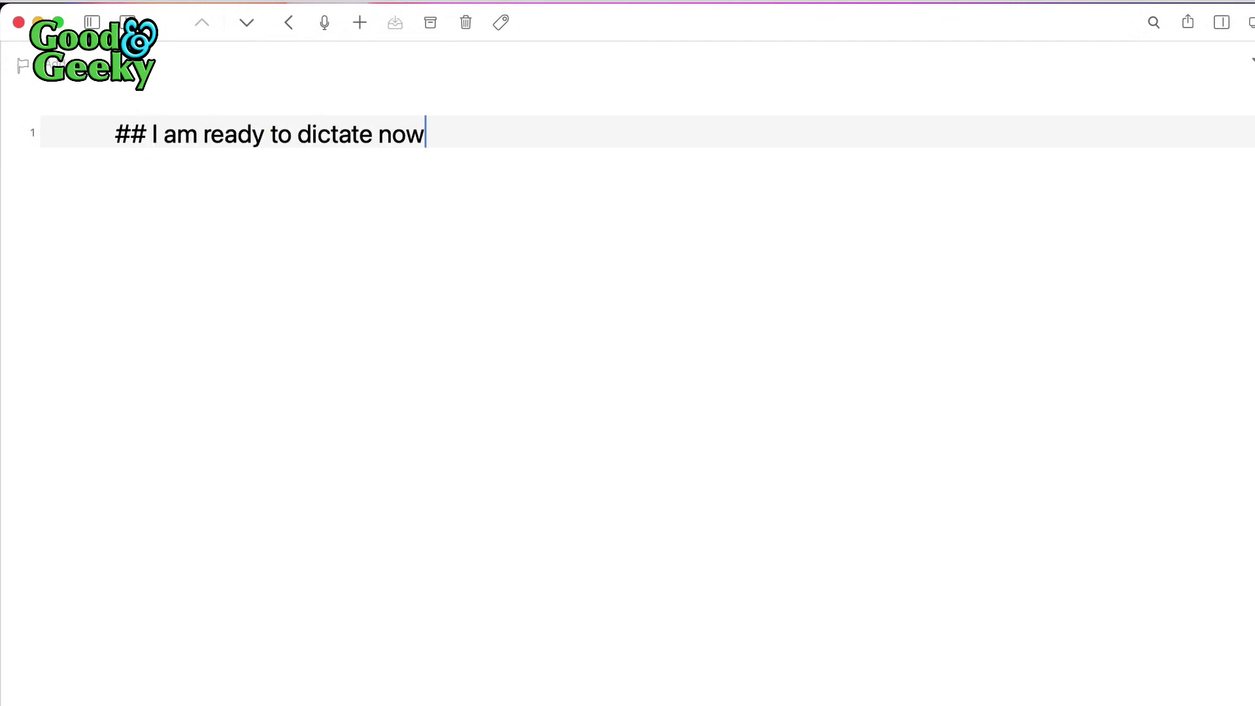
pyautogui.write('.')
pyautogui.click(116, 133)
pyautogui.click(465, 128)
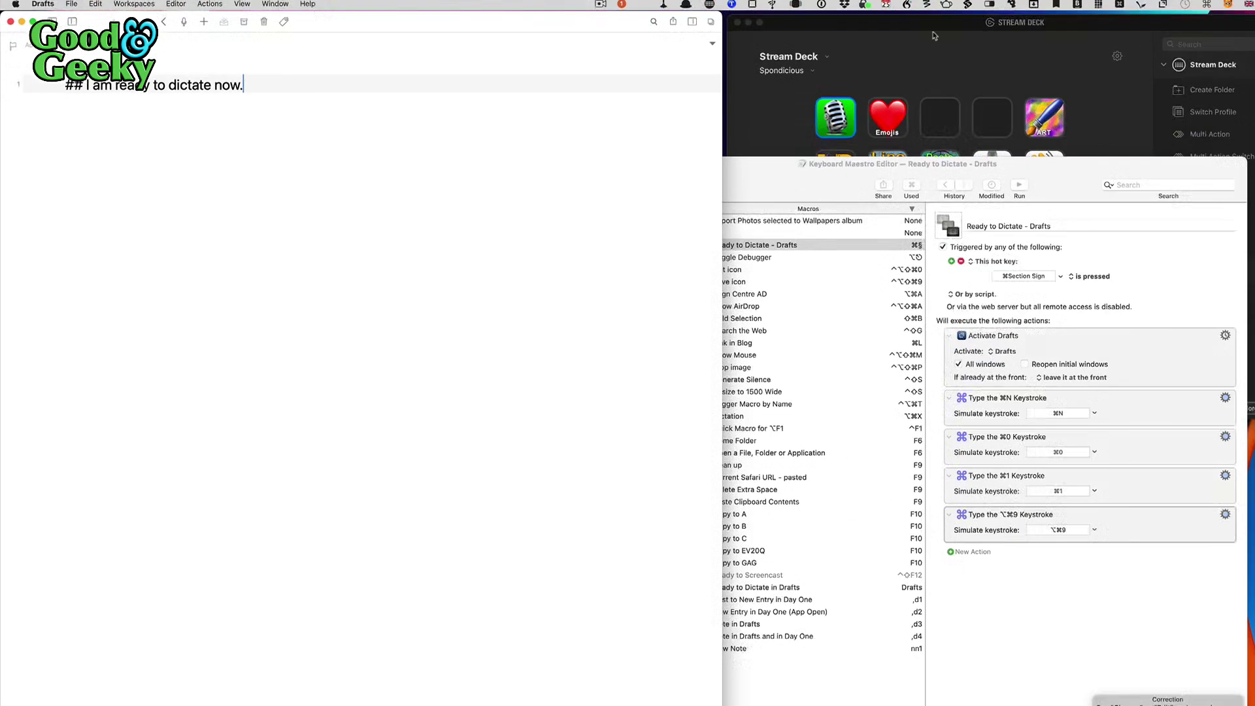
pyautogui.click(934, 36)
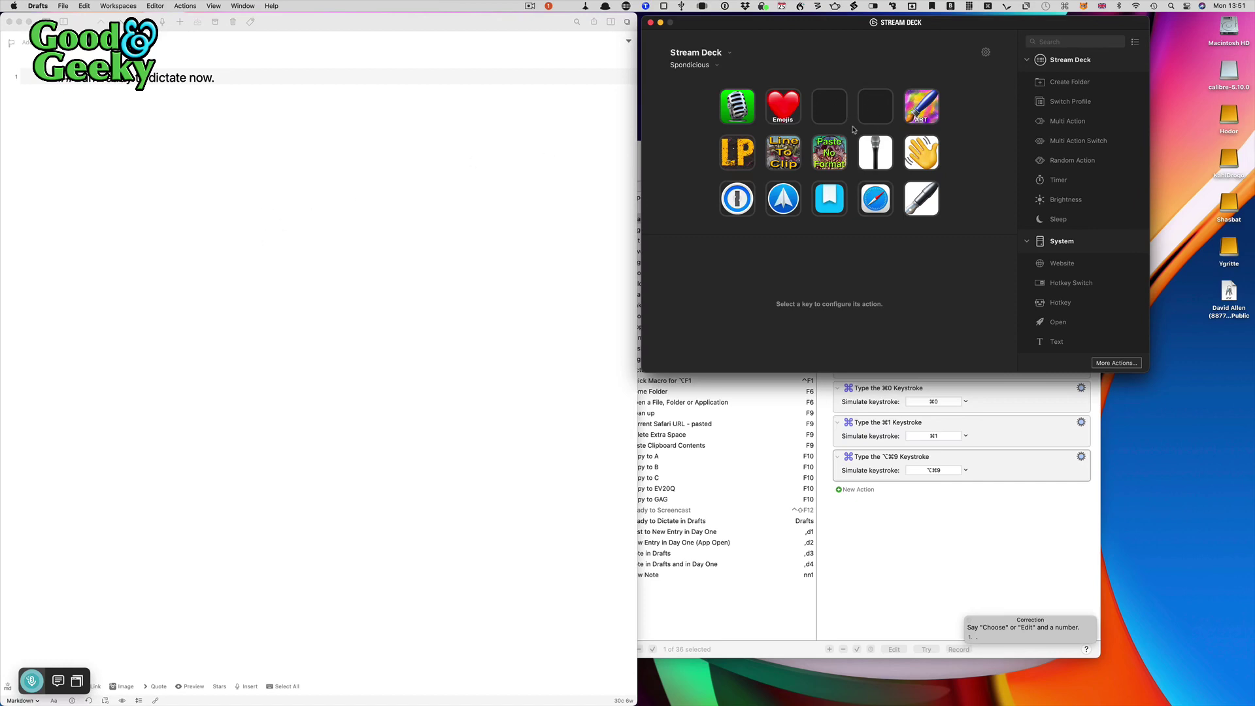
# - Choose Drafts from the Stream Deck profile dropdown
pyautogui.click(709, 66)
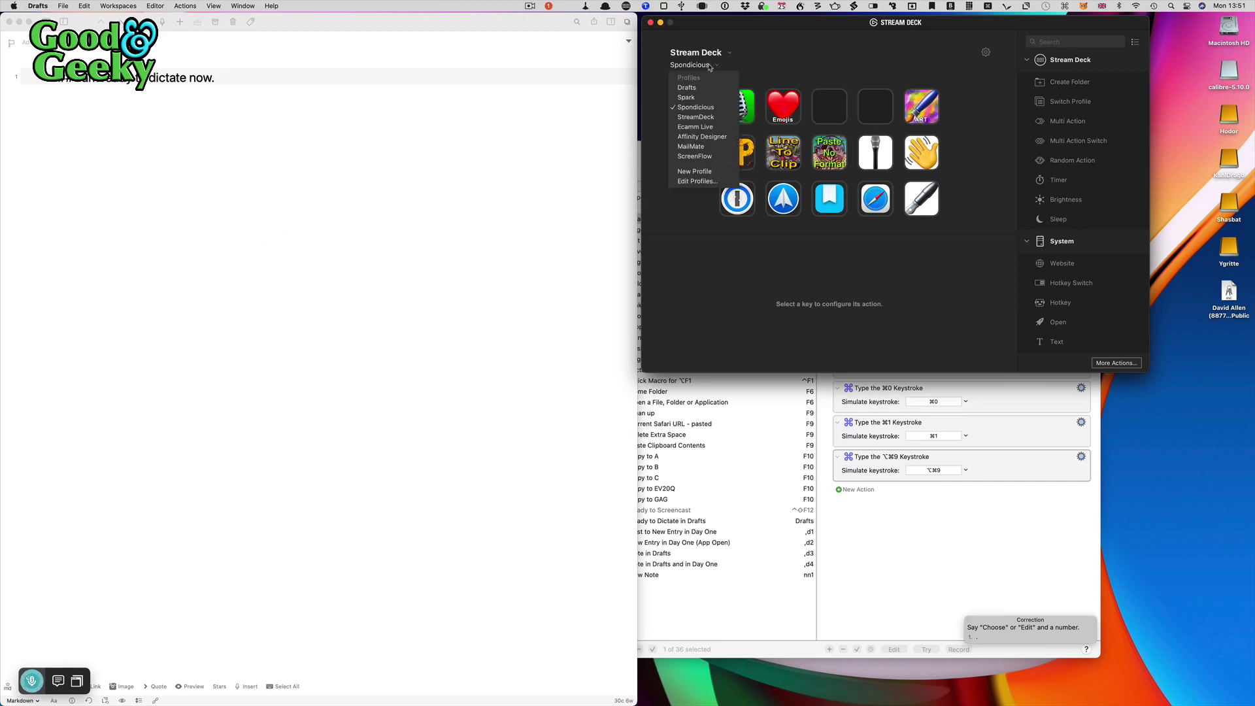
pyautogui.click(710, 88)
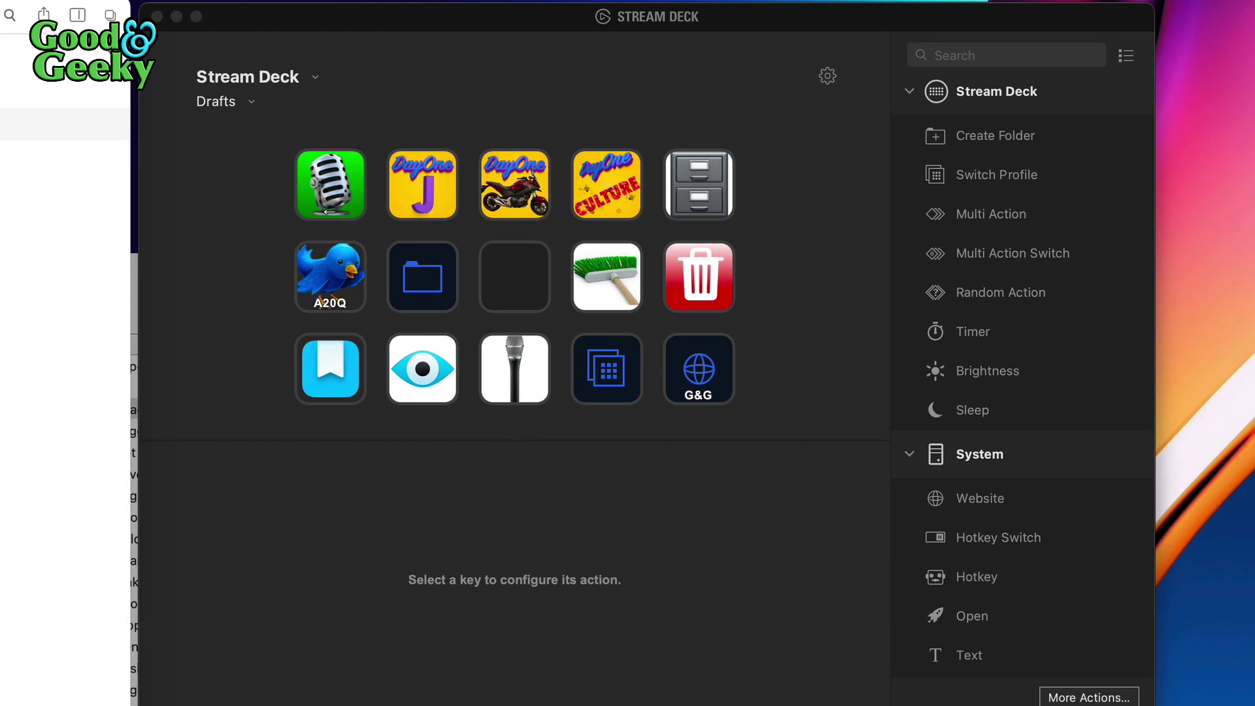
# - Inspect the microphone and Day One keys' settings, then use the Switch Profile key to reach Spondicious
pyautogui.click(520, 370)
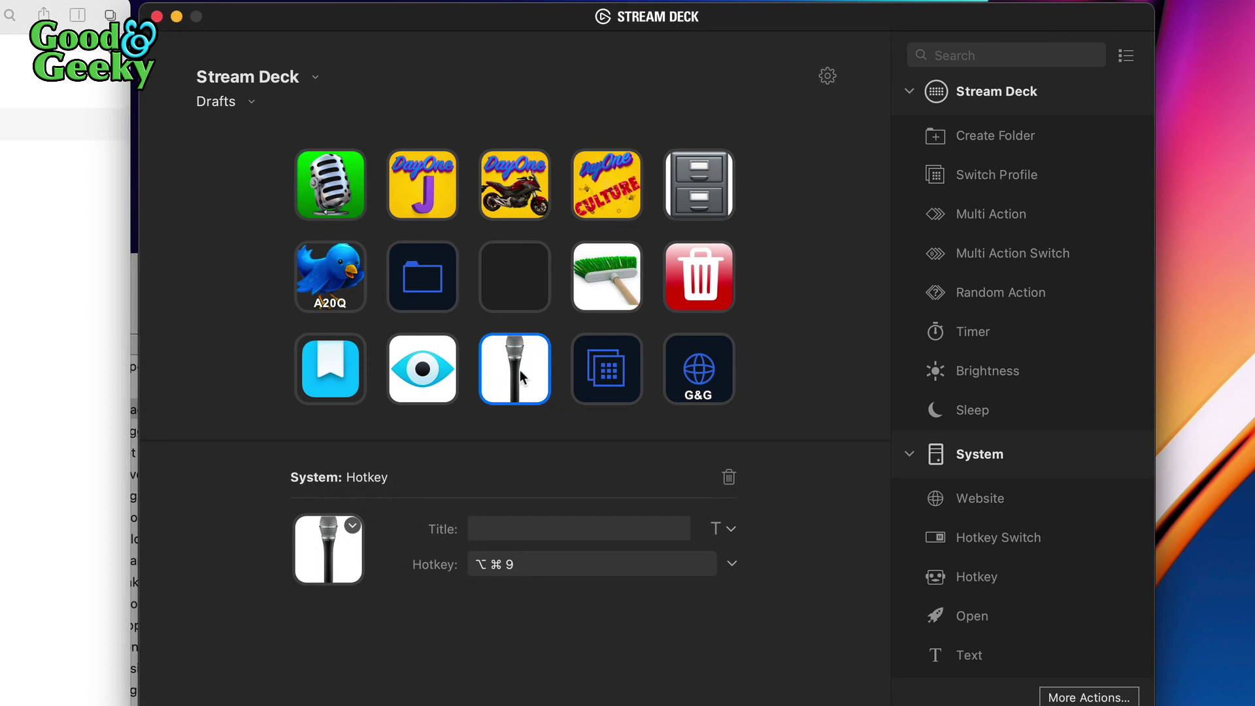
pyautogui.press('alt+super+9')
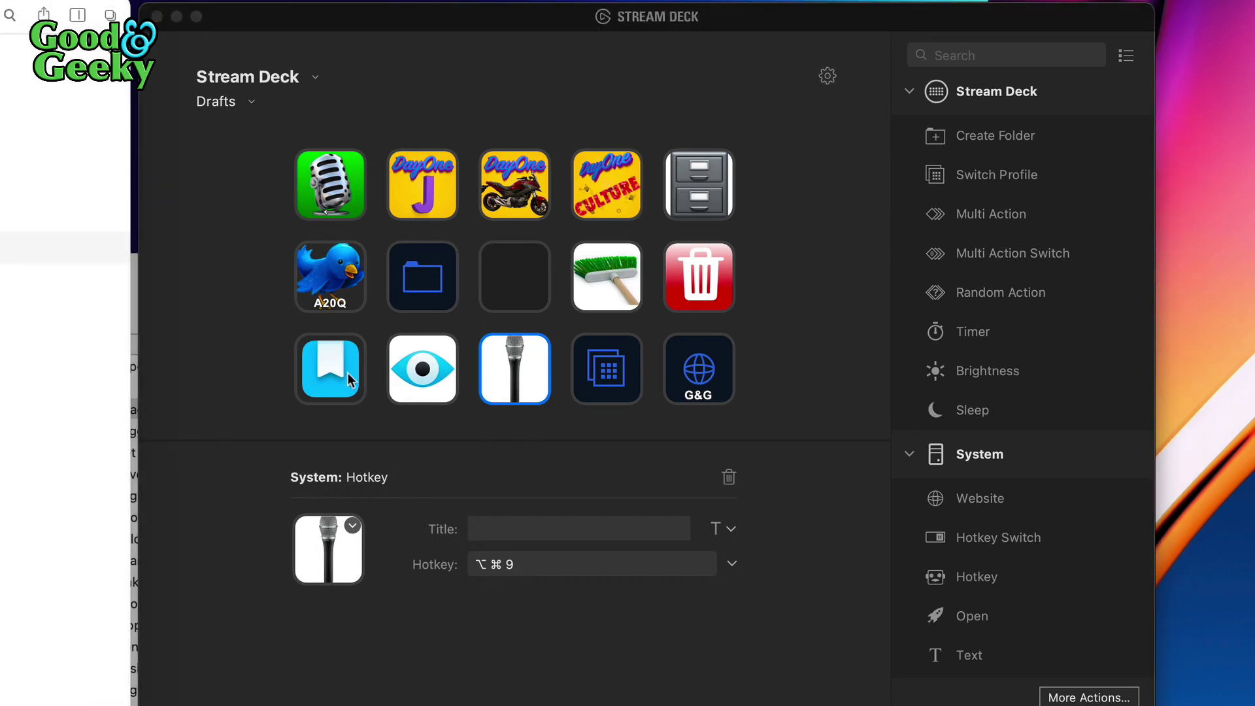
pyautogui.click(325, 381)
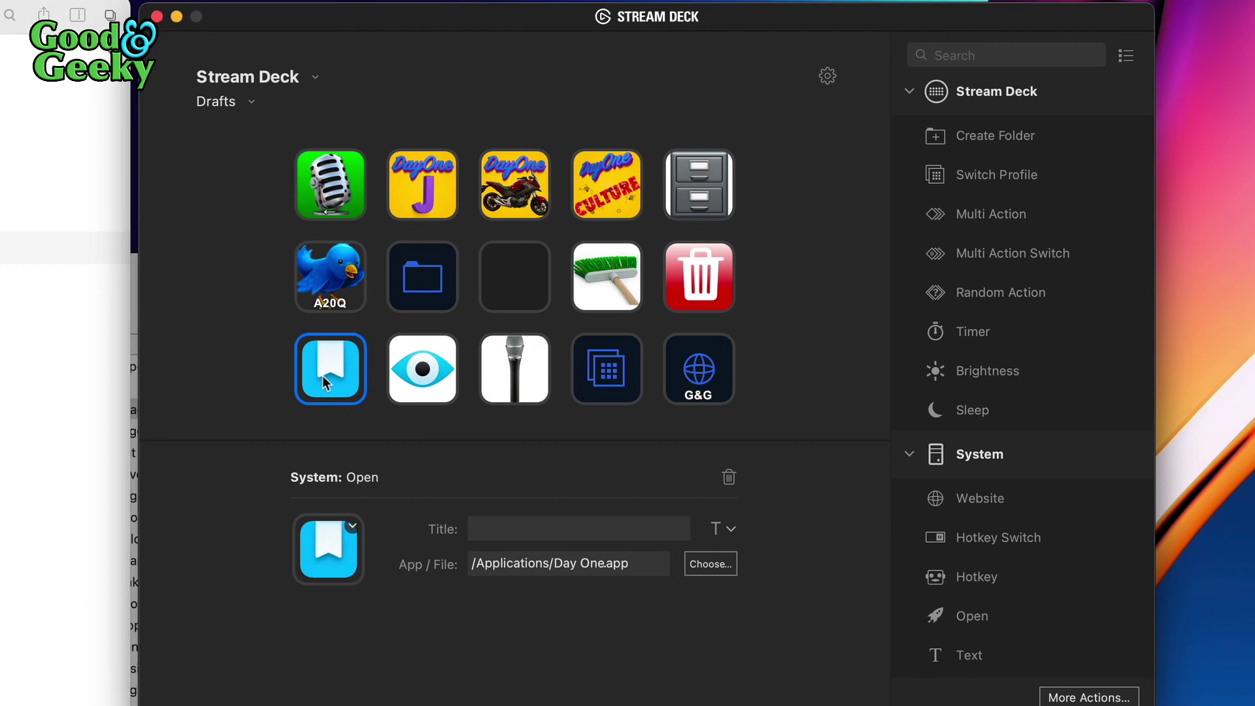
pyautogui.click(615, 376)
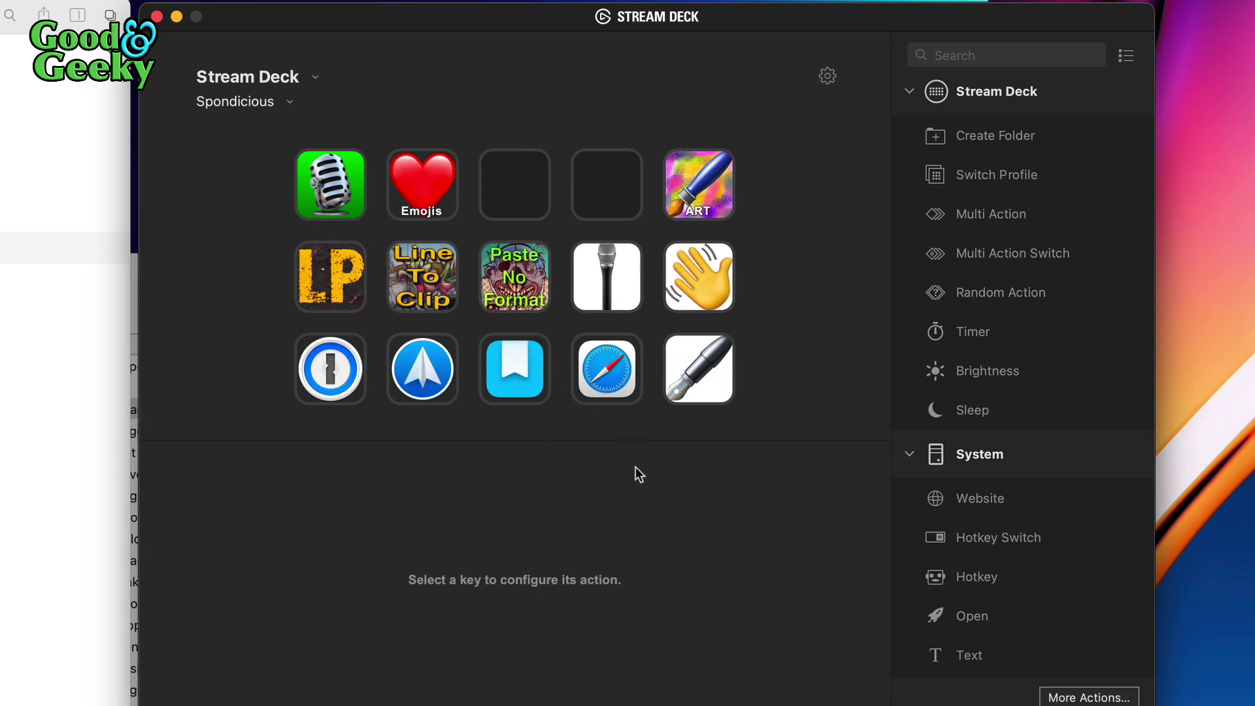
pyautogui.click(717, 183)
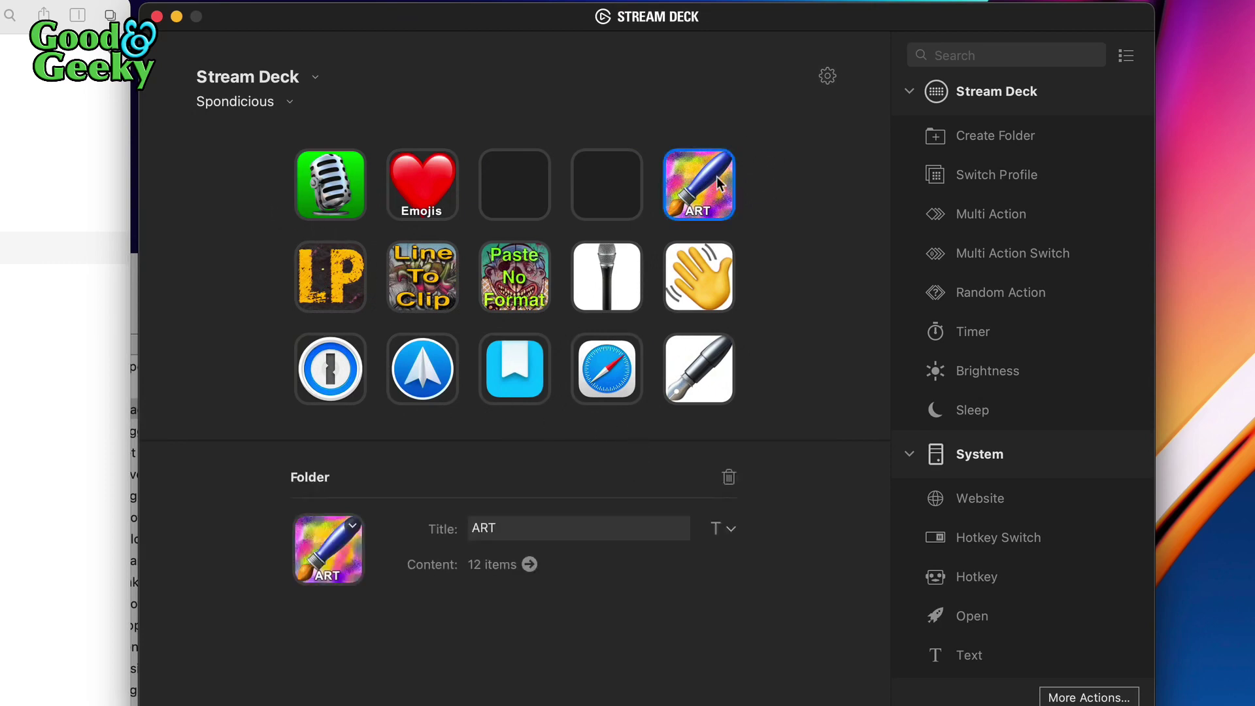
pyautogui.doubleClick(717, 183)
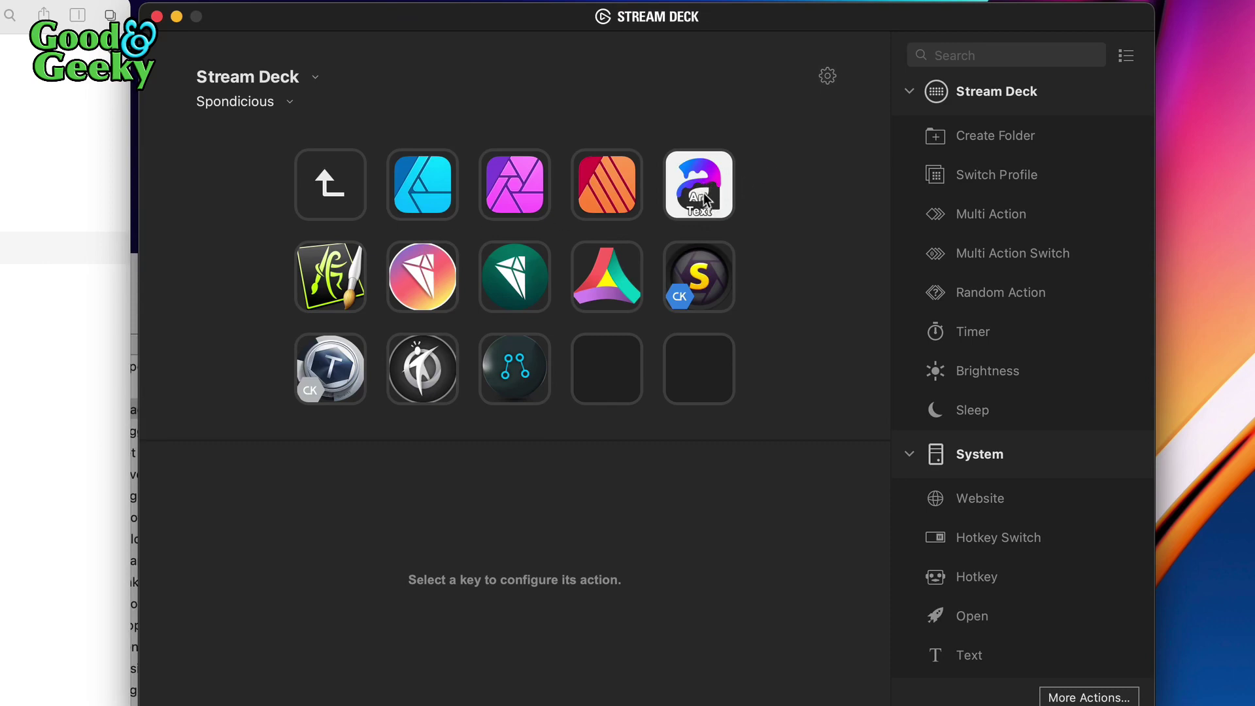
pyautogui.click(330, 184)
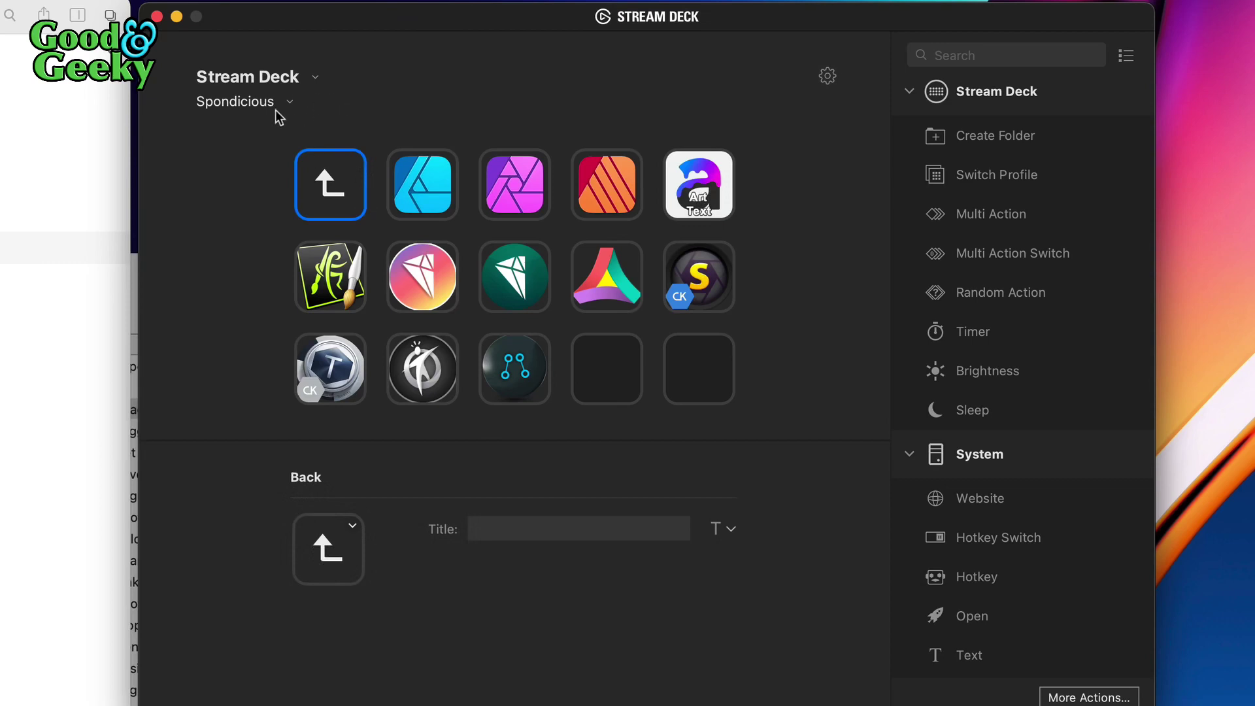
pyautogui.doubleClick(319, 180)
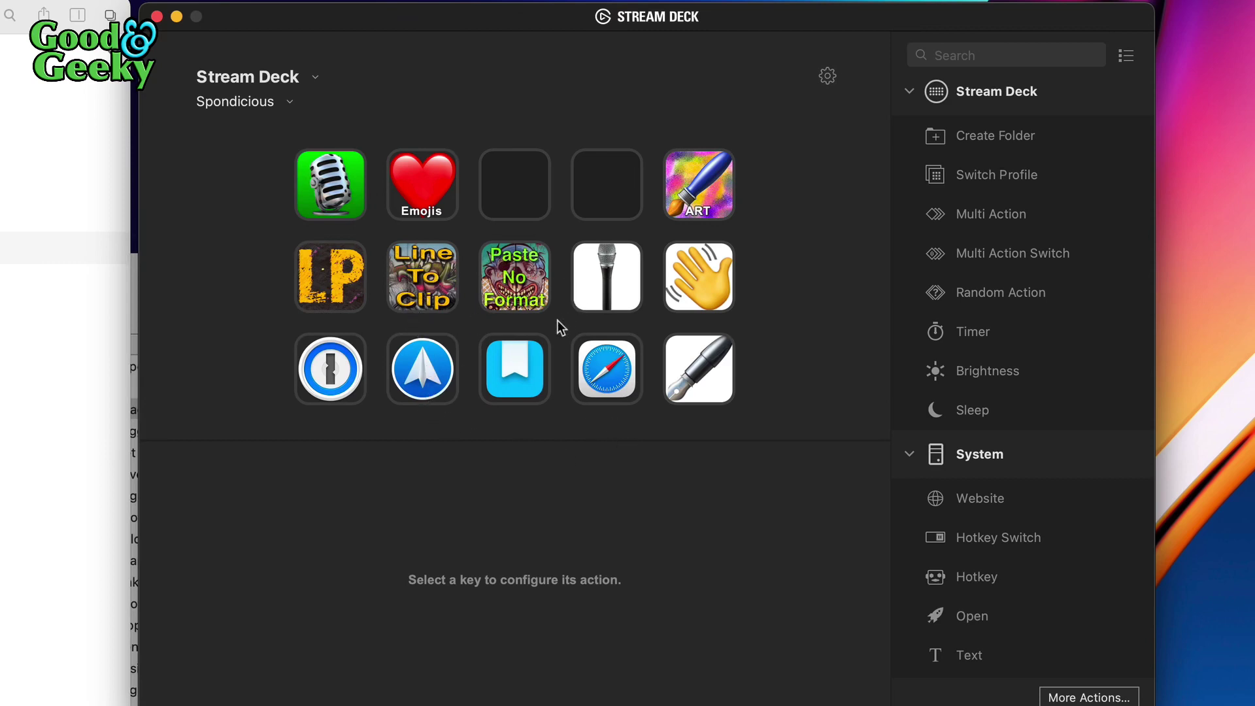
# - Choose Create New Icon from the Line To Clip key's icon menu to open Elgato's Key Creator
pyautogui.click(430, 276)
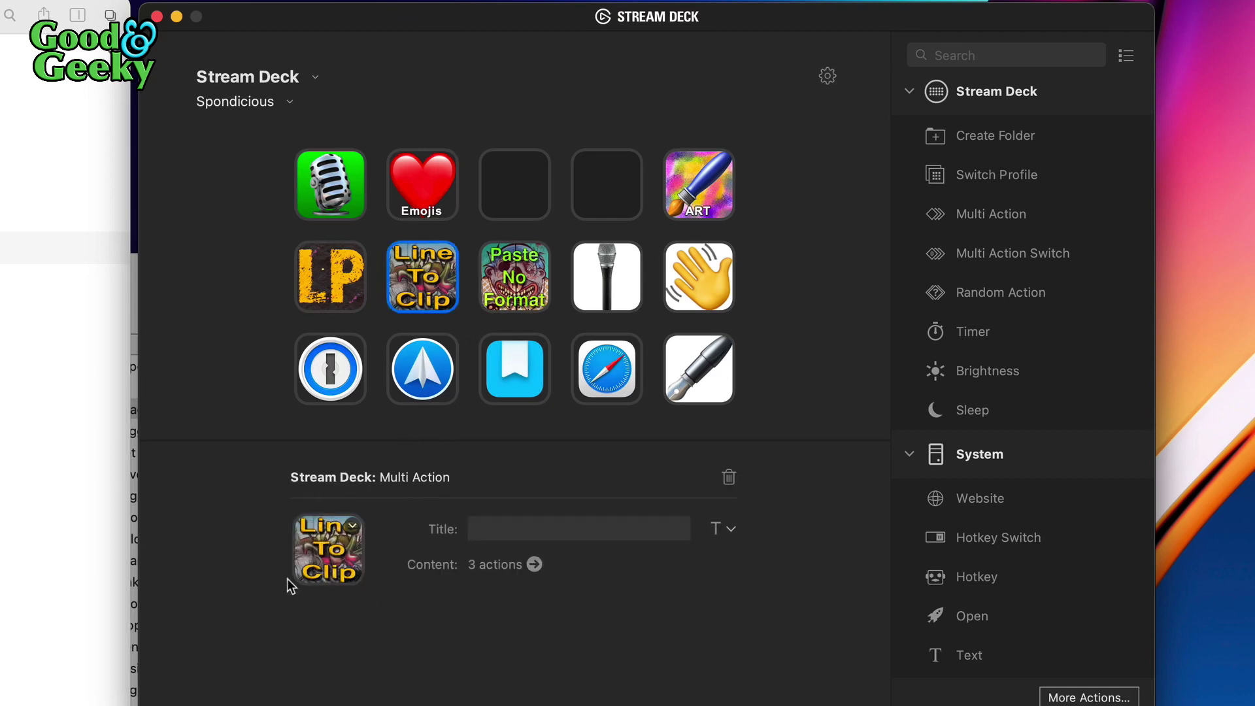
pyautogui.click(352, 527)
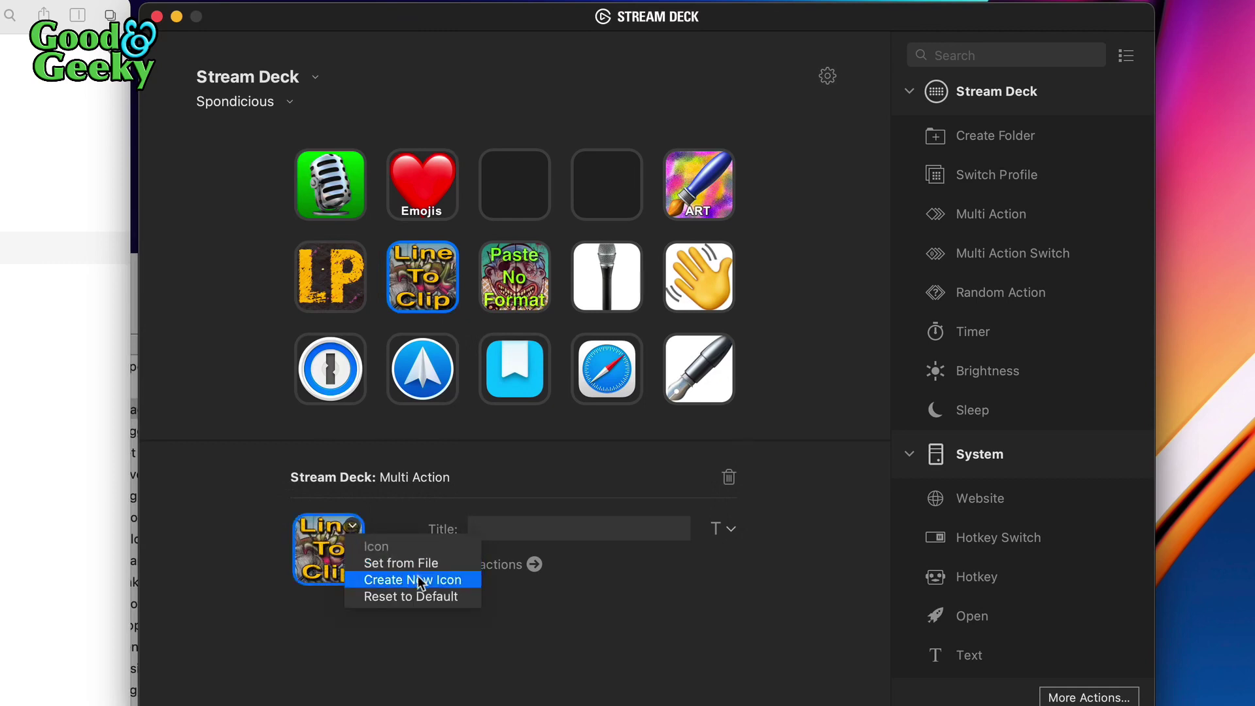
pyautogui.click(455, 584)
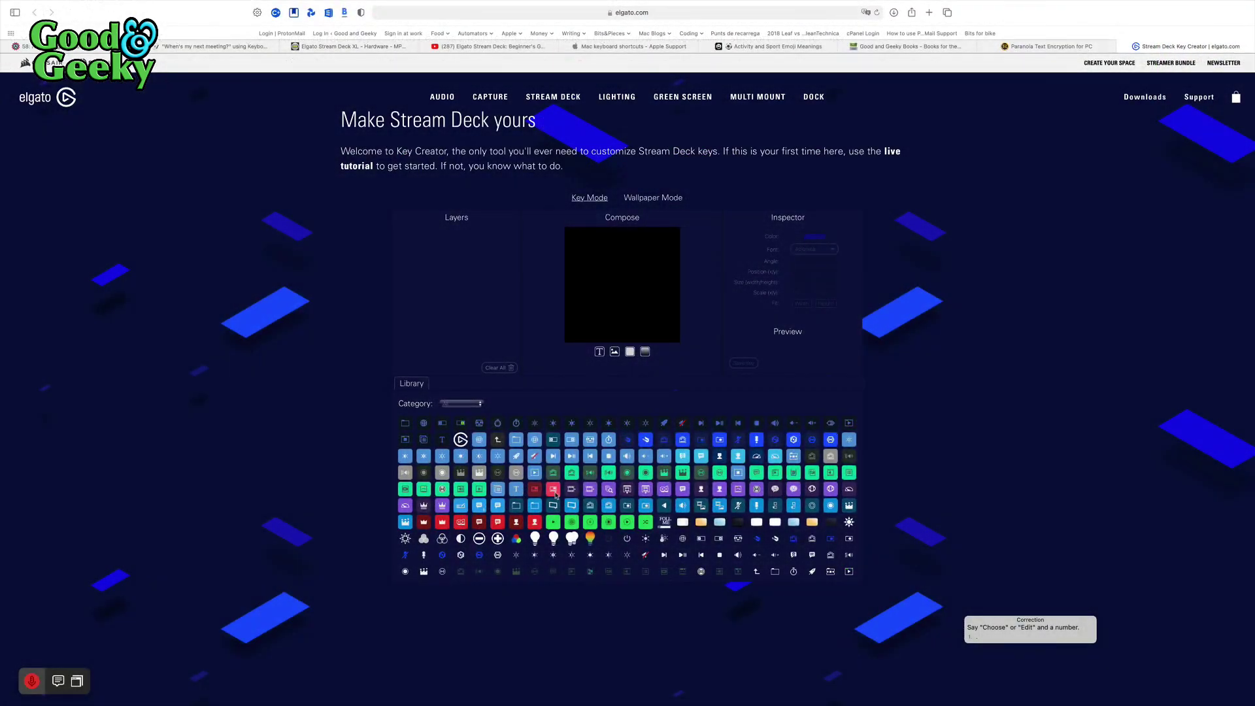
# - Scroll down and back up through the Key Creator Library icon grid without adding any icon
pyautogui.scroll(-2, 557, 495)
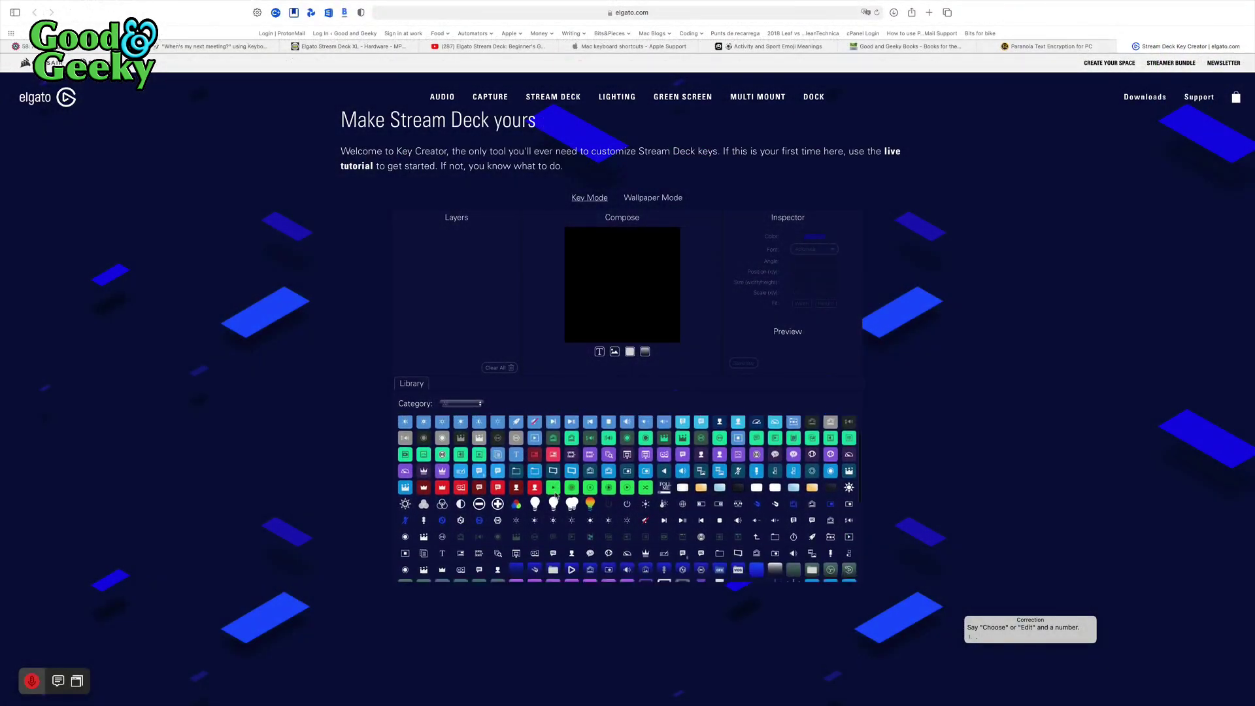
pyautogui.scroll(-5, 556, 496)
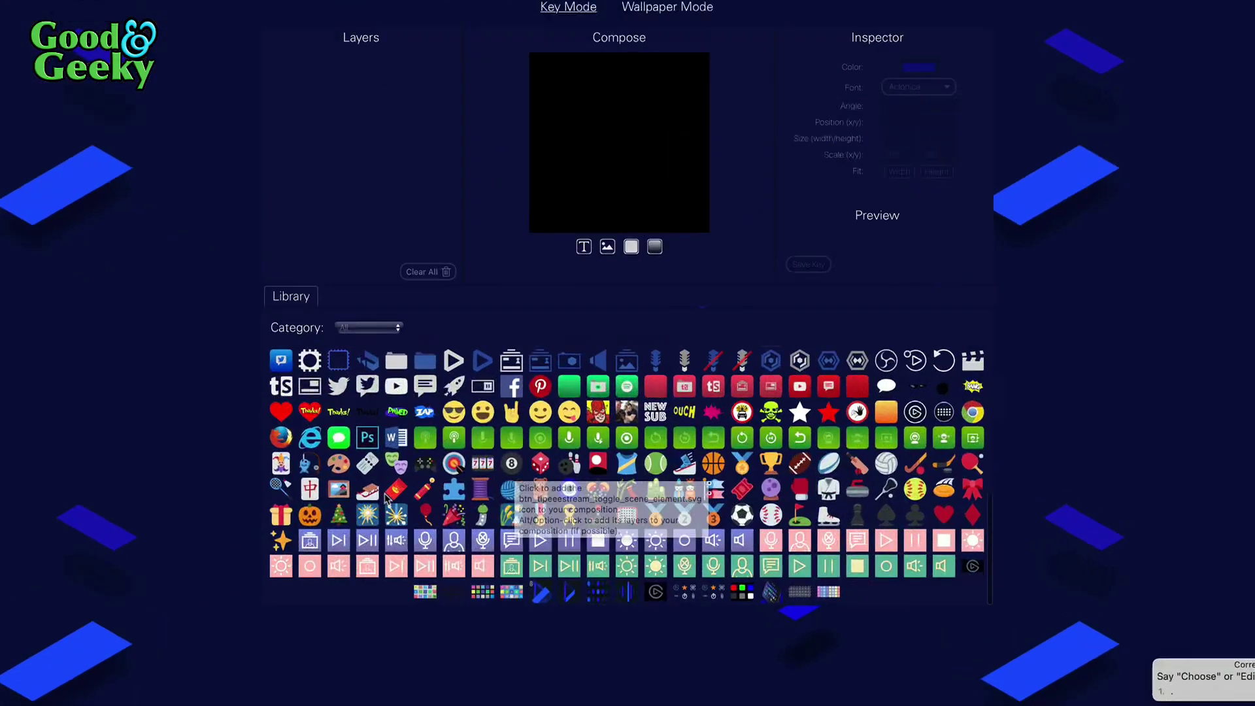
pyautogui.scroll(5, 596, 507)
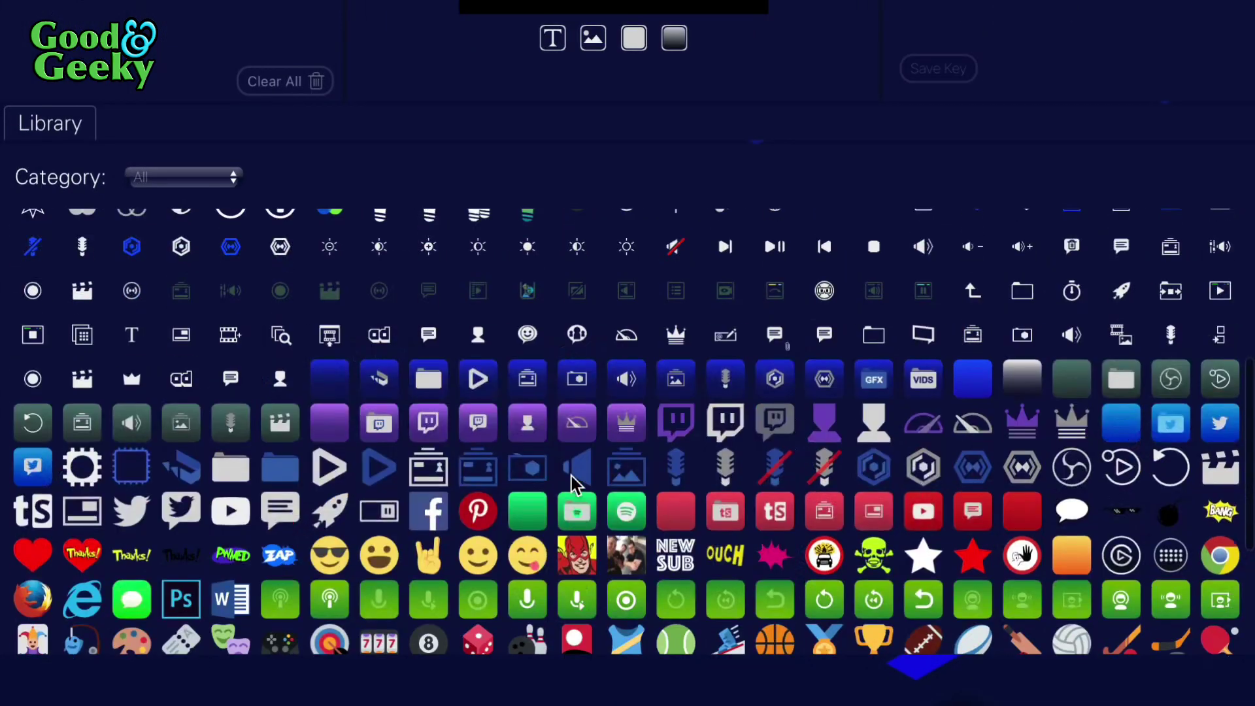
pyautogui.scroll(5, 572, 484)
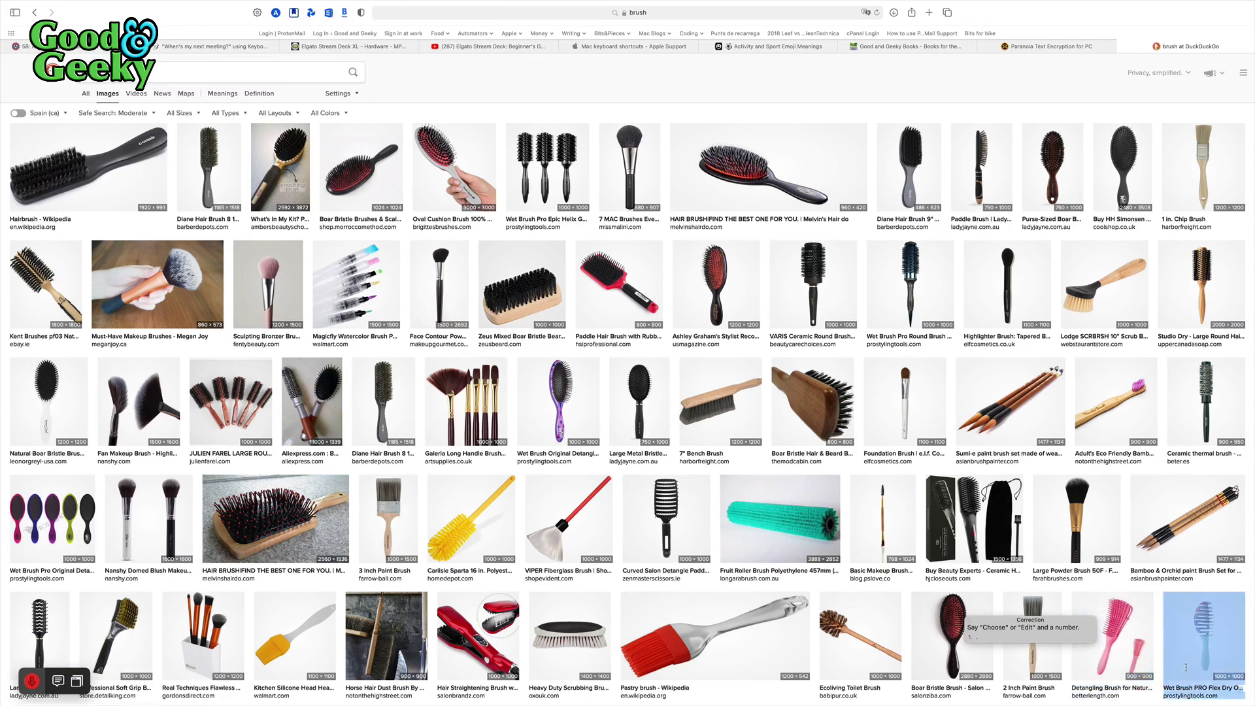
# - Drag the wooden paintbrush photo from Safari's brush results onto the Line To Clip key's icon
pyautogui.moveTo(1250, 702); pyautogui.dragTo(1252, 683)
pyautogui.press('ctrl+super+f')
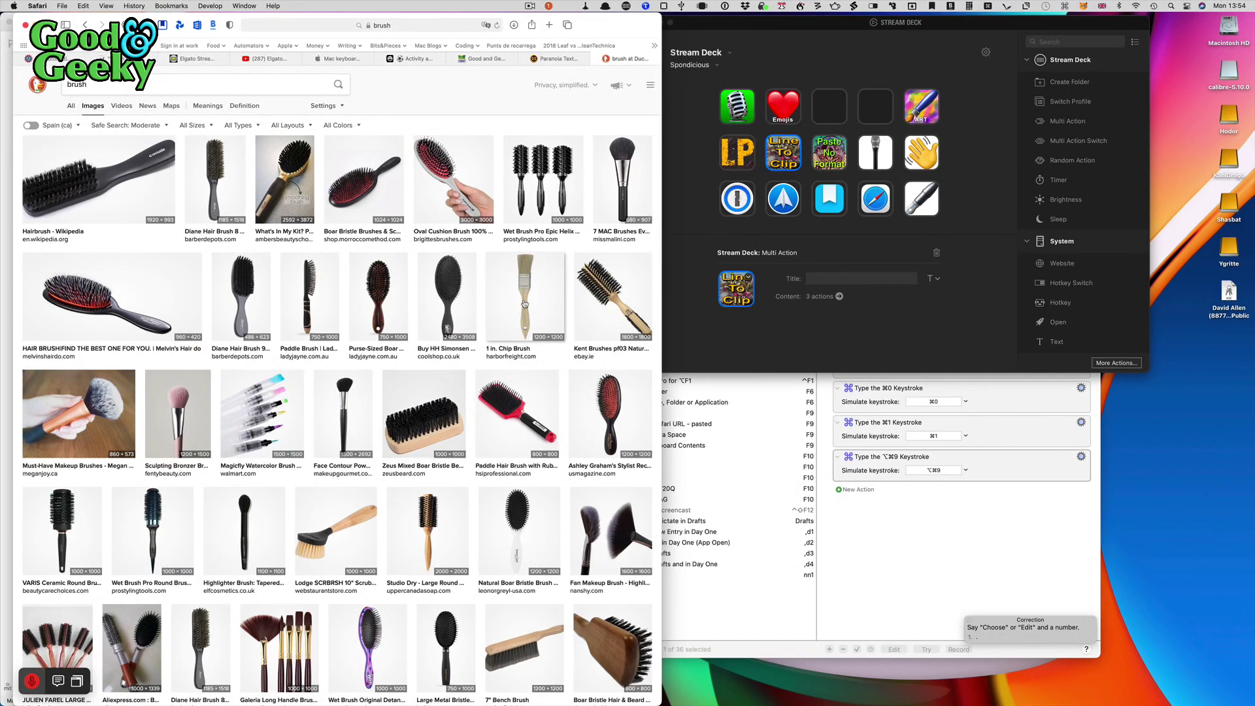
pyautogui.moveTo(525, 304); pyautogui.dragTo(736, 294)
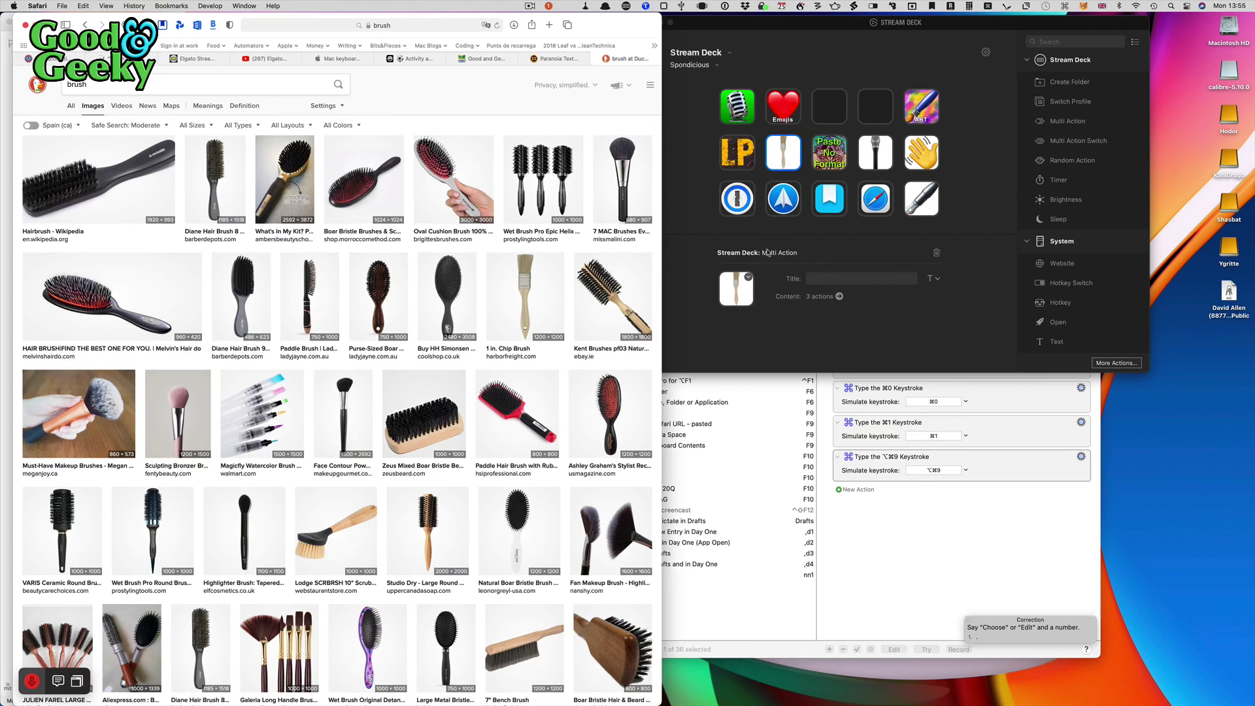
pyautogui.click(748, 277)
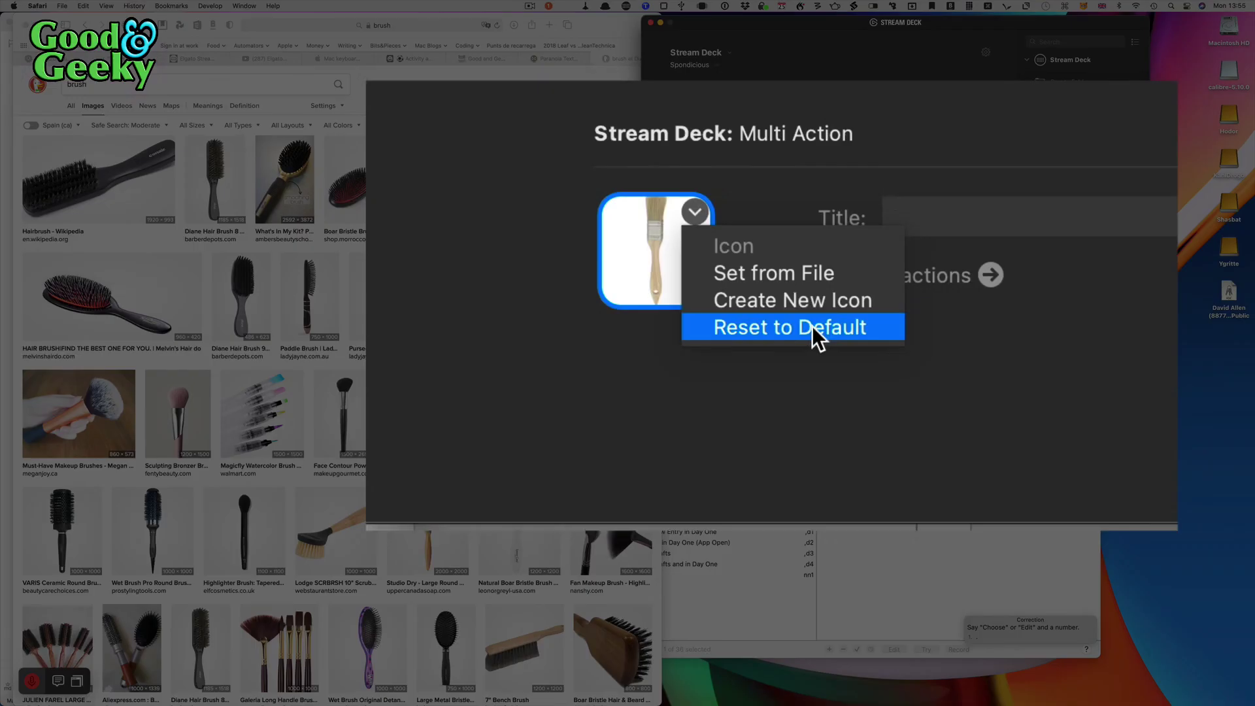
# - Set the Multi Action key's icon from file to the 'Line to Clip' image in Pictures
pyautogui.click(812, 269)
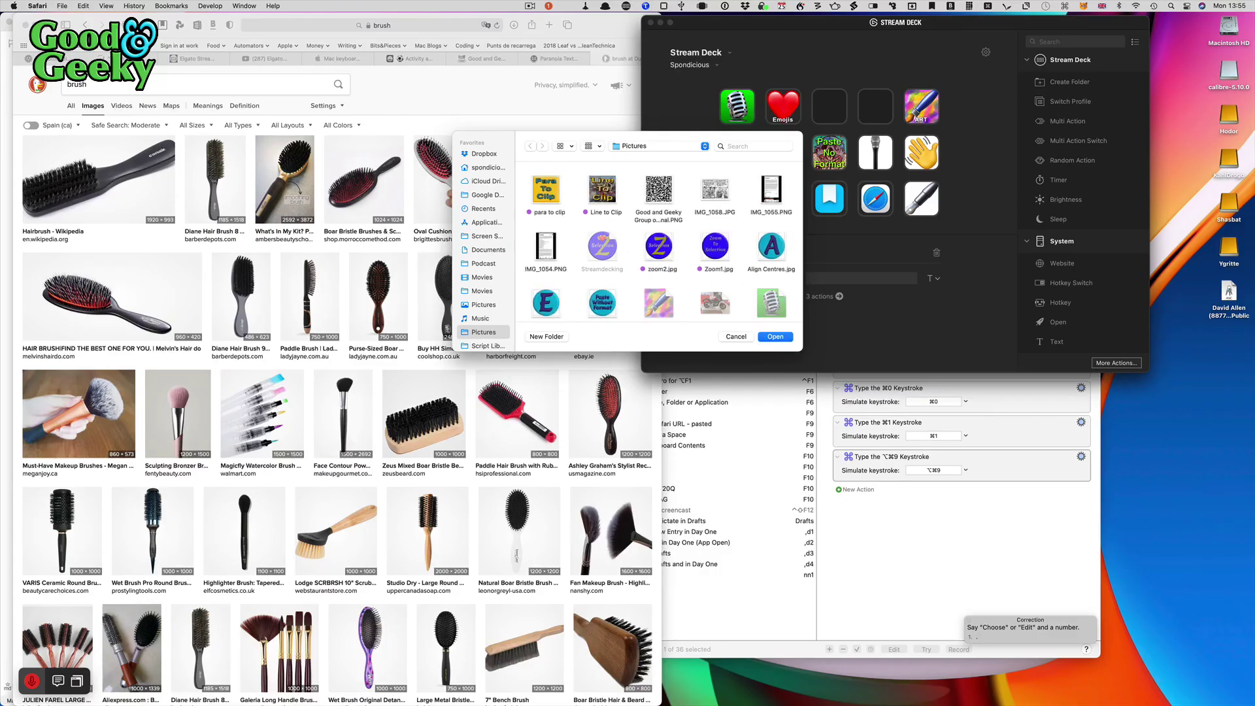
pyautogui.moveTo(663, 138); pyautogui.dragTo(532, 235)
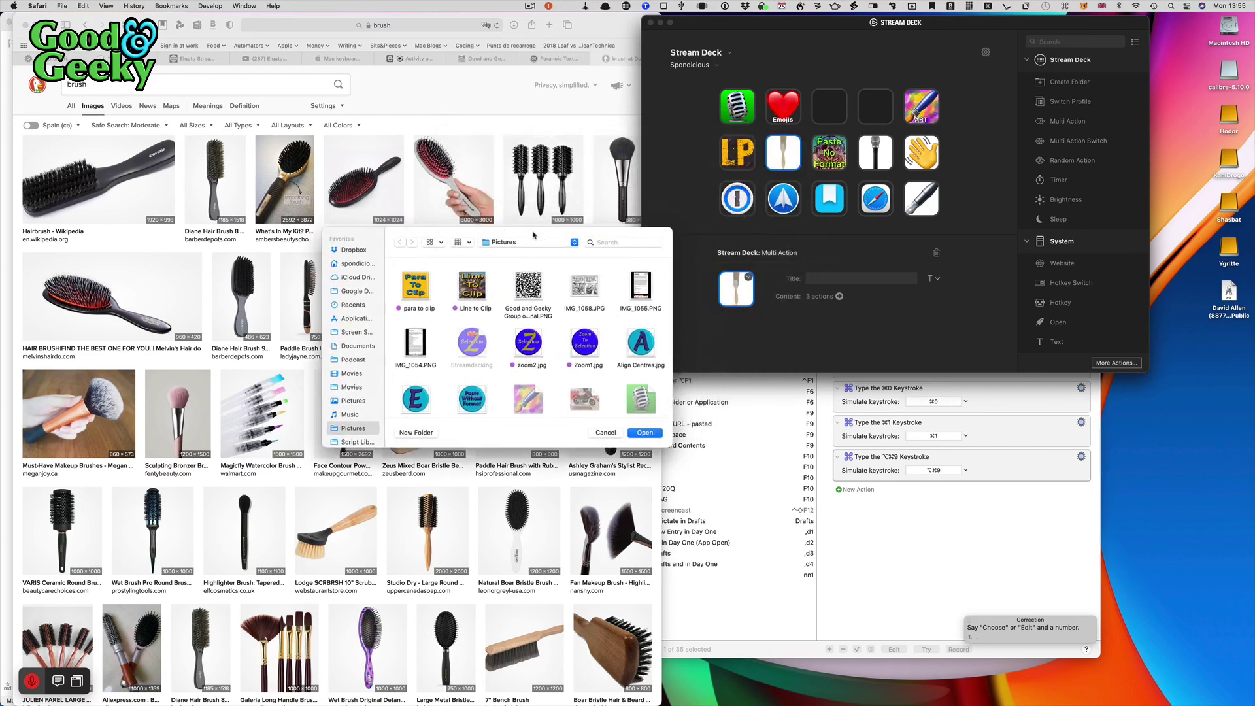
pyautogui.click(484, 304)
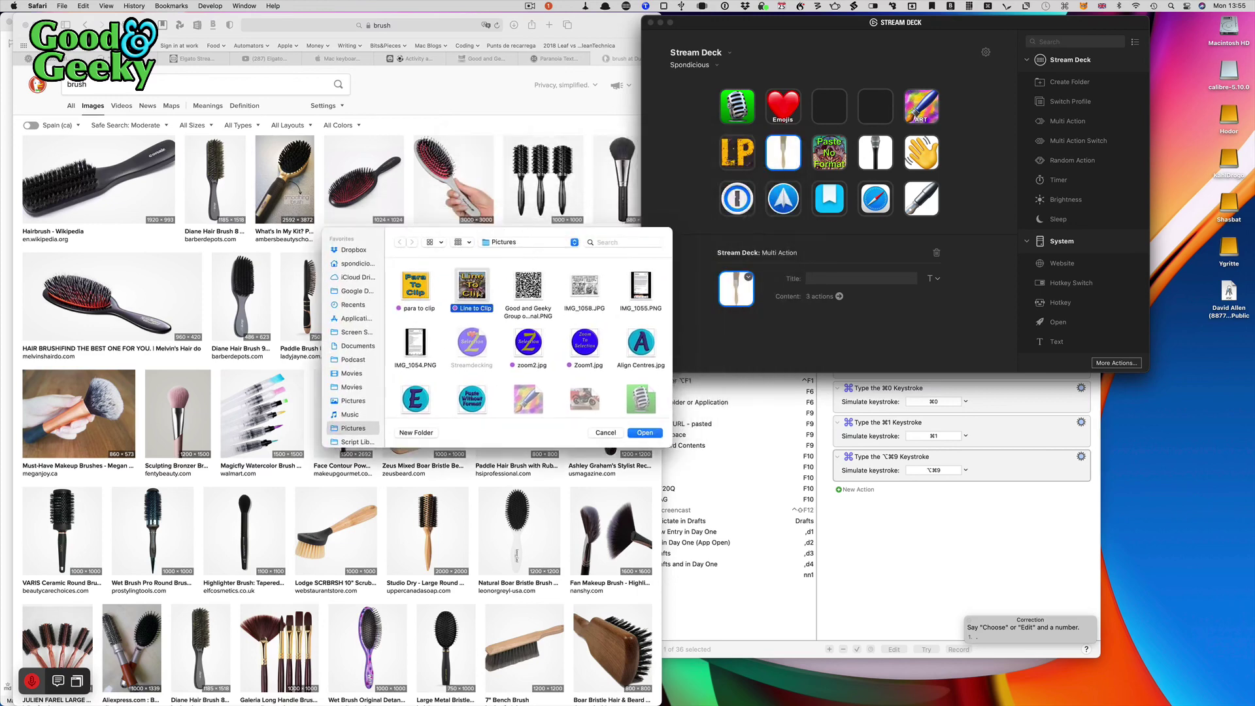
pyautogui.click(644, 432)
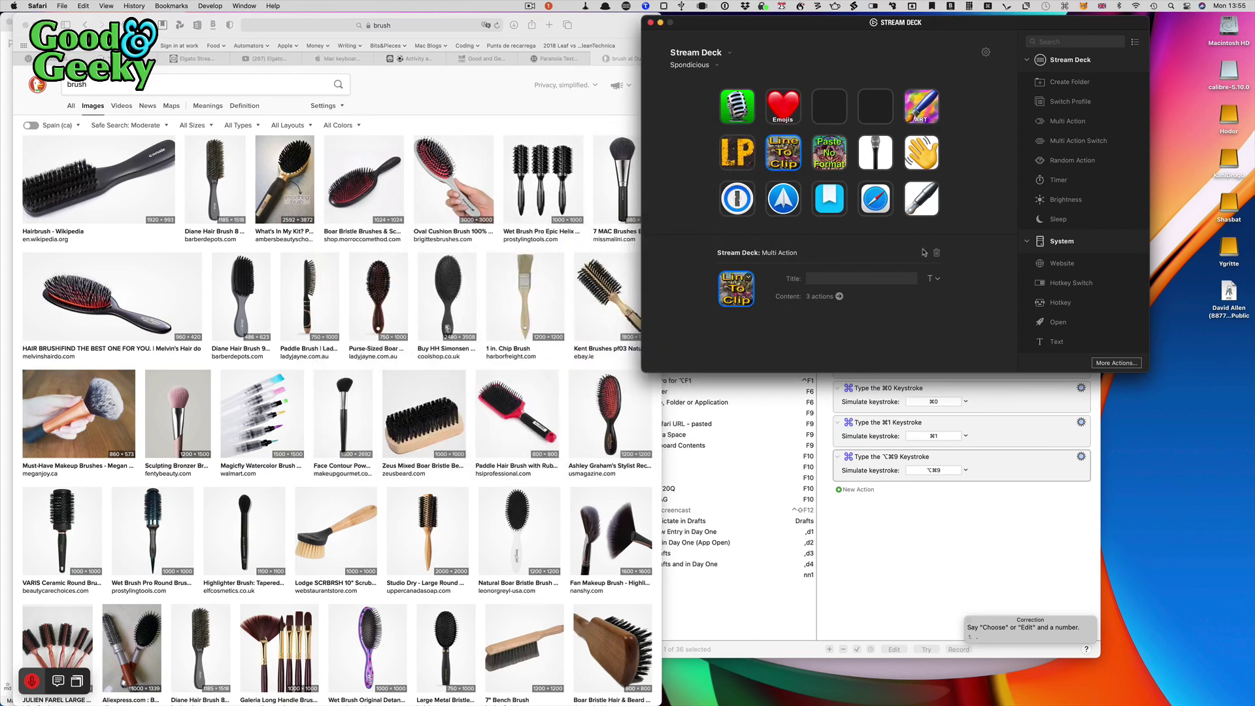
# - Open the messaging apps folder and inspect the Session, Messages and FaceTime keys
pyautogui.click(936, 252)
pyautogui.doubleClick(932, 158)
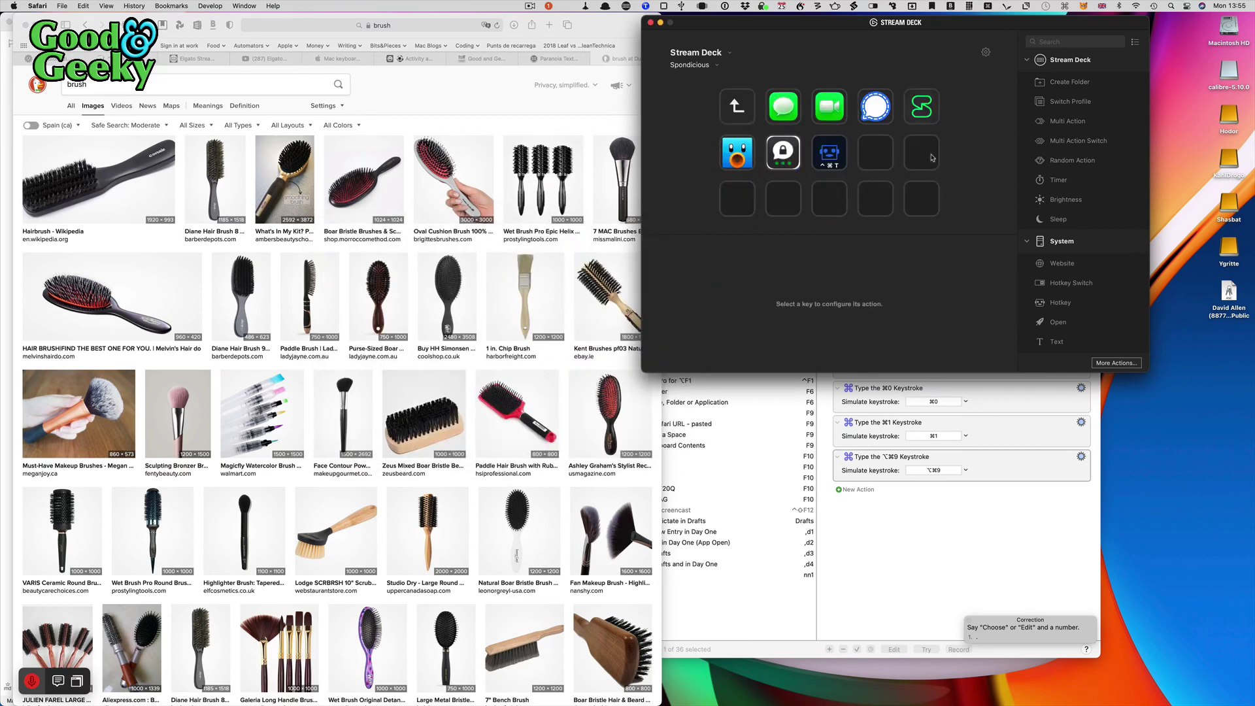
pyautogui.click(917, 108)
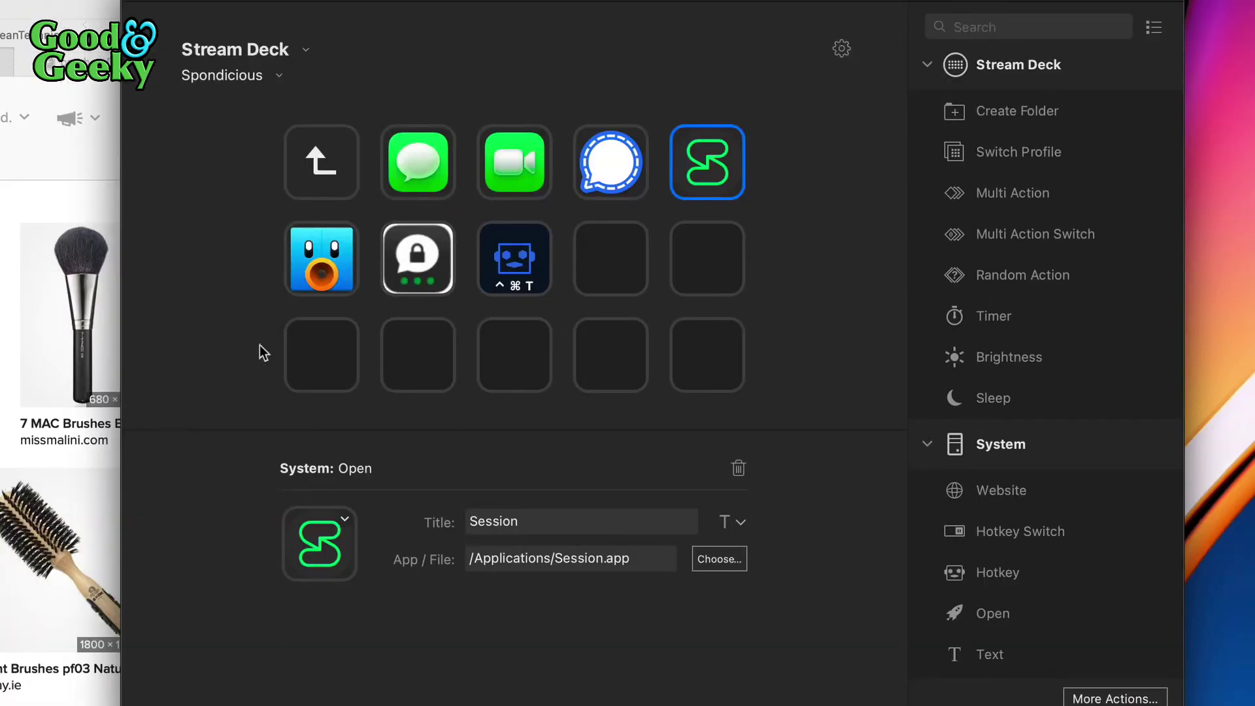
pyautogui.click(413, 175)
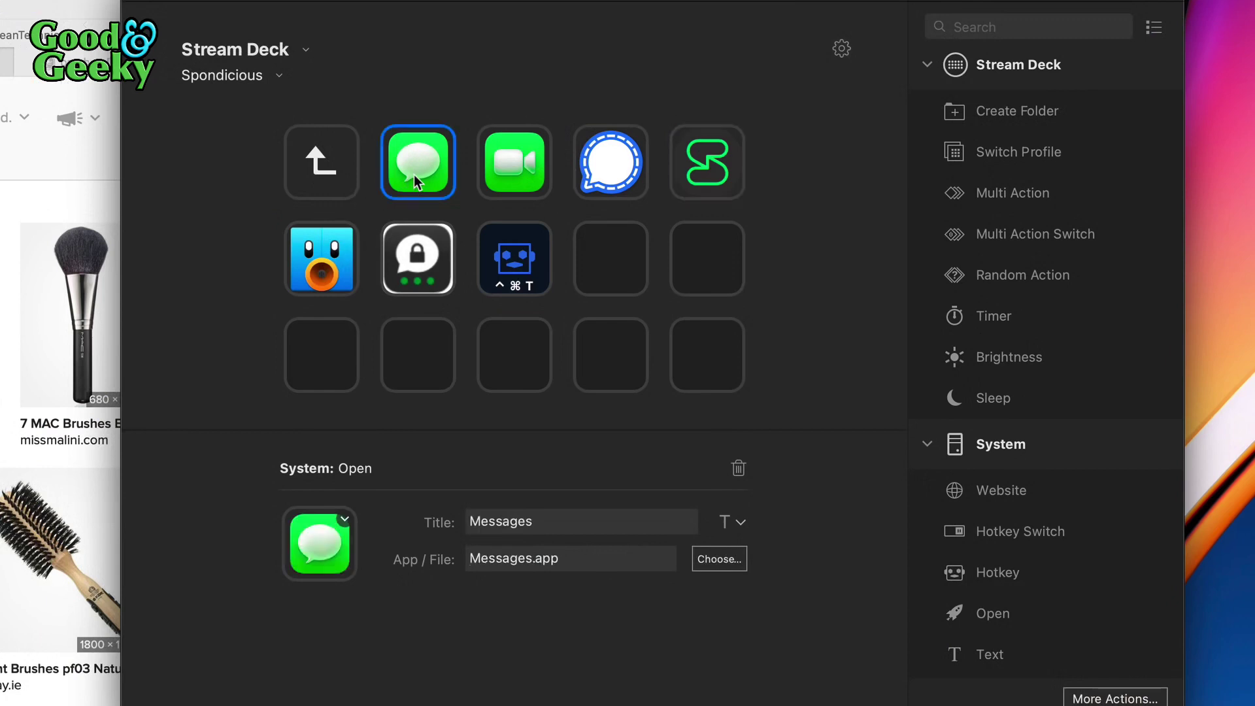
pyautogui.click(531, 149)
# - Go back to the main page, open the pen writing-apps folder and select the Dictate key
pyautogui.click(313, 159)
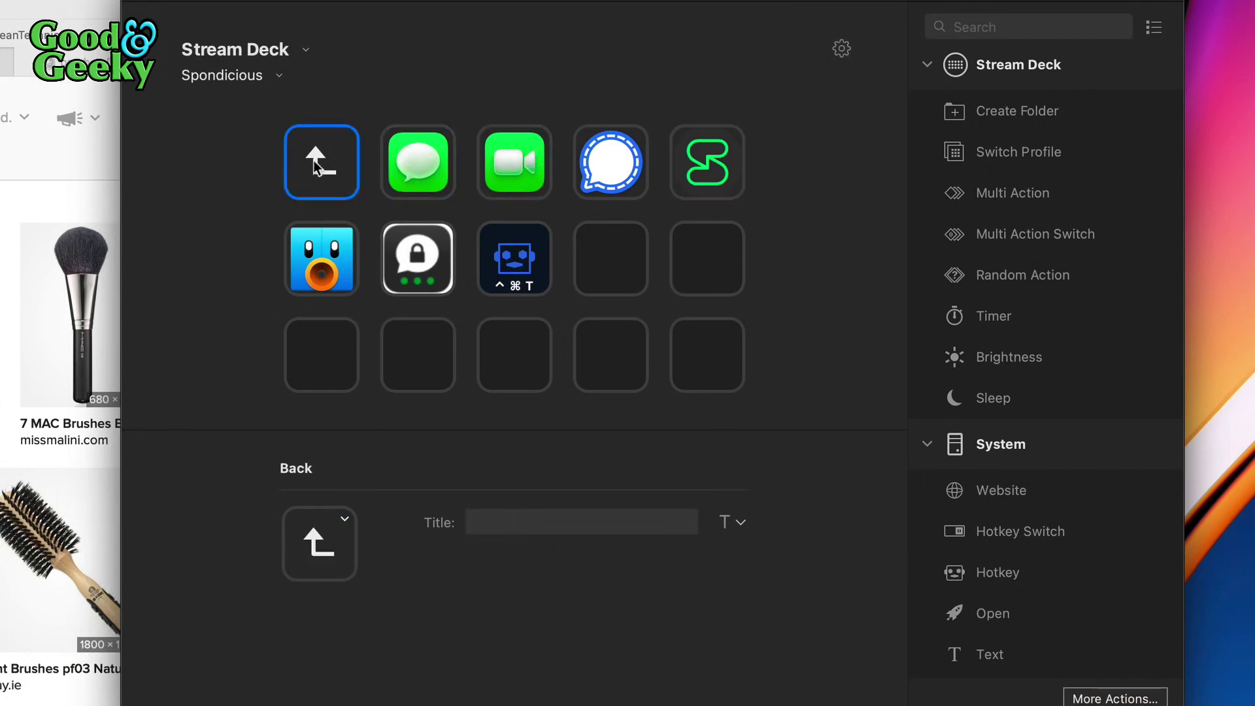
pyautogui.doubleClick(312, 160)
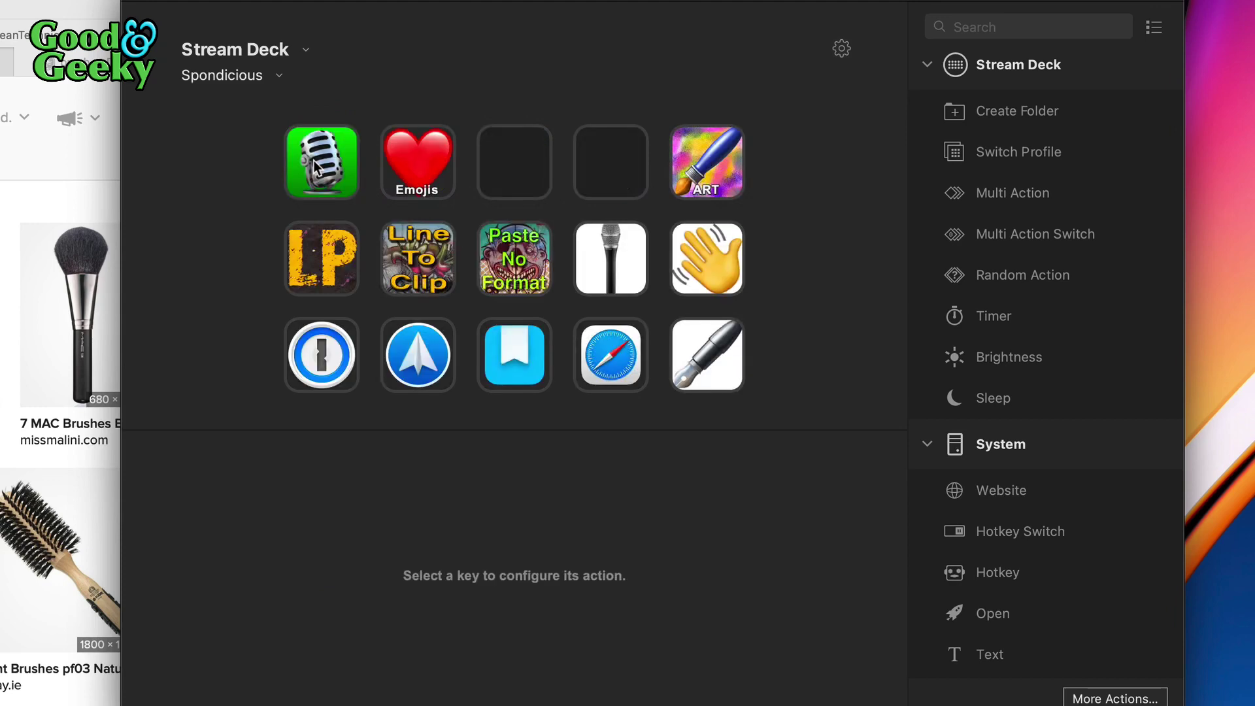
pyautogui.click(729, 374)
pyautogui.doubleClick(729, 373)
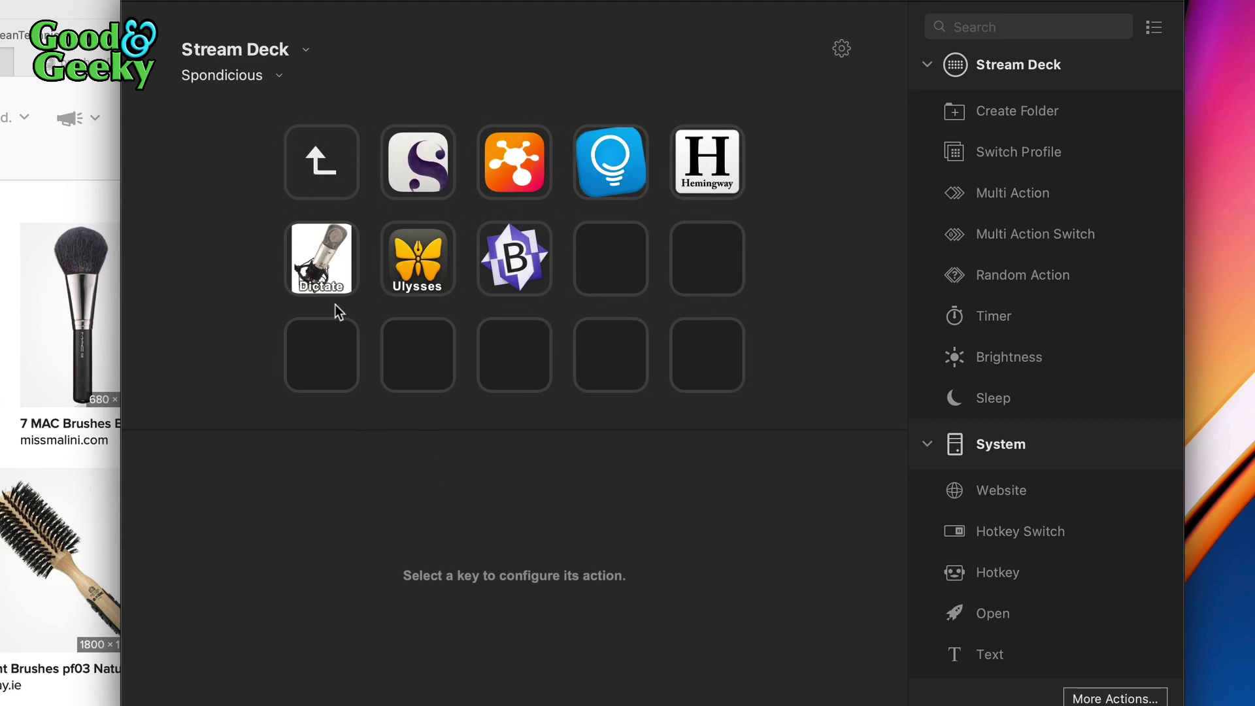
pyautogui.click(324, 267)
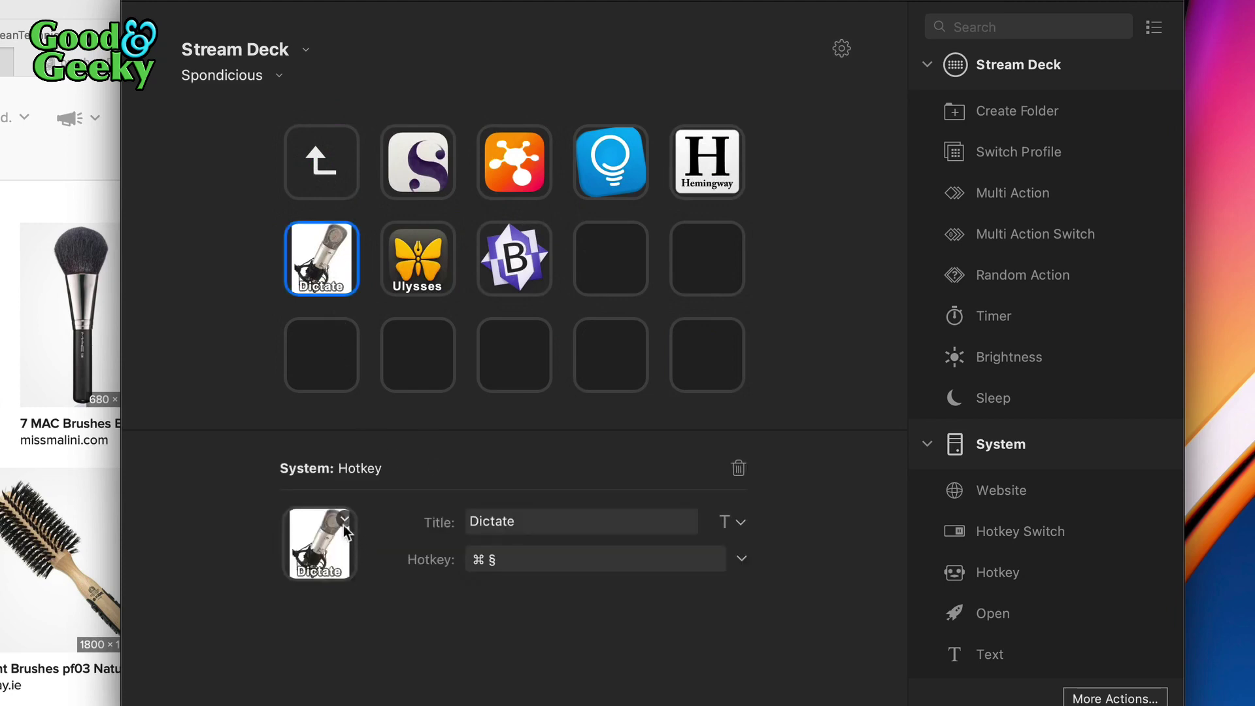
# - Set the Dictate key's icon from file to microphone1.jpg in Pictures
pyautogui.click(343, 519)
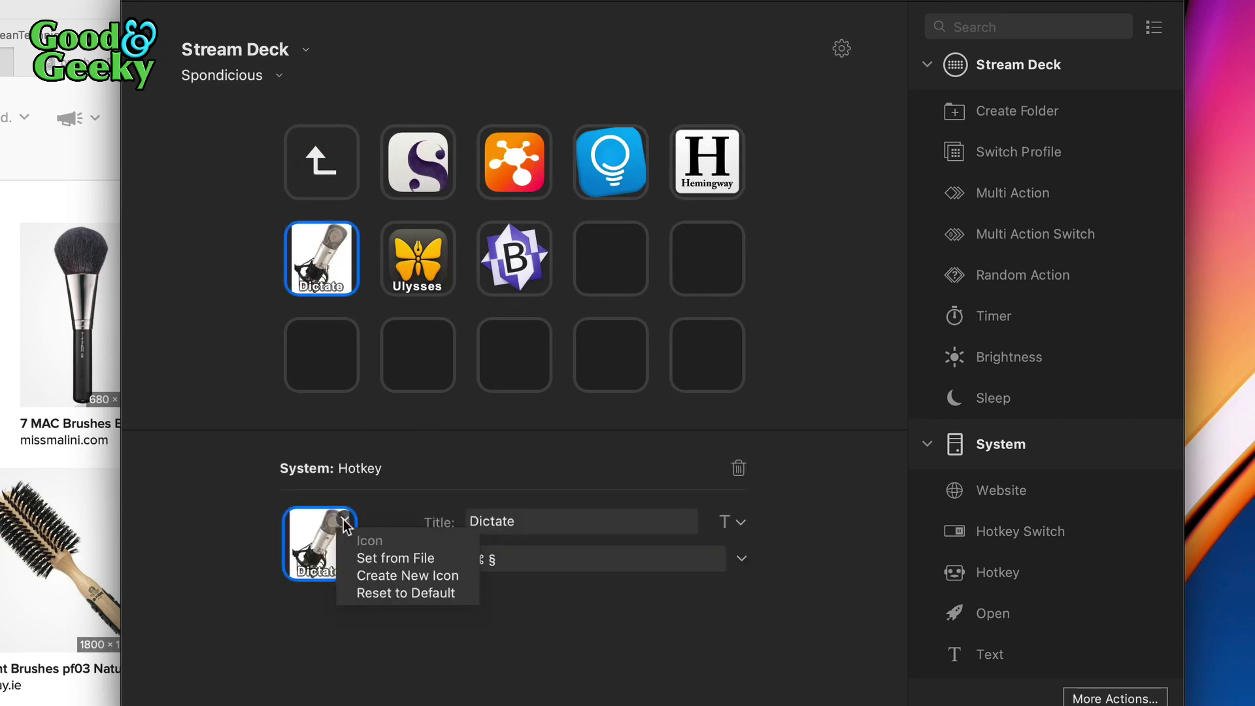
pyautogui.click(417, 558)
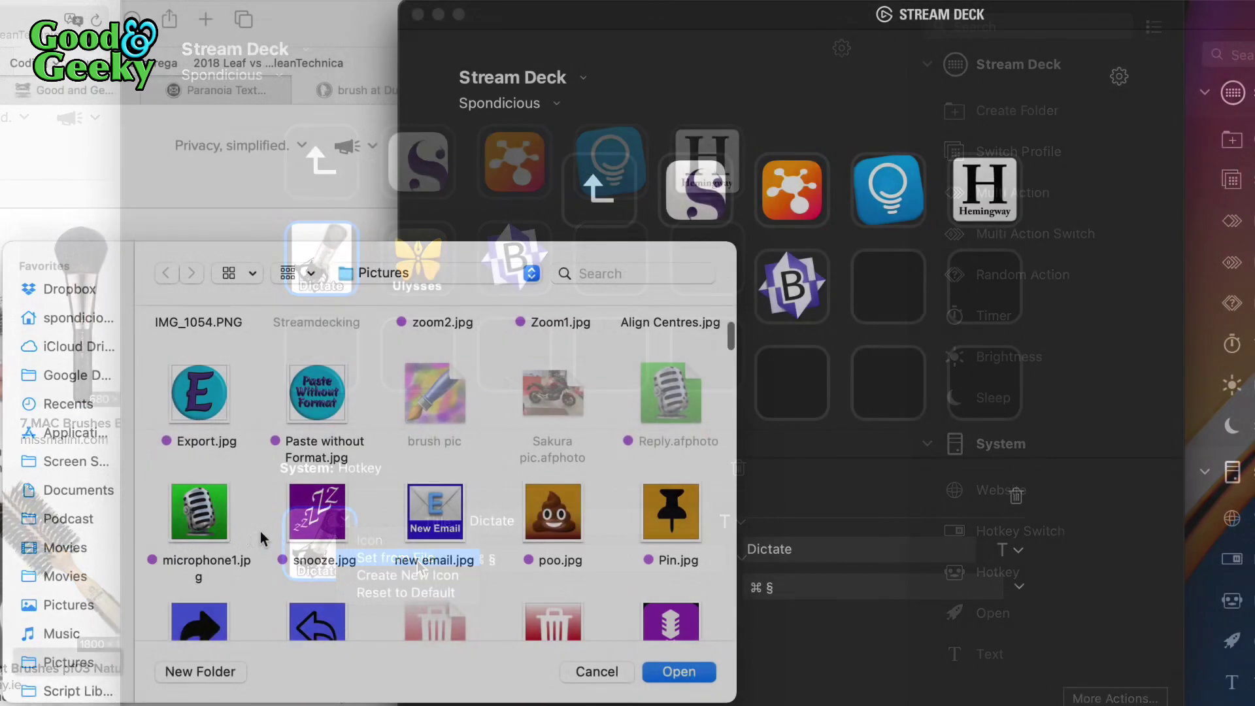
pyautogui.click(202, 531)
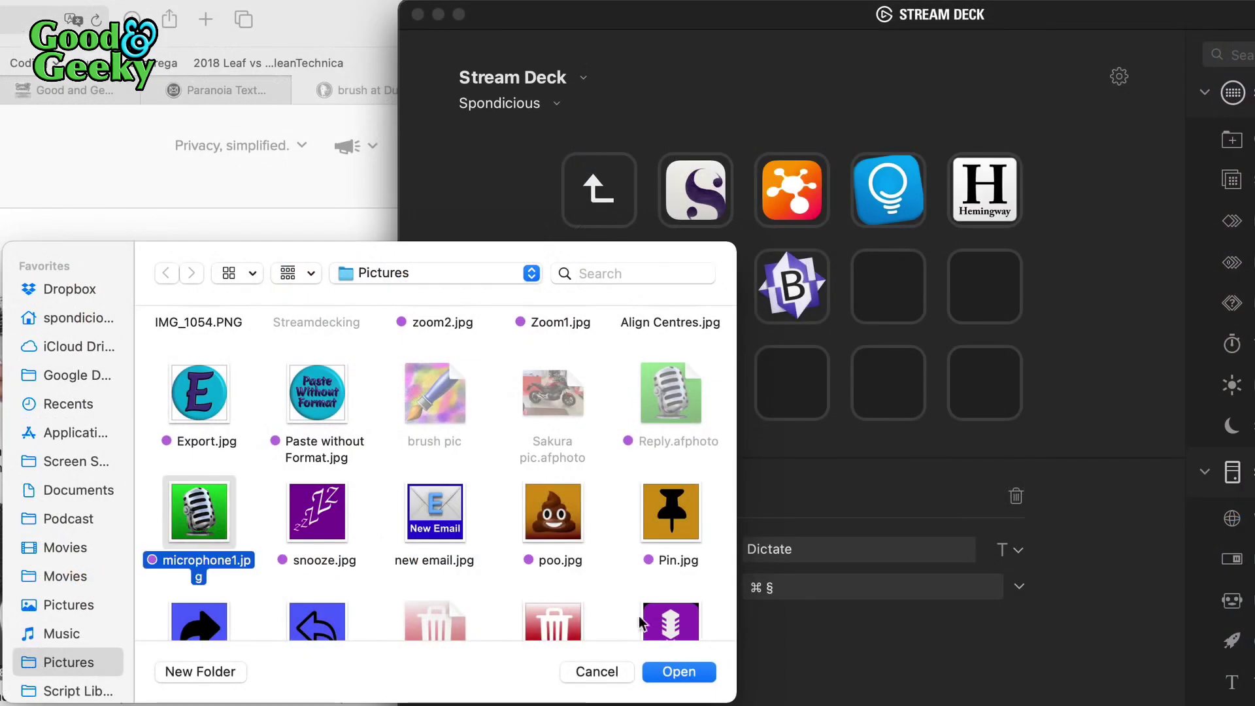
pyautogui.click(680, 671)
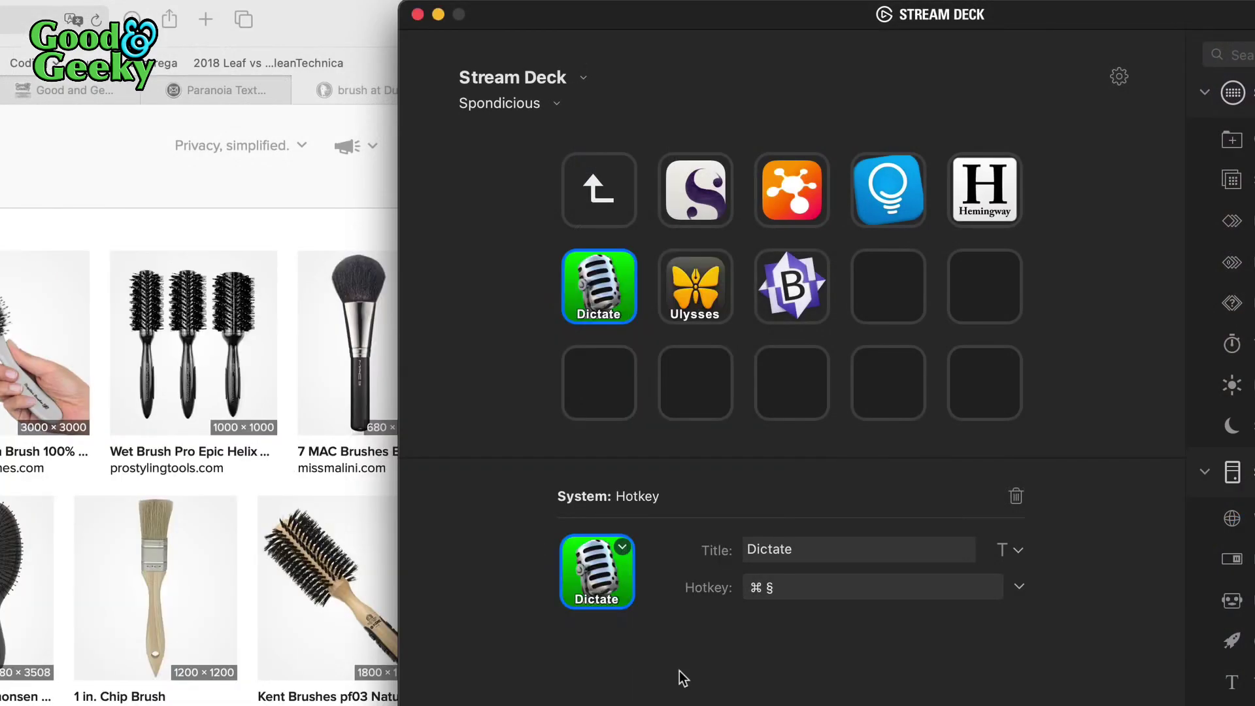
pyautogui.click(808, 557)
# - Switch the Dictate title font from Comic Sans MS to Arial Black, toggling Show Title off and on
pyautogui.click(1019, 551)
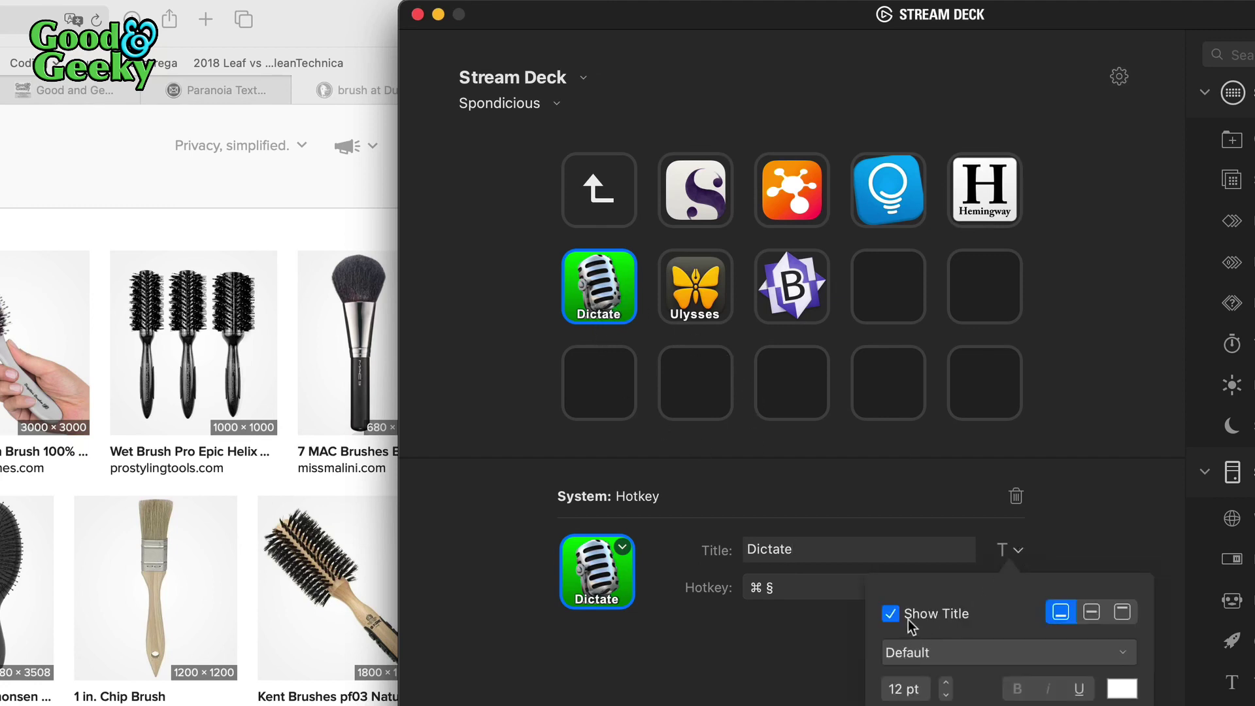
pyautogui.click(970, 652)
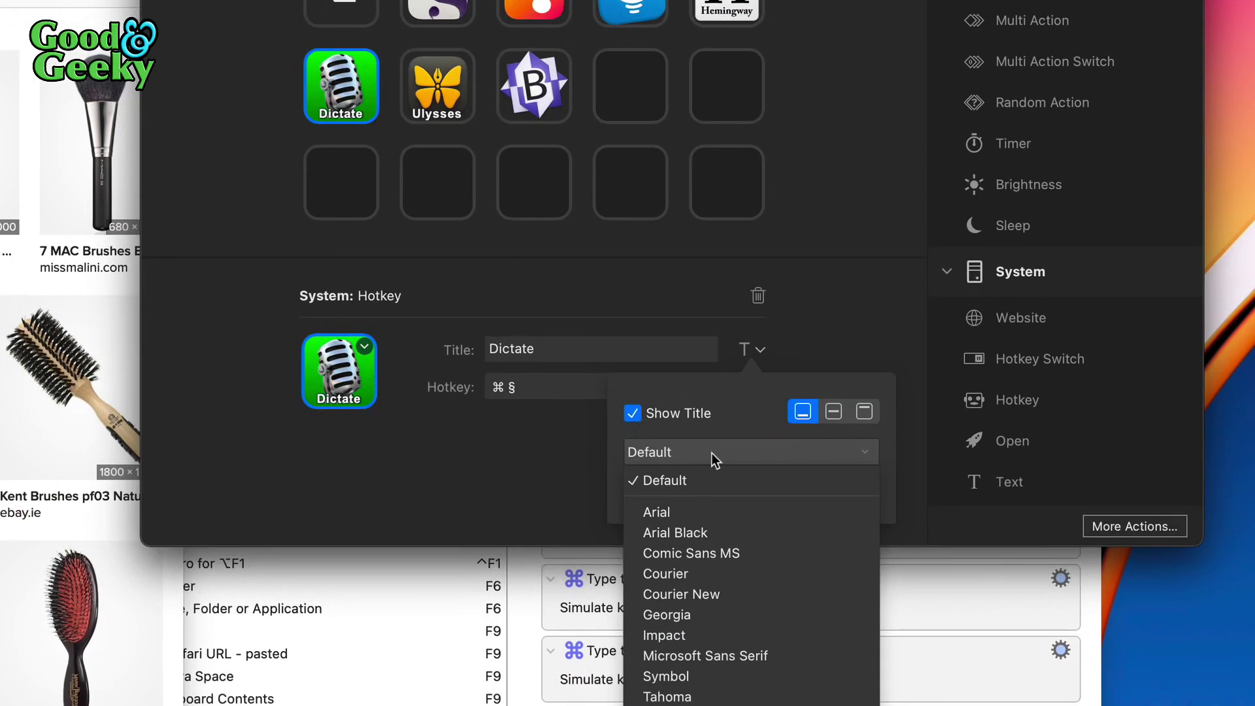
pyautogui.click(719, 553)
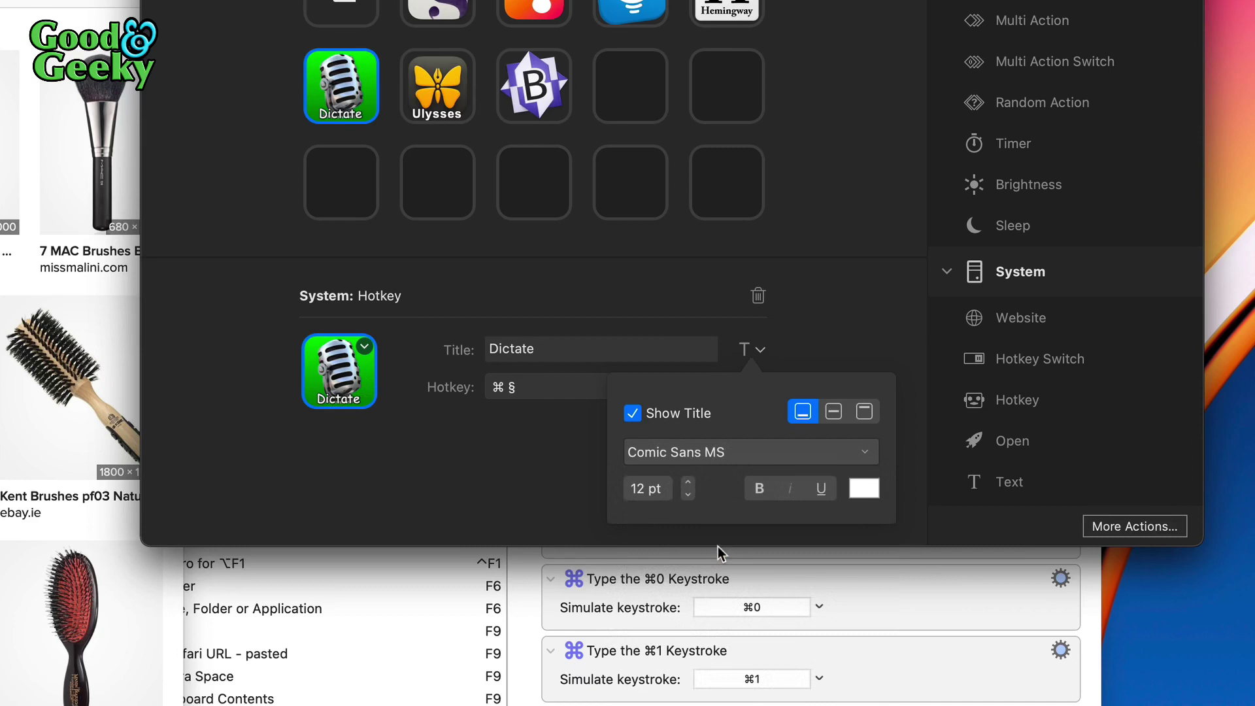
pyautogui.click(766, 451)
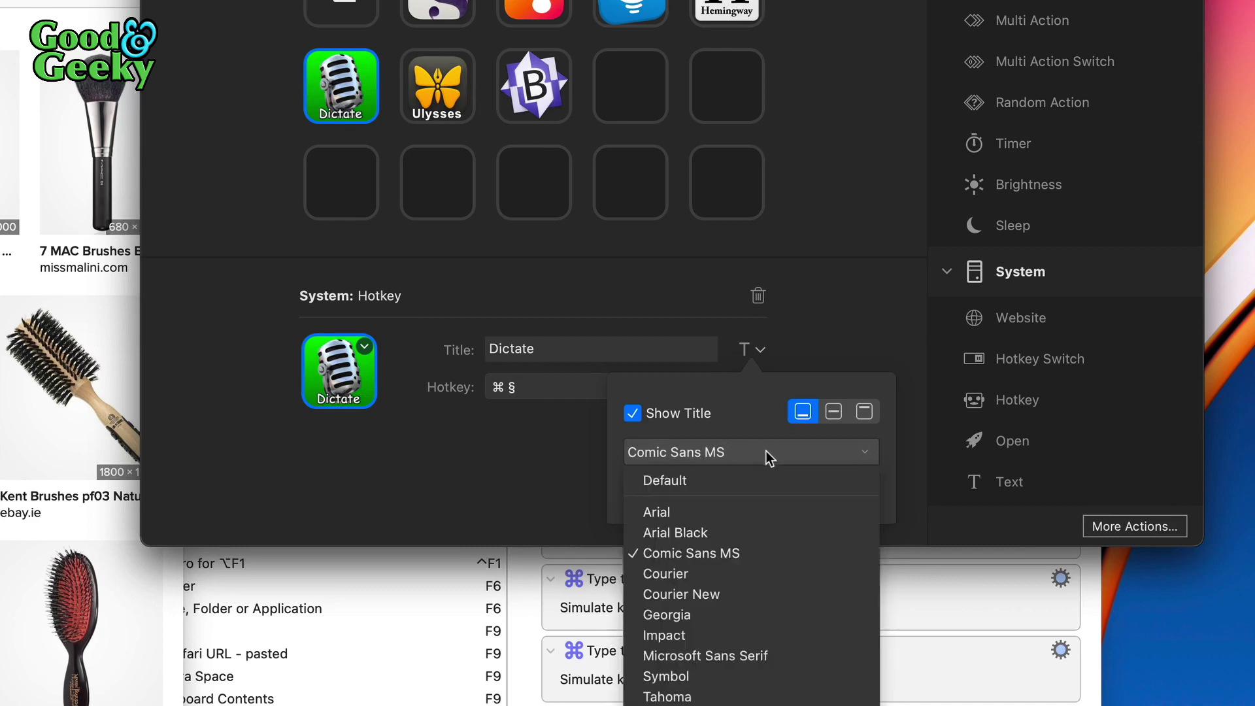
pyautogui.click(718, 531)
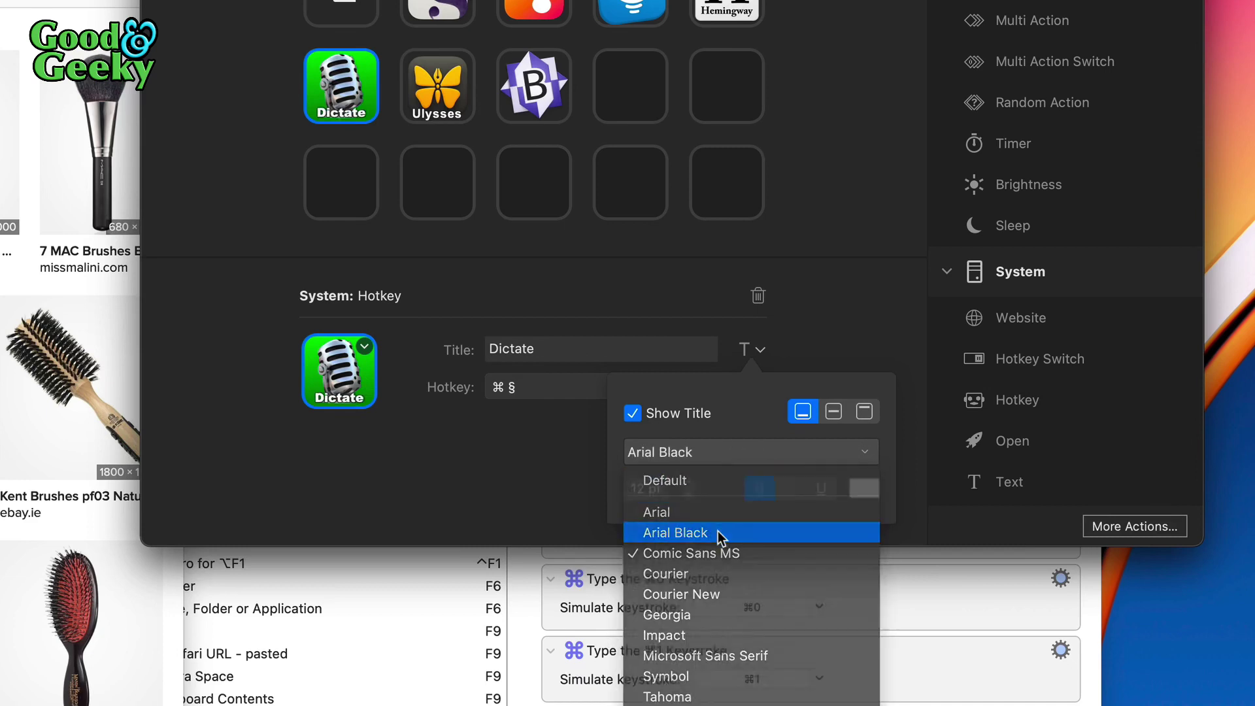
pyautogui.click(633, 413)
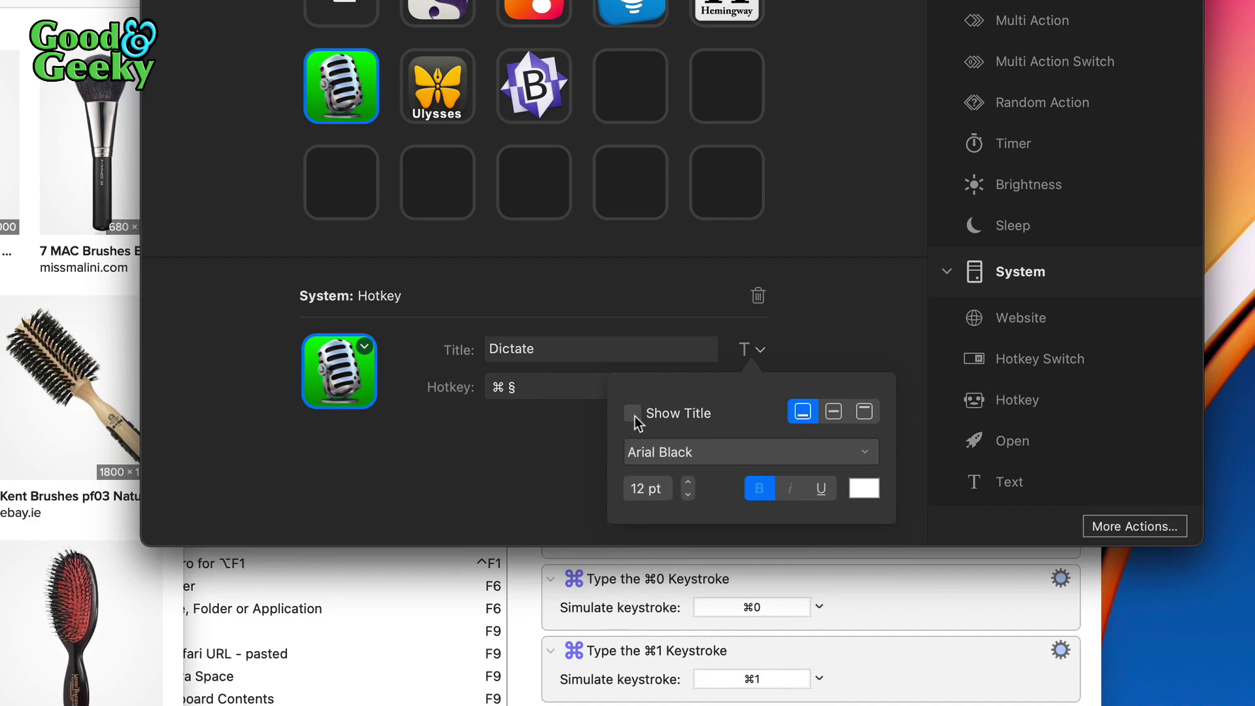
pyautogui.click(633, 413)
# - Delete the 'Dictate' title text, then erase the Ulysses key's title as well
pyautogui.click(554, 354)
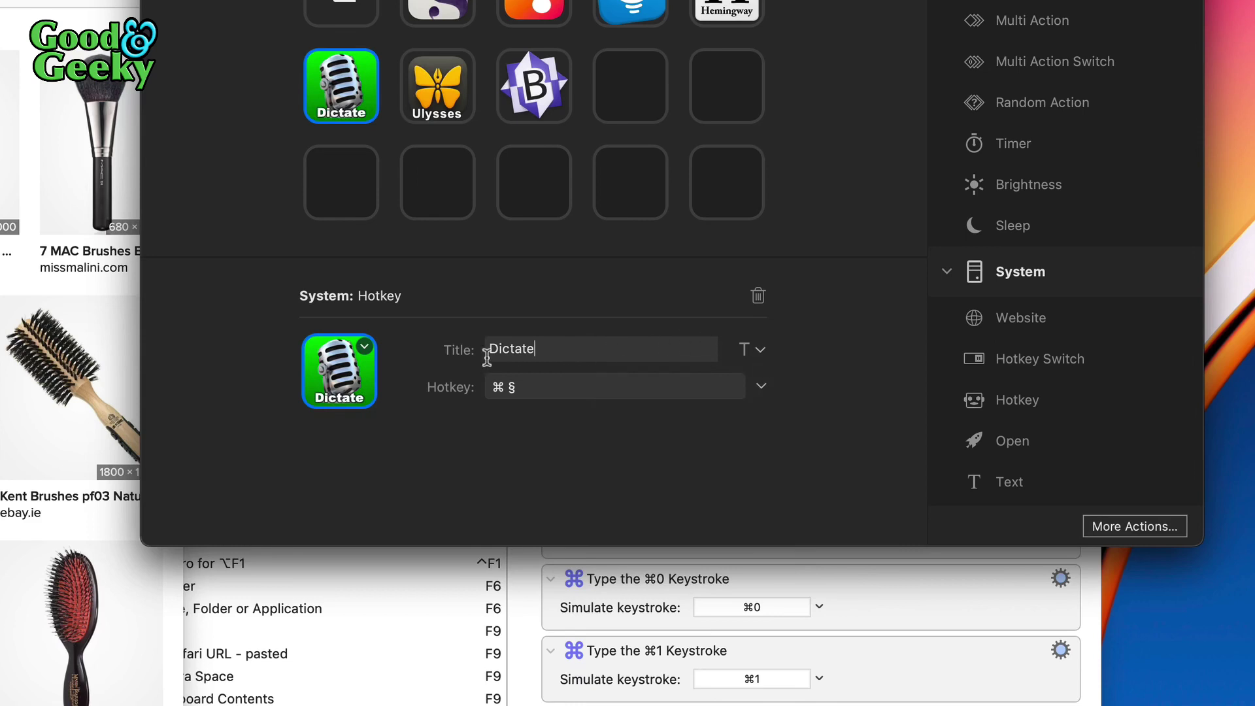
pyautogui.doubleClick(531, 350)
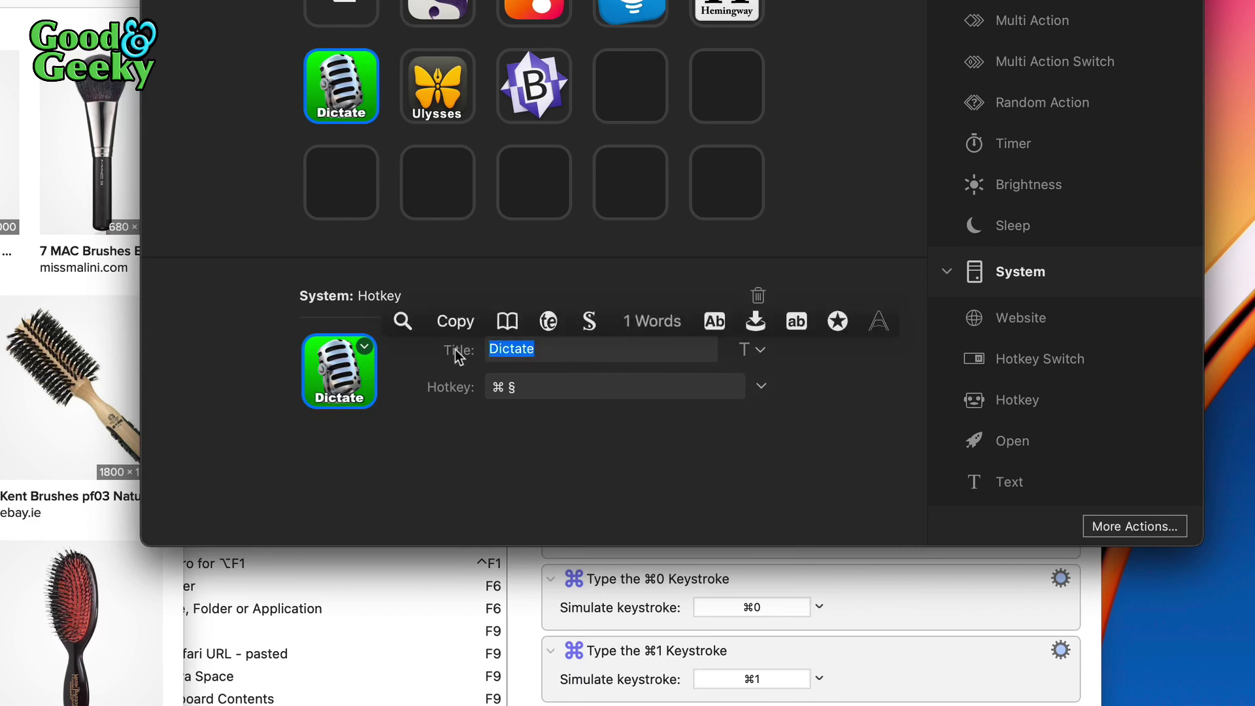
pyautogui.press('BackSpace')
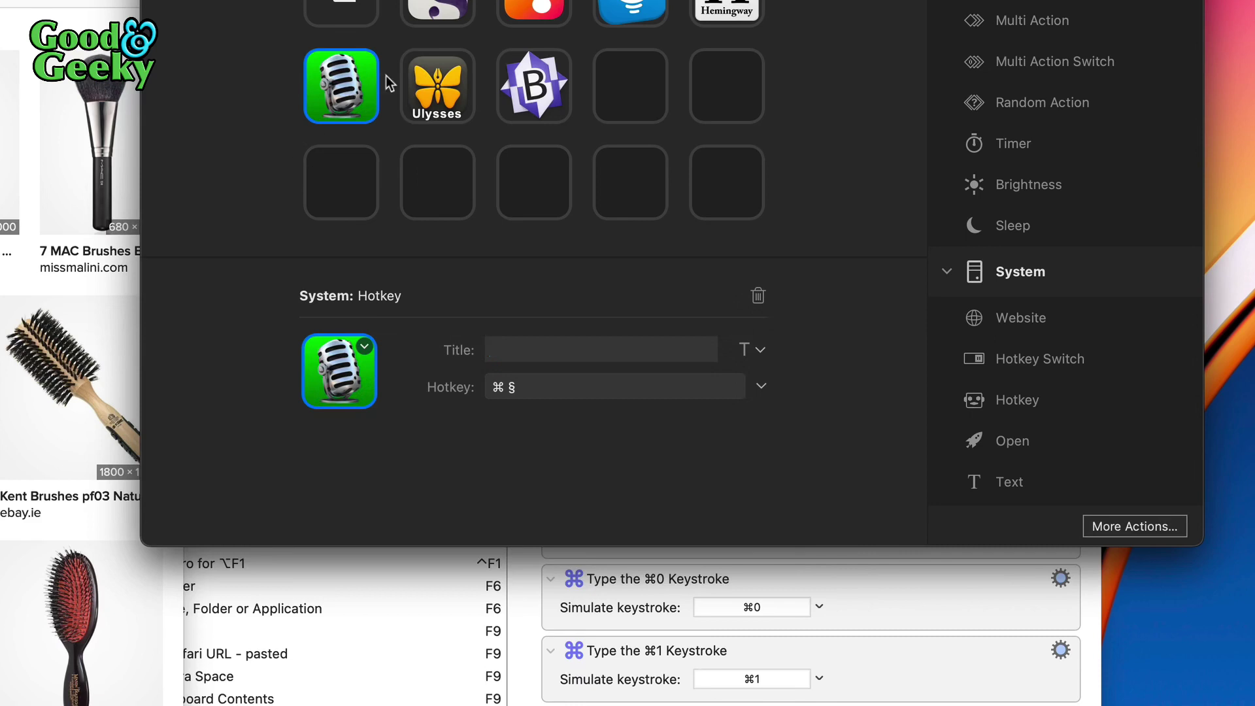
pyautogui.click(438, 115)
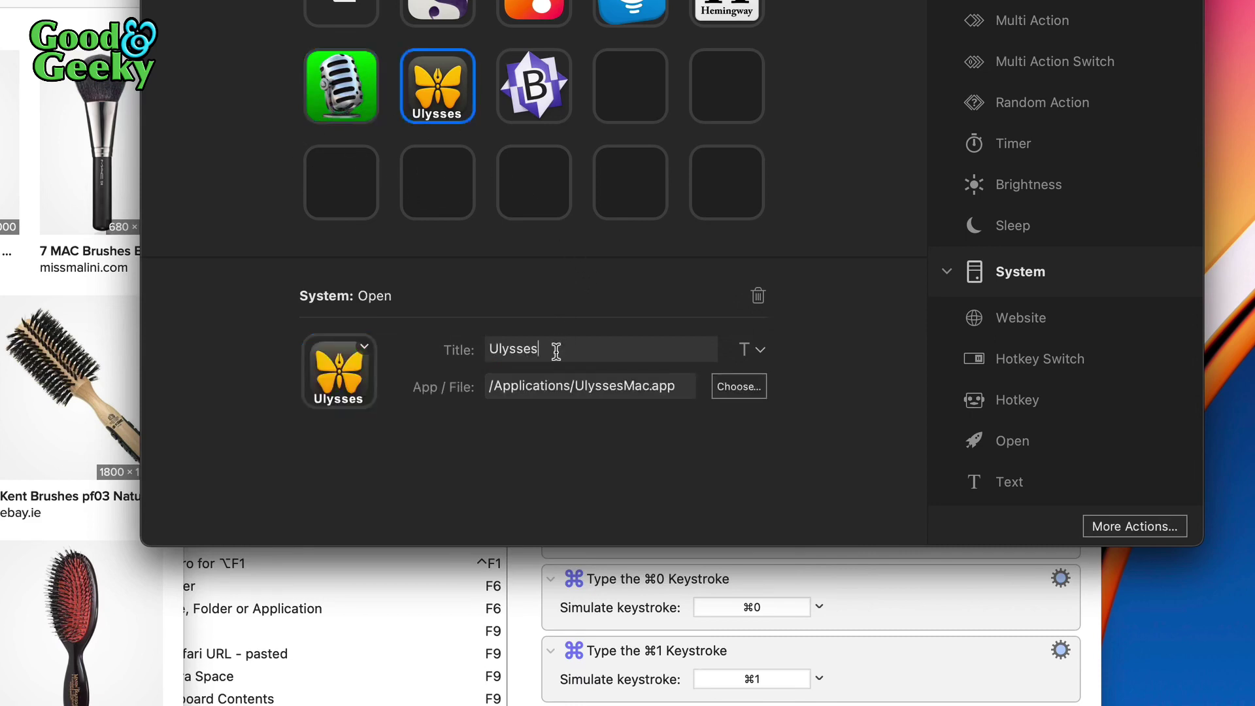
pyautogui.press('BackSpace')
pyautogui.press('BackSpace')
pyautogui.press('BackSpace')
pyautogui.press('BackSpace')
pyautogui.press('BackSpace')
pyautogui.press('BackSpace')
pyautogui.press('BackSpace')
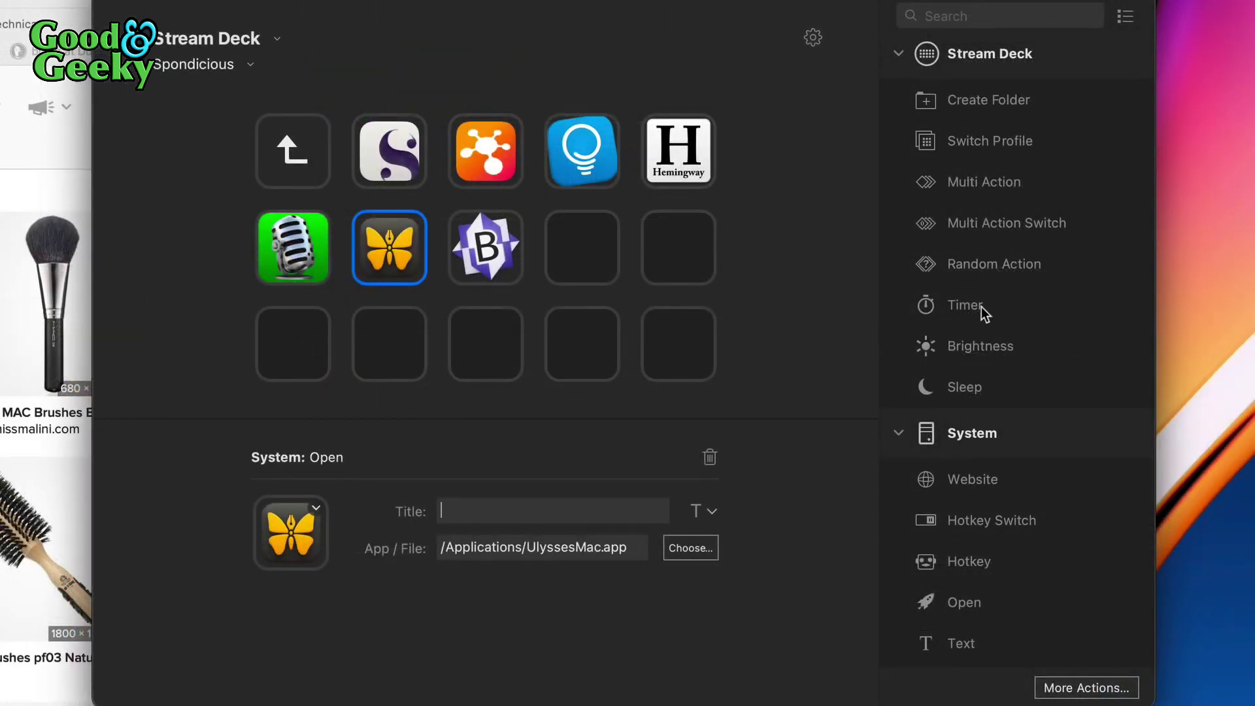
# - Edit the action list: hide Game Capture actions and enable and expand OBS Studio
pyautogui.scroll(-2, 941, 313)
pyautogui.scroll(5, 942, 313)
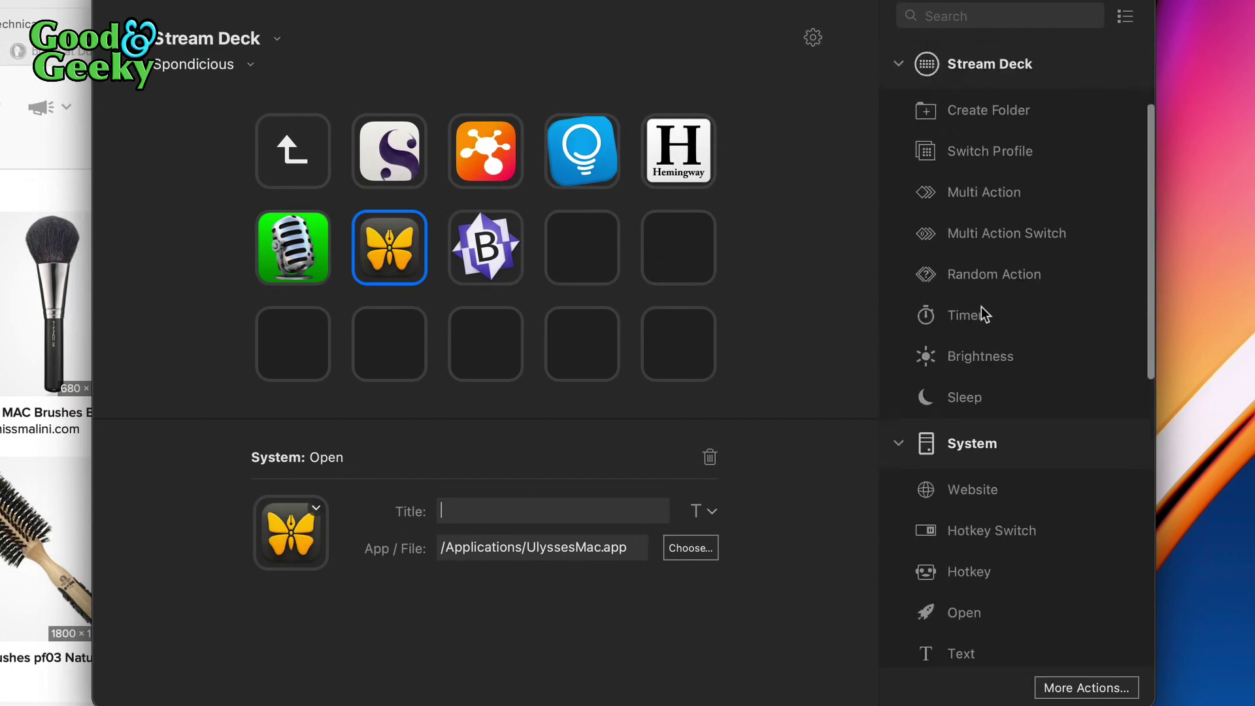
pyautogui.click(1125, 16)
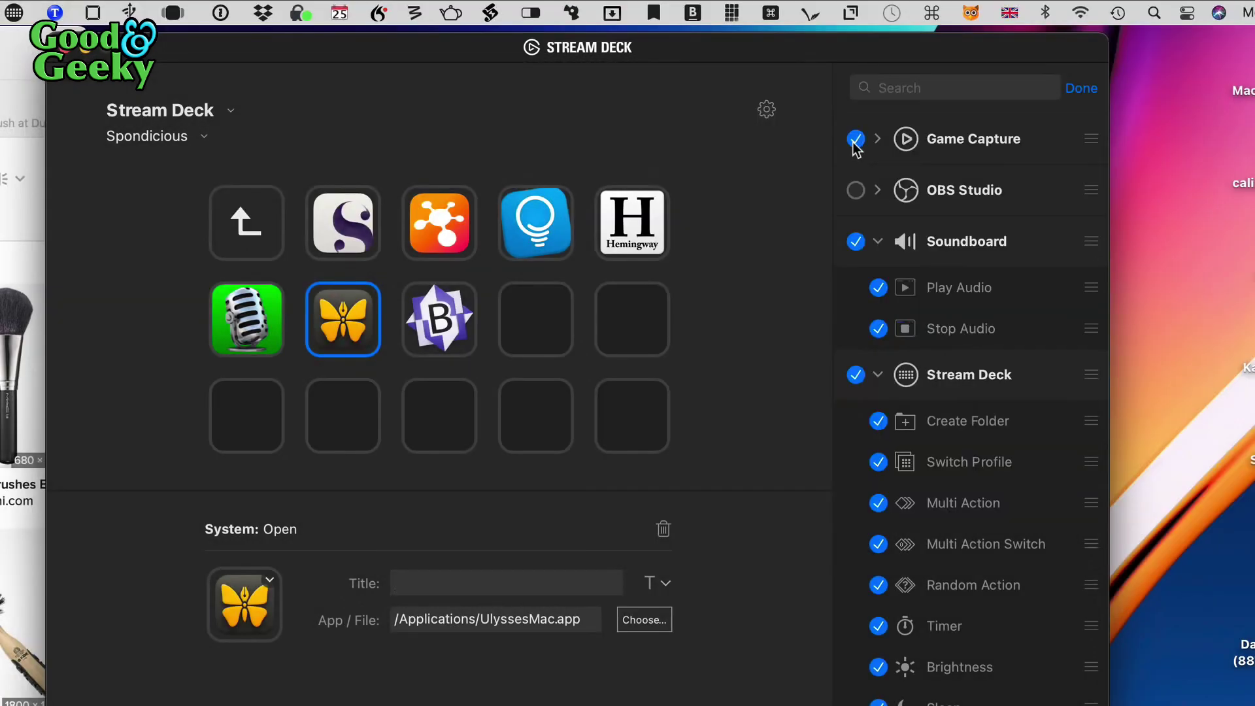
pyautogui.click(877, 139)
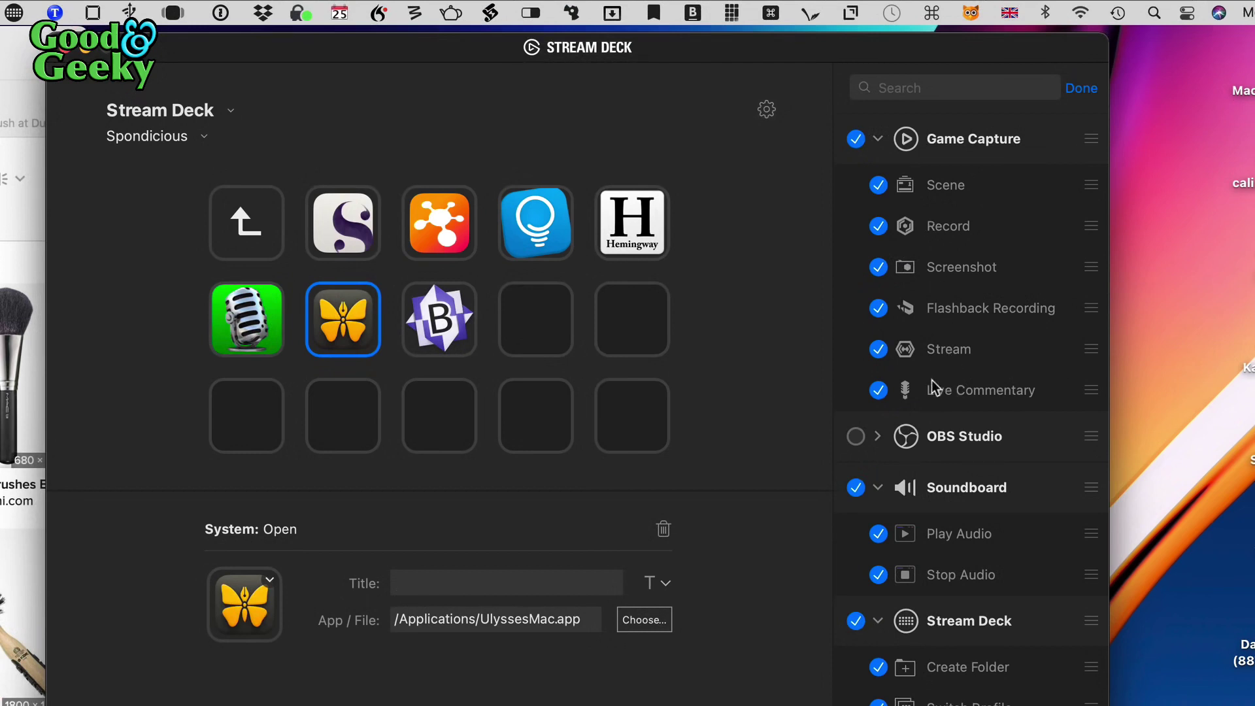
pyautogui.click(856, 140)
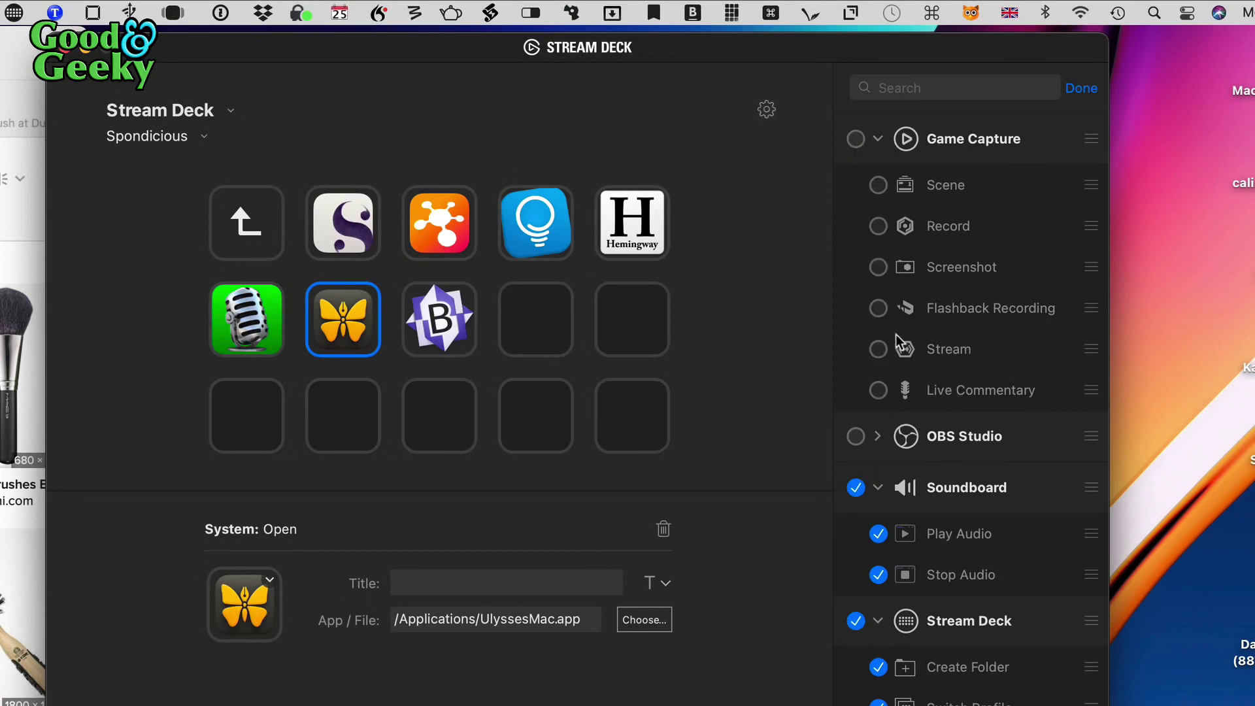
pyautogui.click(856, 436)
pyautogui.click(877, 436)
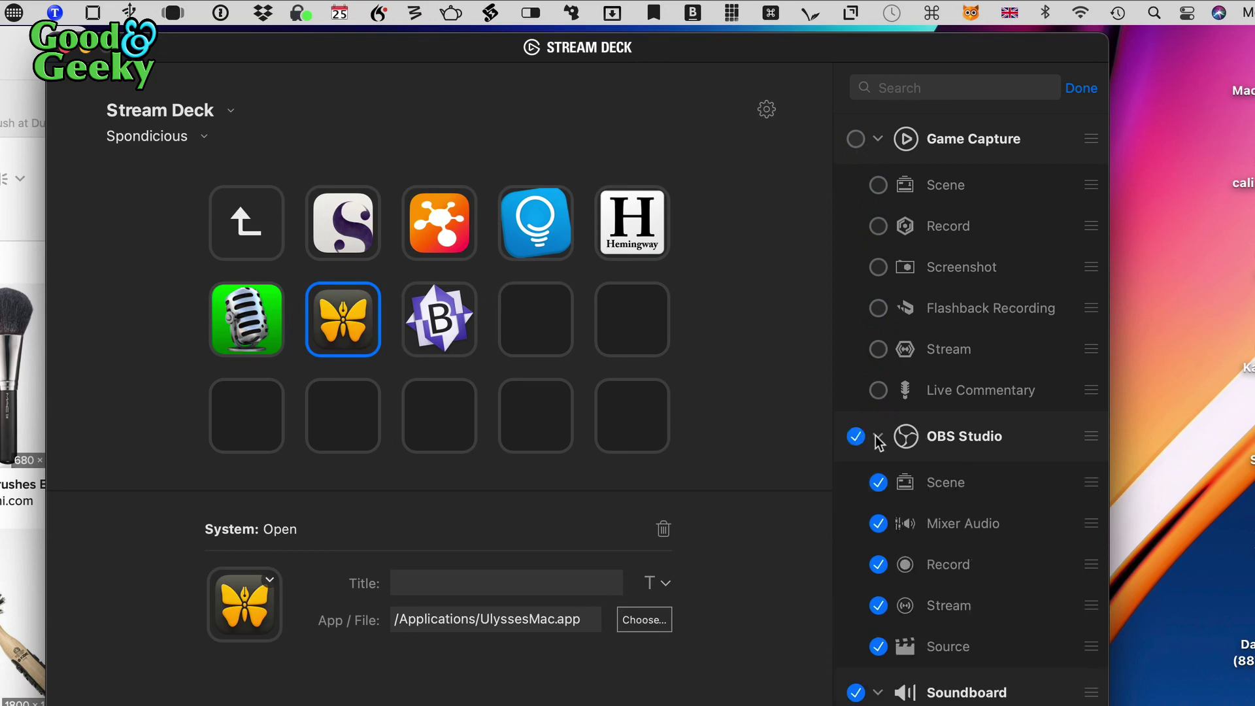
# - Place the OBS Scene action on the empty key at row 2, column 5, then delete it
pyautogui.scroll(-5, 879, 444)
pyautogui.scroll(3, 879, 443)
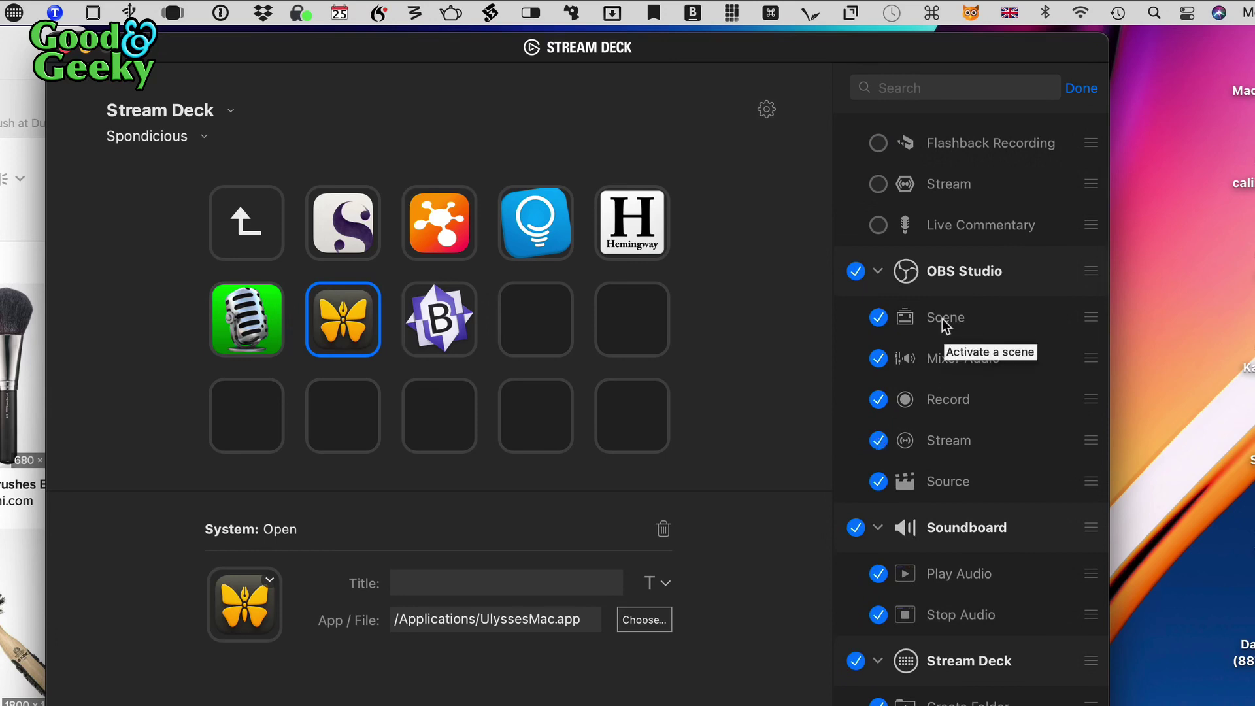
pyautogui.moveTo(946, 322); pyautogui.dragTo(634, 336)
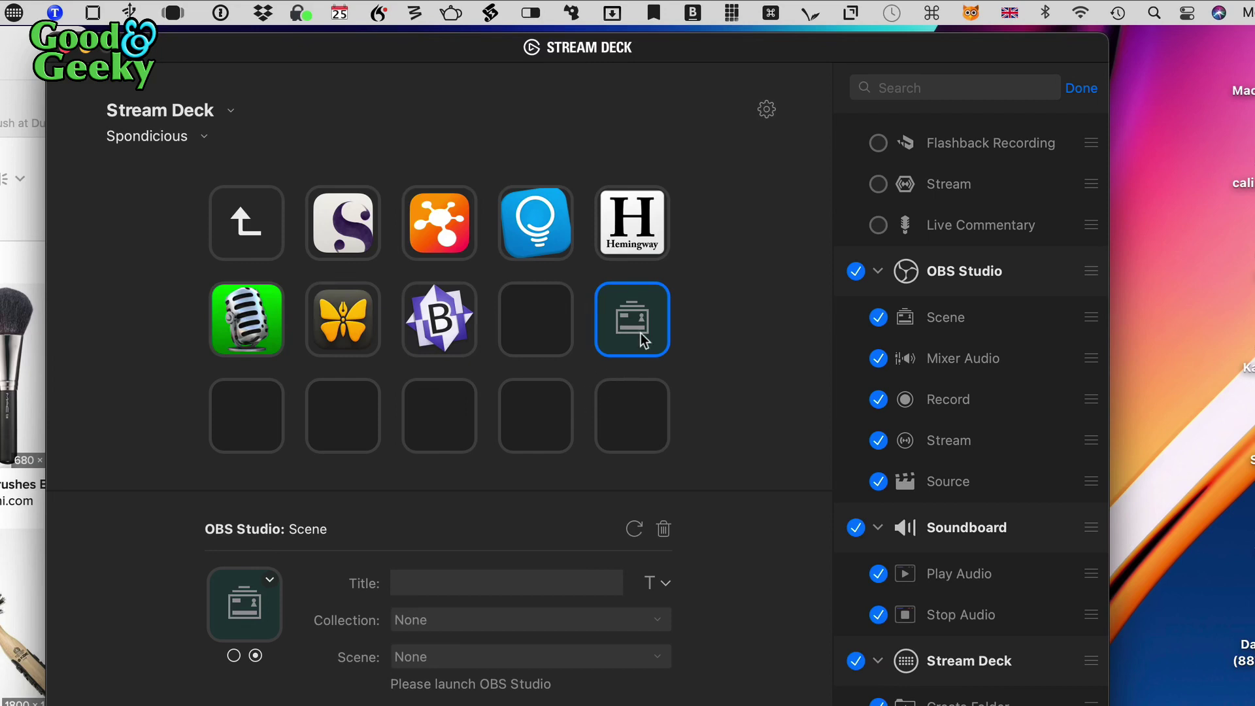
pyautogui.press('Delete')
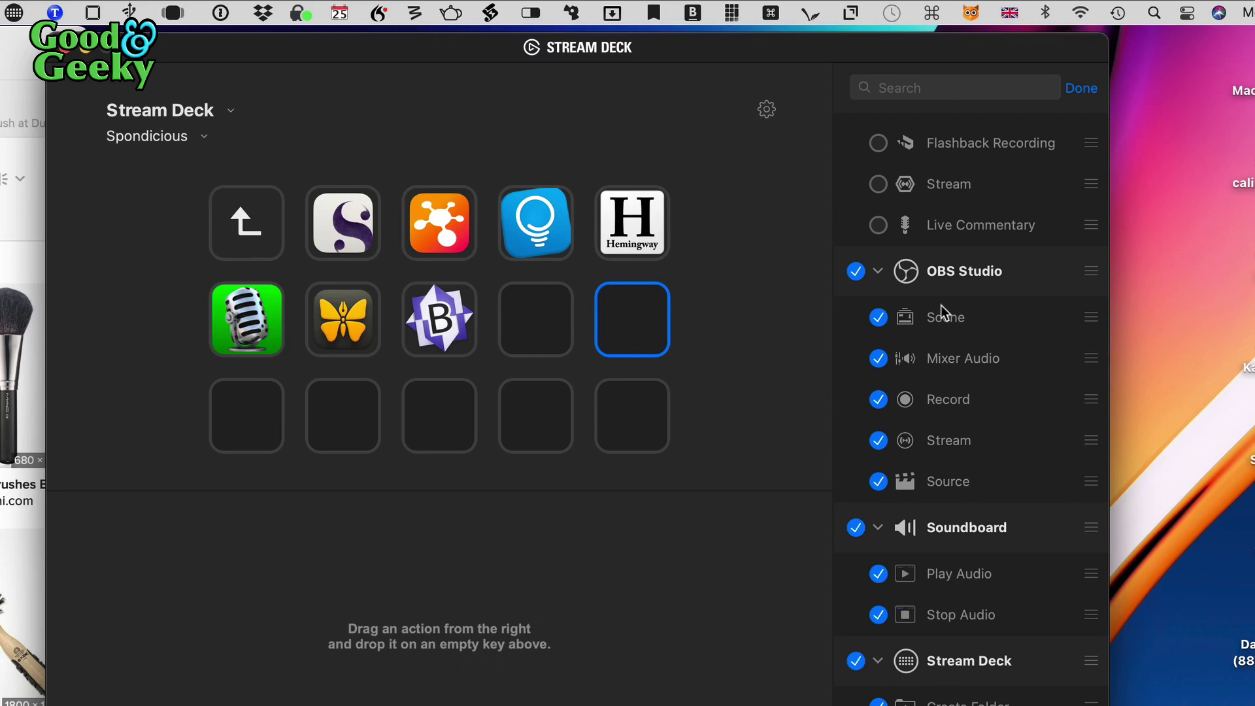
# - Turn the OBS Studio actions off in the list and collapse their group
pyautogui.click(855, 271)
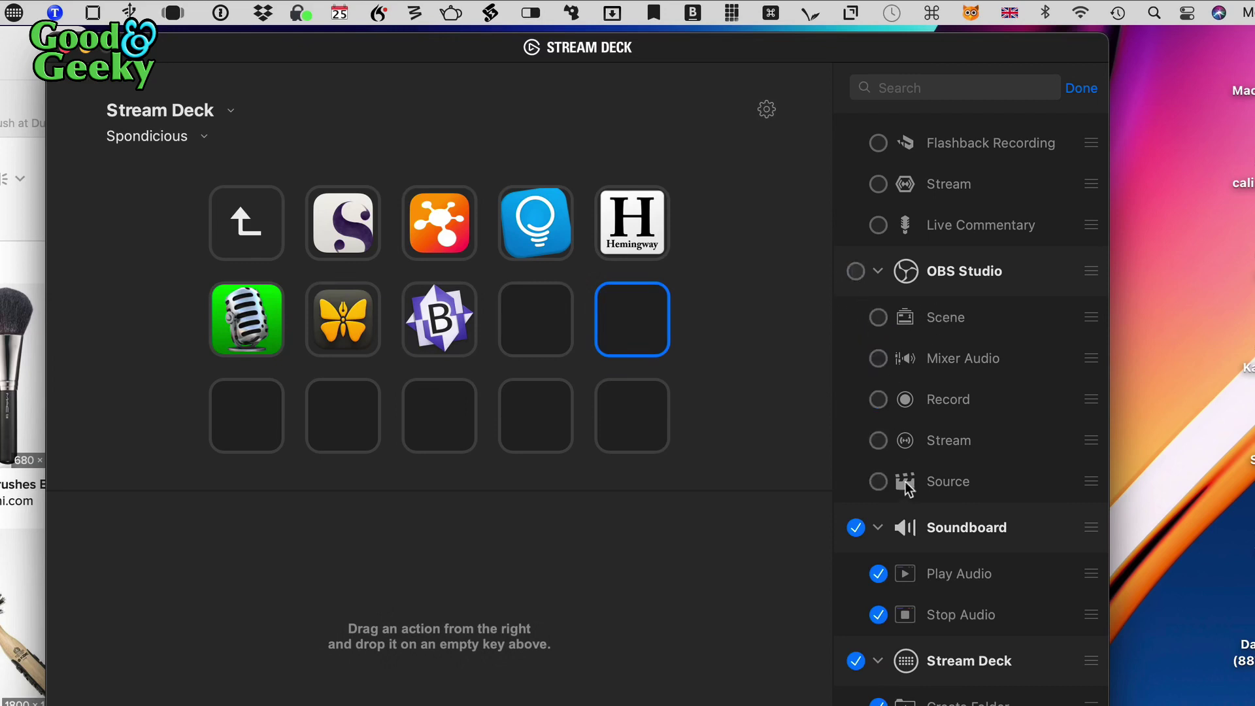
pyautogui.click(856, 272)
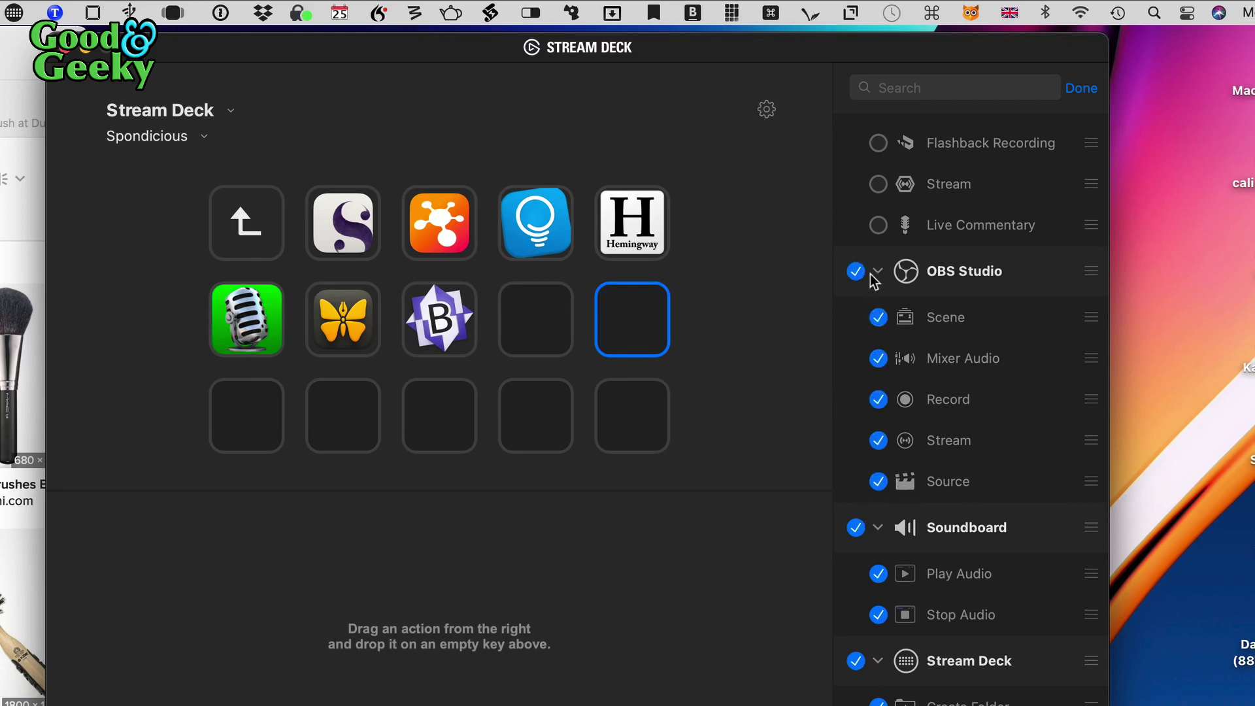
pyautogui.click(857, 271)
pyautogui.click(877, 271)
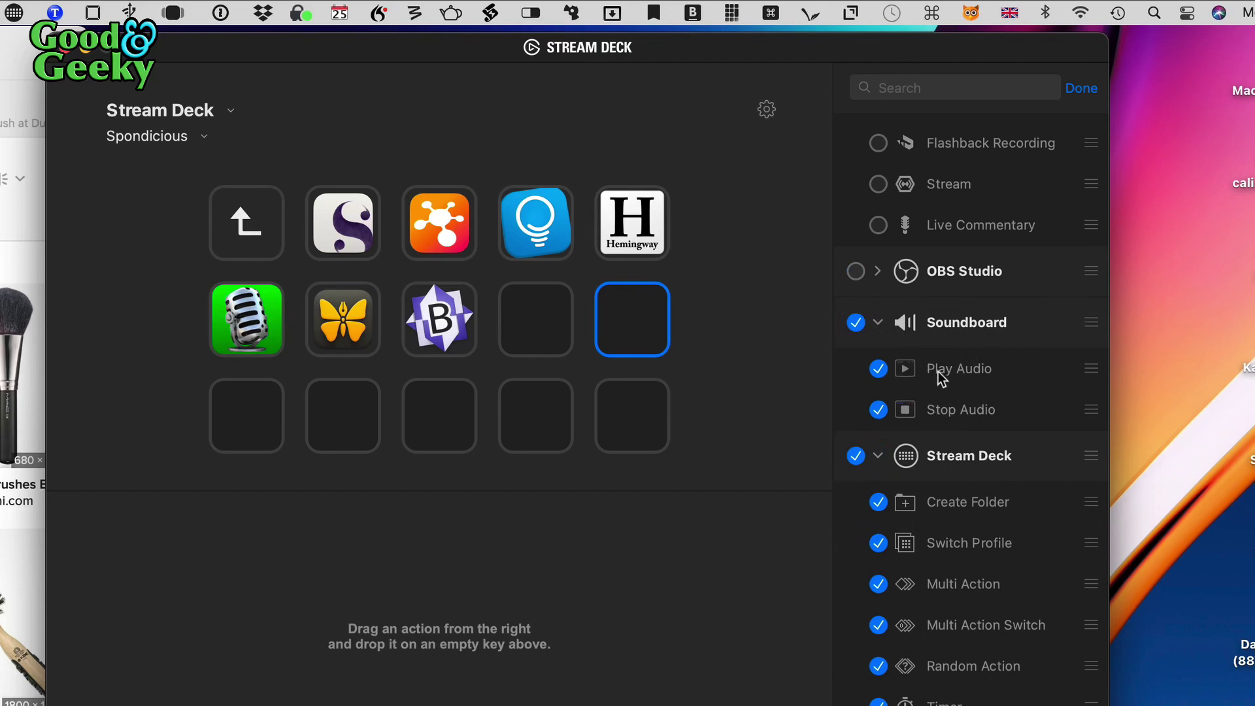
# - Put a Soundboard Play Audio action on the empty folder key and copy it
pyautogui.moveTo(968, 369); pyautogui.dragTo(632, 346)
pyautogui.rightClick(632, 345)
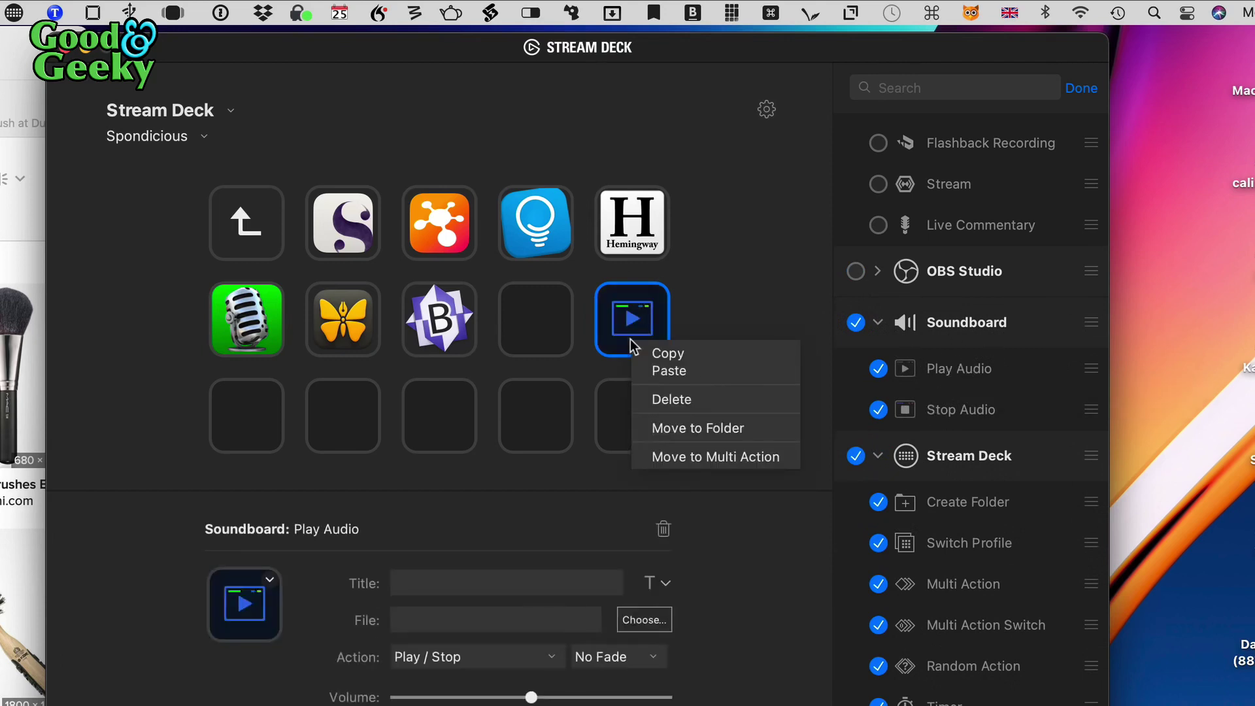
pyautogui.click(699, 353)
# - Back on the Spondicious page, delete the ⇧⌘C hotkey key and expand the Twitter actions
pyautogui.click(277, 236)
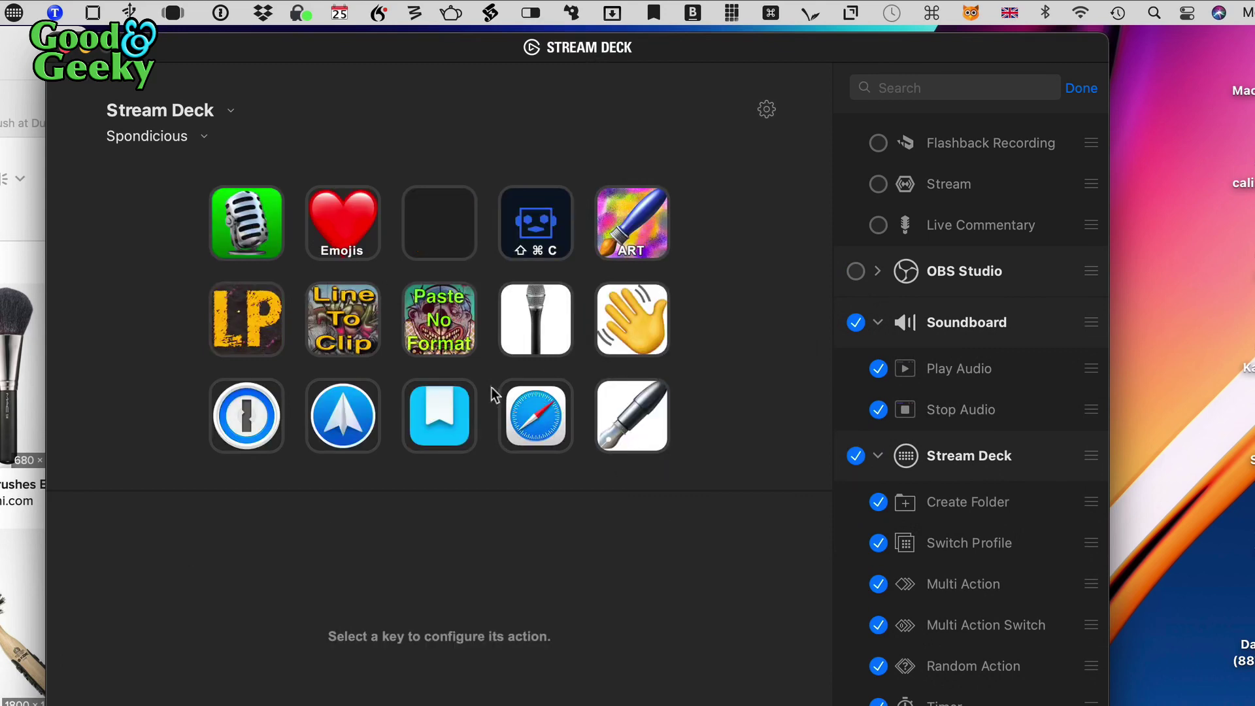
pyautogui.click(542, 227)
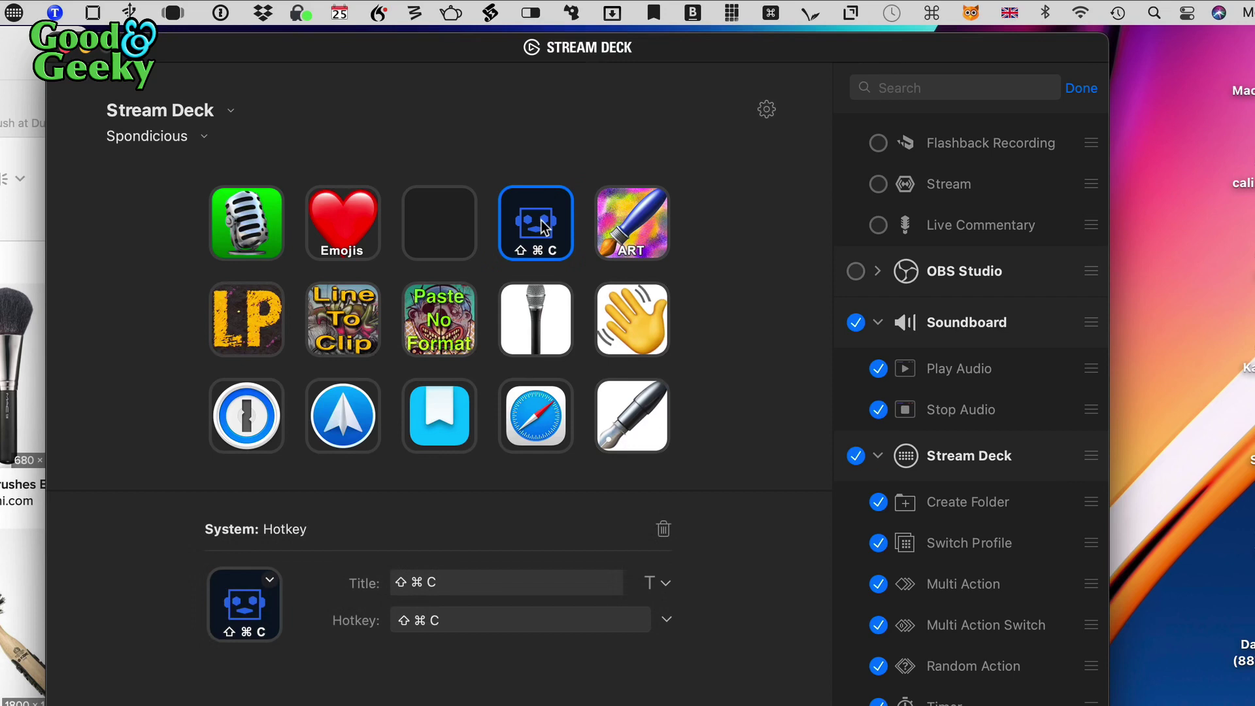
pyautogui.rightClick(543, 227)
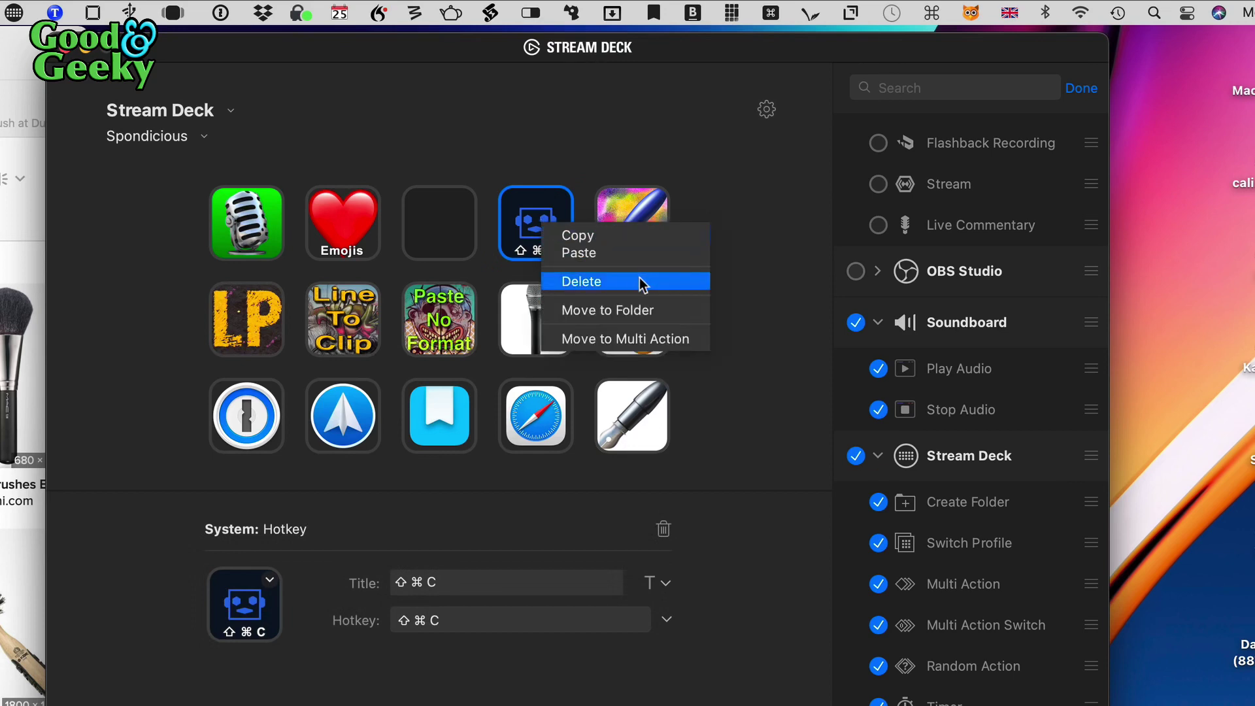
pyautogui.click(598, 255)
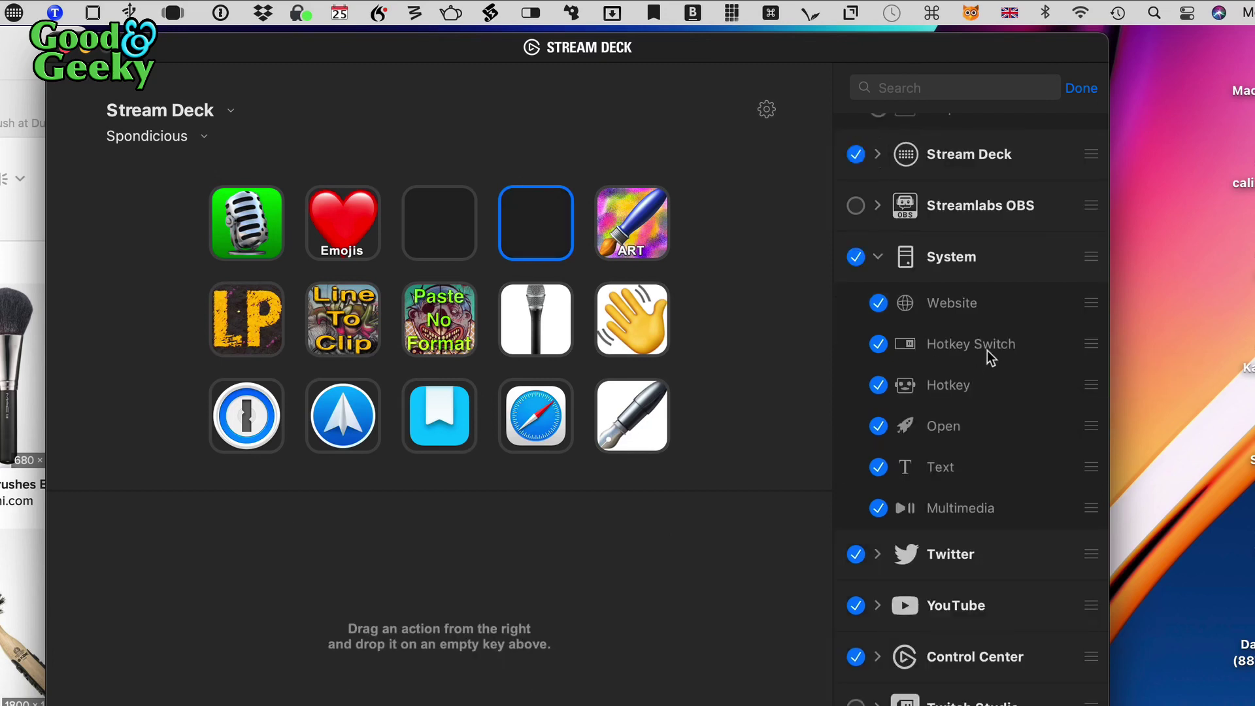
pyautogui.scroll(-5, 992, 425)
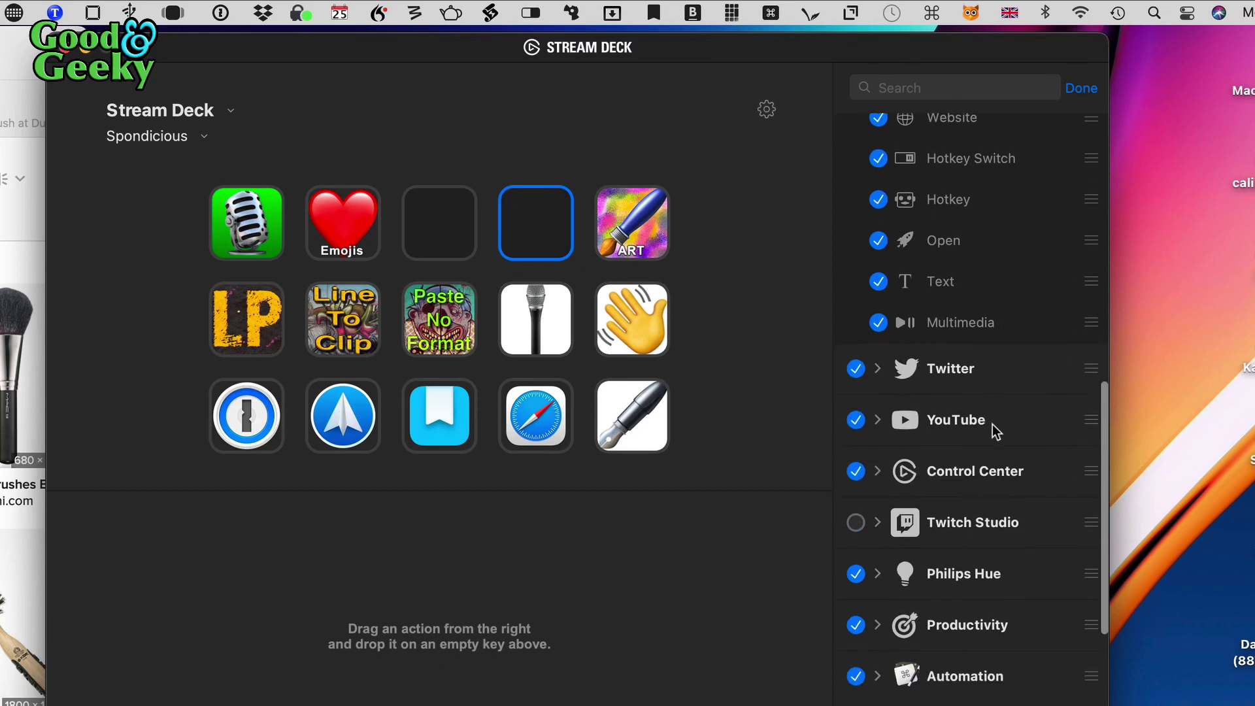
pyautogui.click(877, 370)
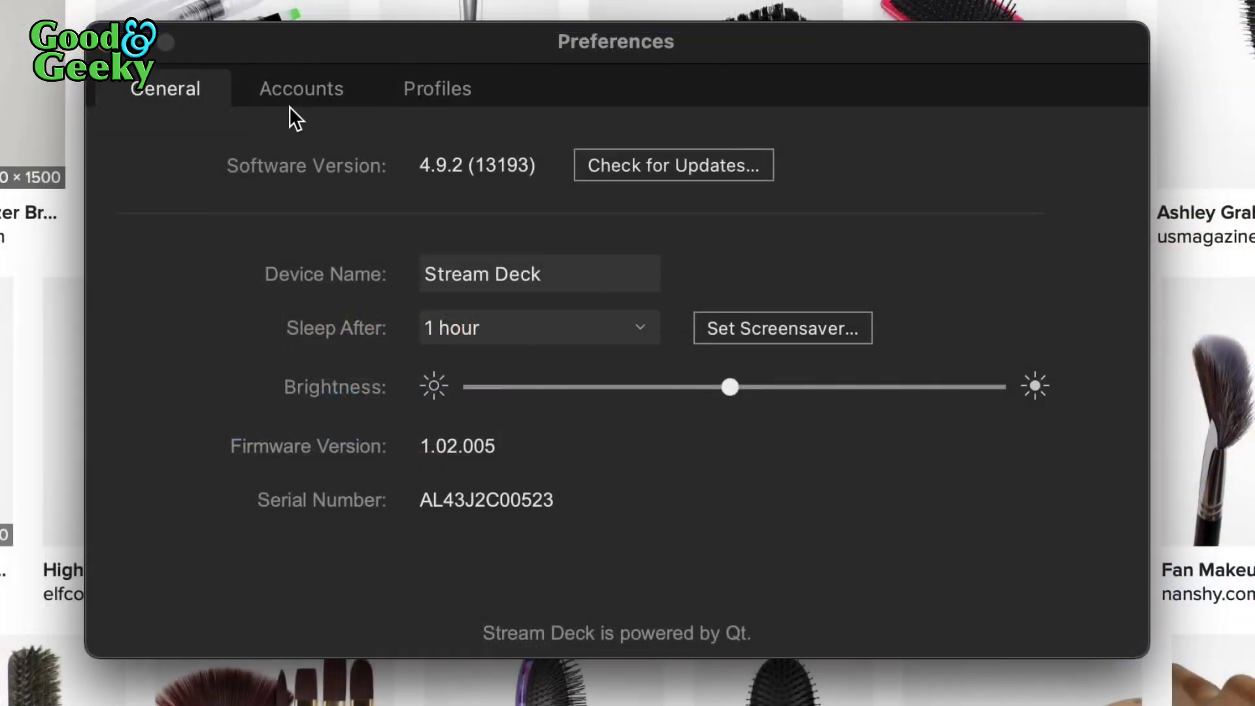
# - View Accounts in Preferences, begin then cancel adding a Twitter account, and show Profiles
pyautogui.click(282, 90)
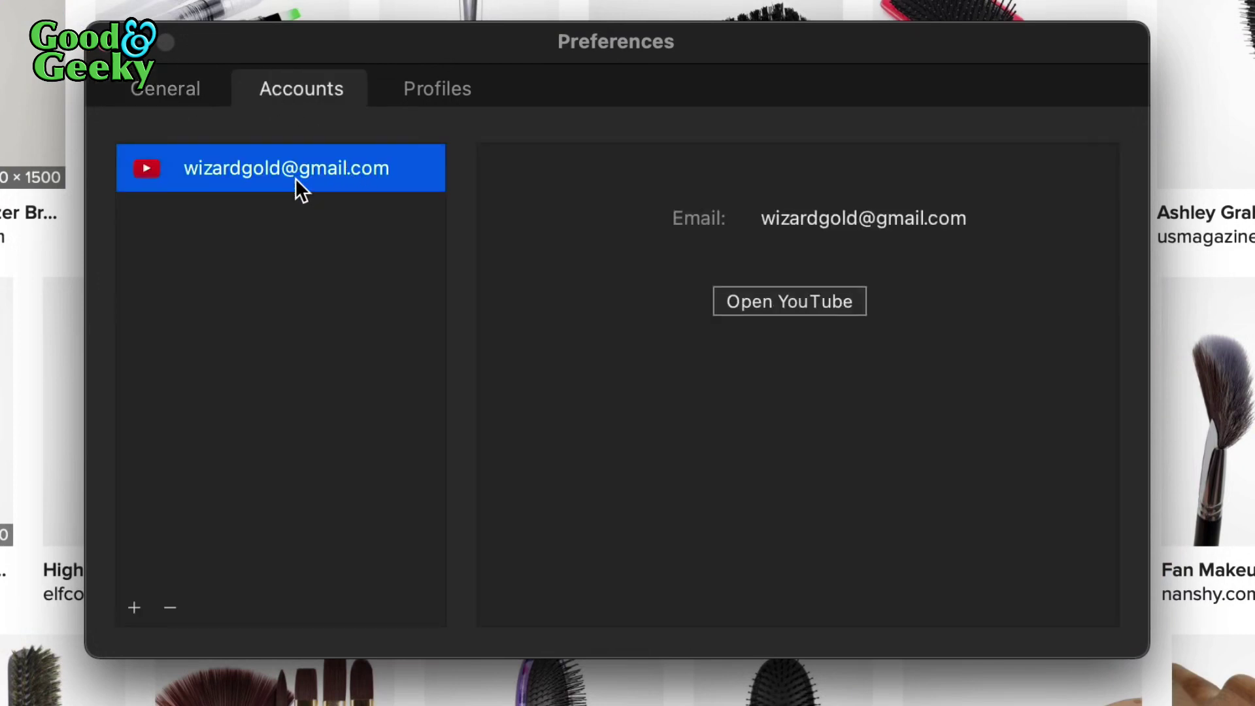
pyautogui.click(133, 606)
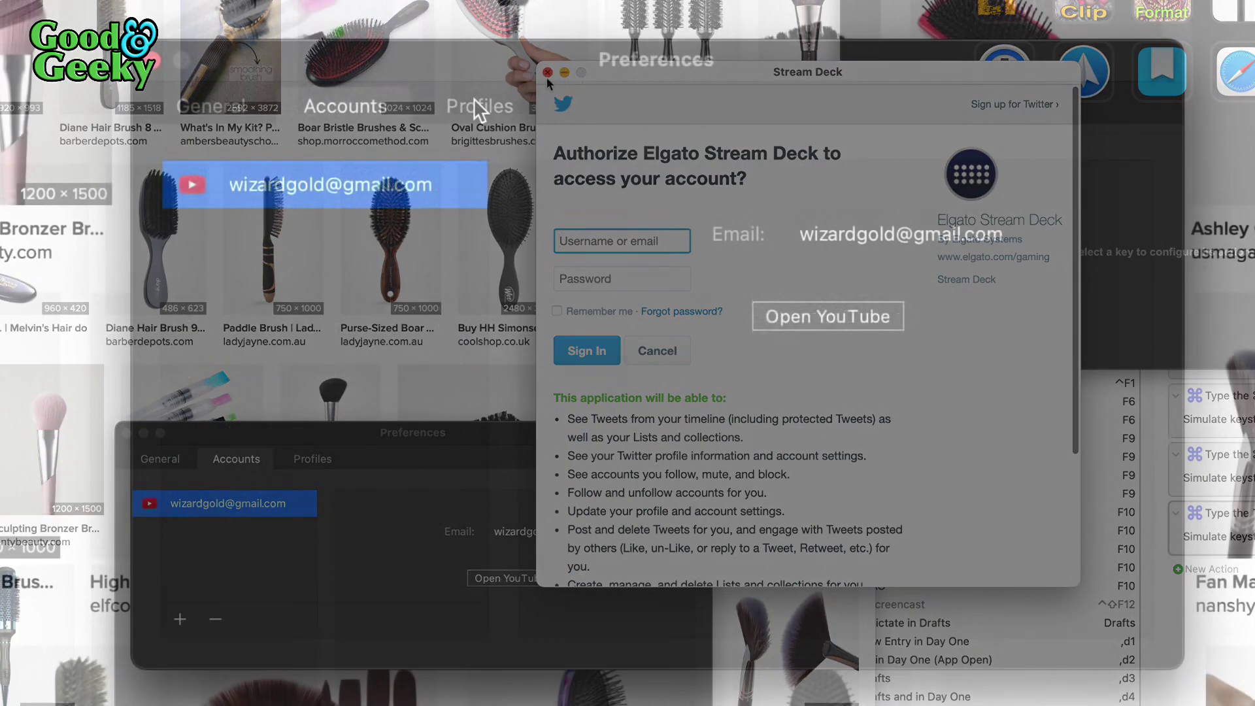
pyautogui.click(310, 456)
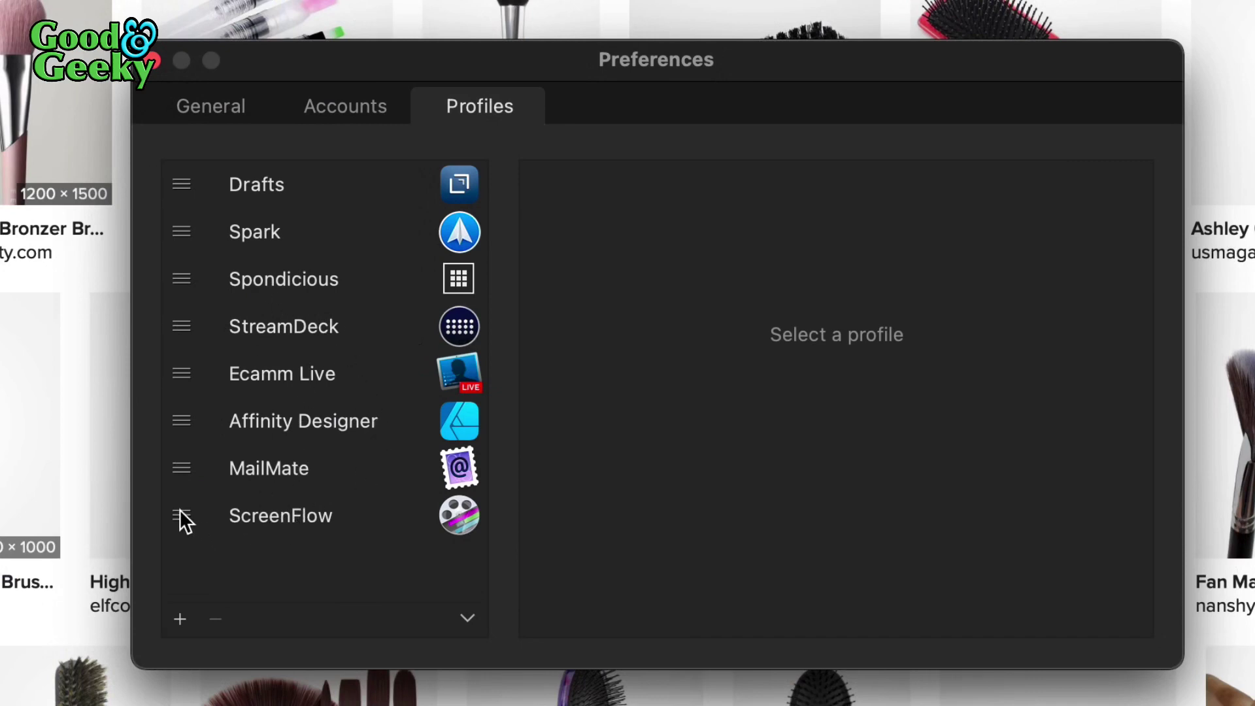
# - Place ScreenFlow above MailMate, then review the StreamDeck, Ecamm Live and Affinity Designer profiles' linked applications
pyautogui.moveTo(178, 512); pyautogui.dragTo(177, 456)
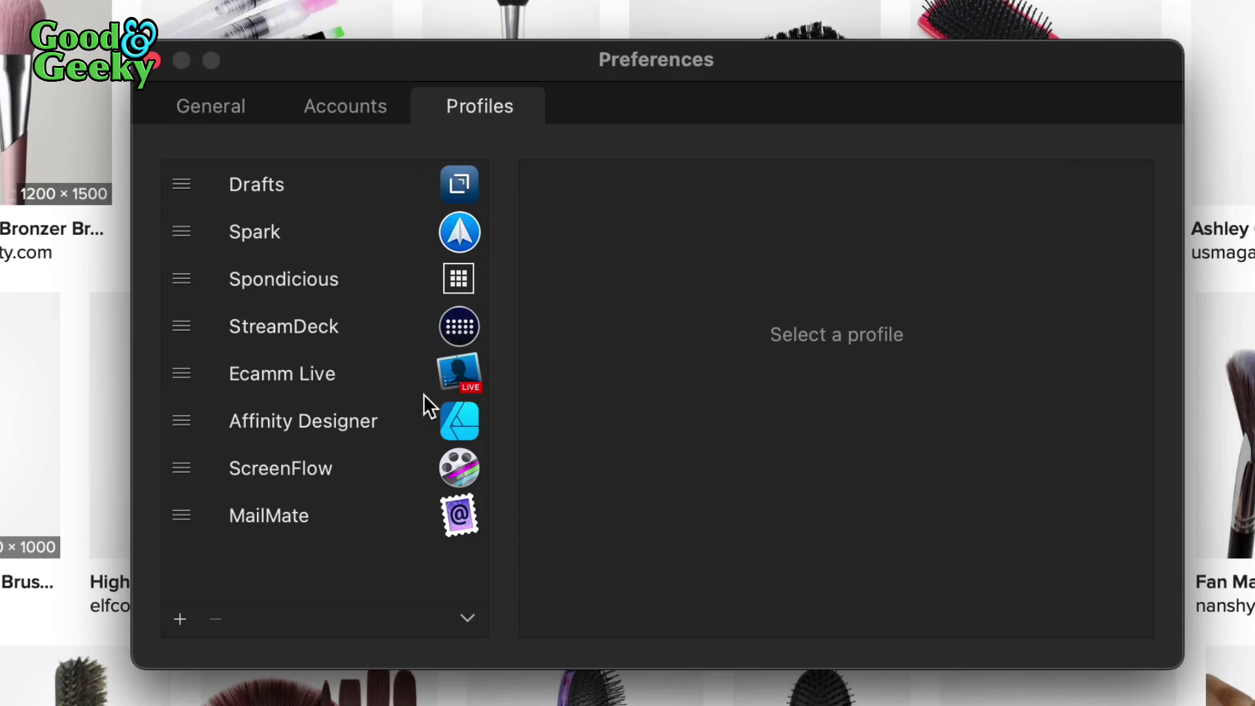
pyautogui.click(307, 331)
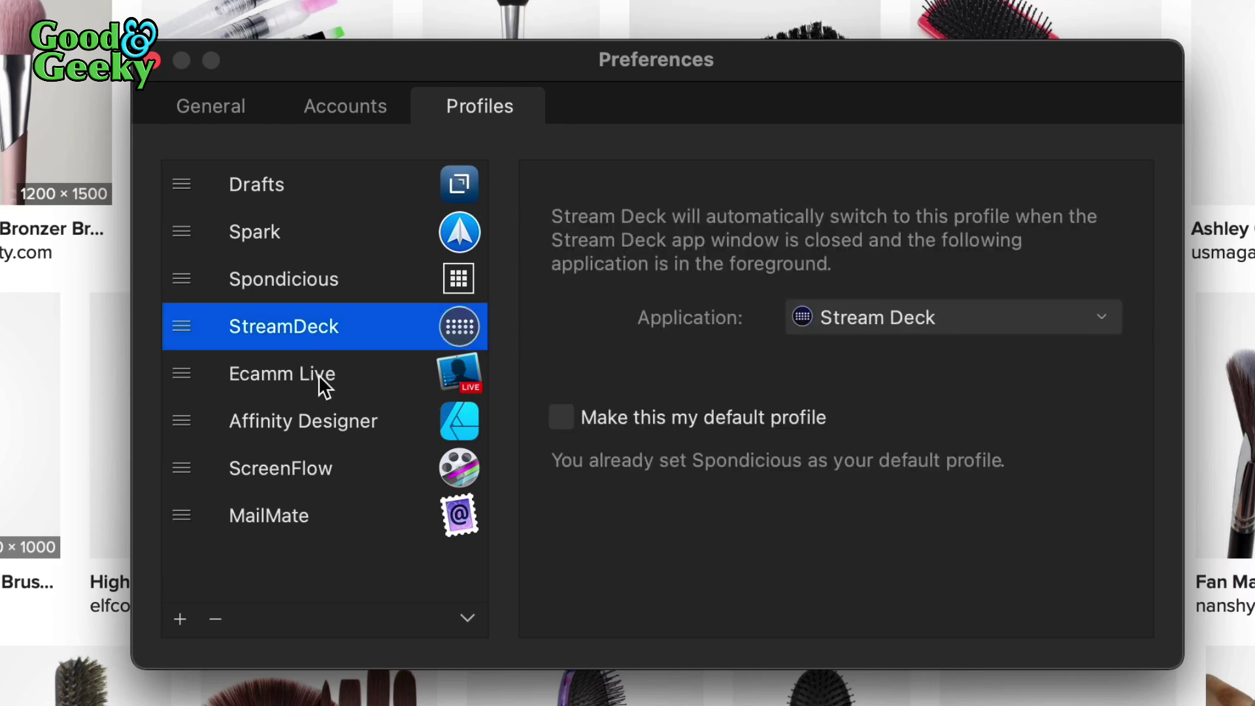
pyautogui.click(339, 375)
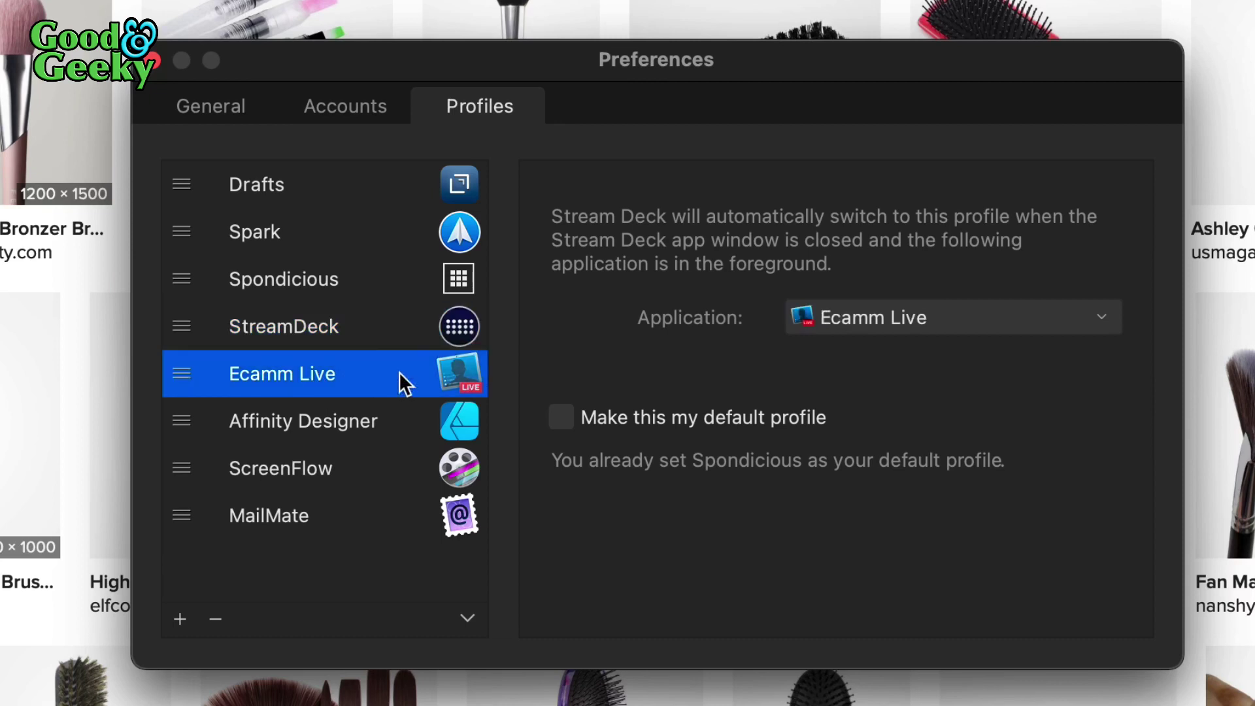
pyautogui.click(366, 431)
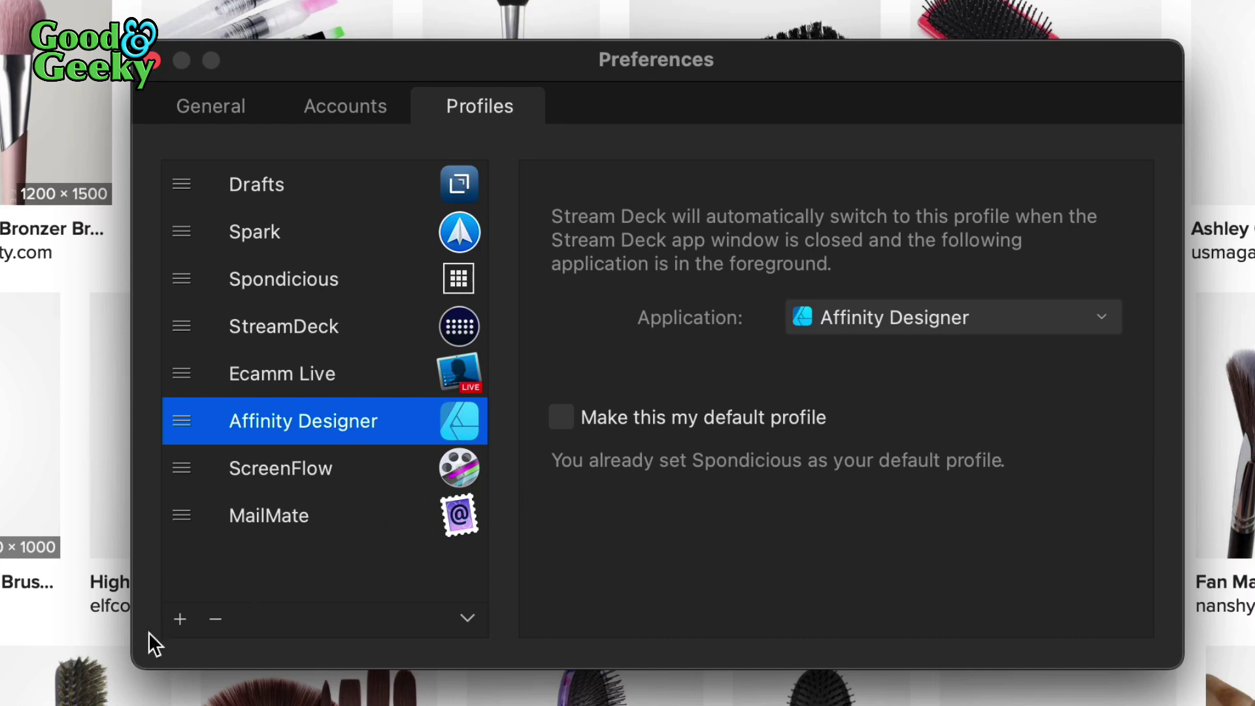
# - Create a new profile renamed 'Affinity Photo' and tie it to the Affinity Photo application
pyautogui.click(178, 619)
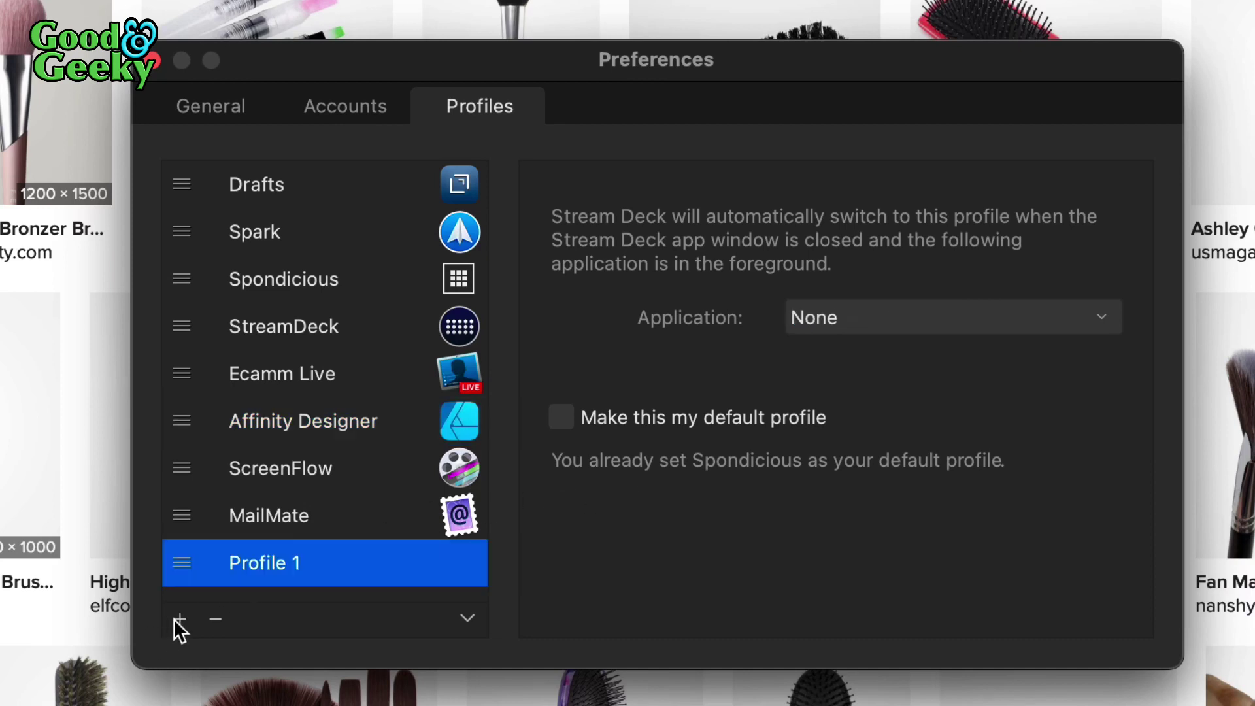
pyautogui.rightClick(272, 564)
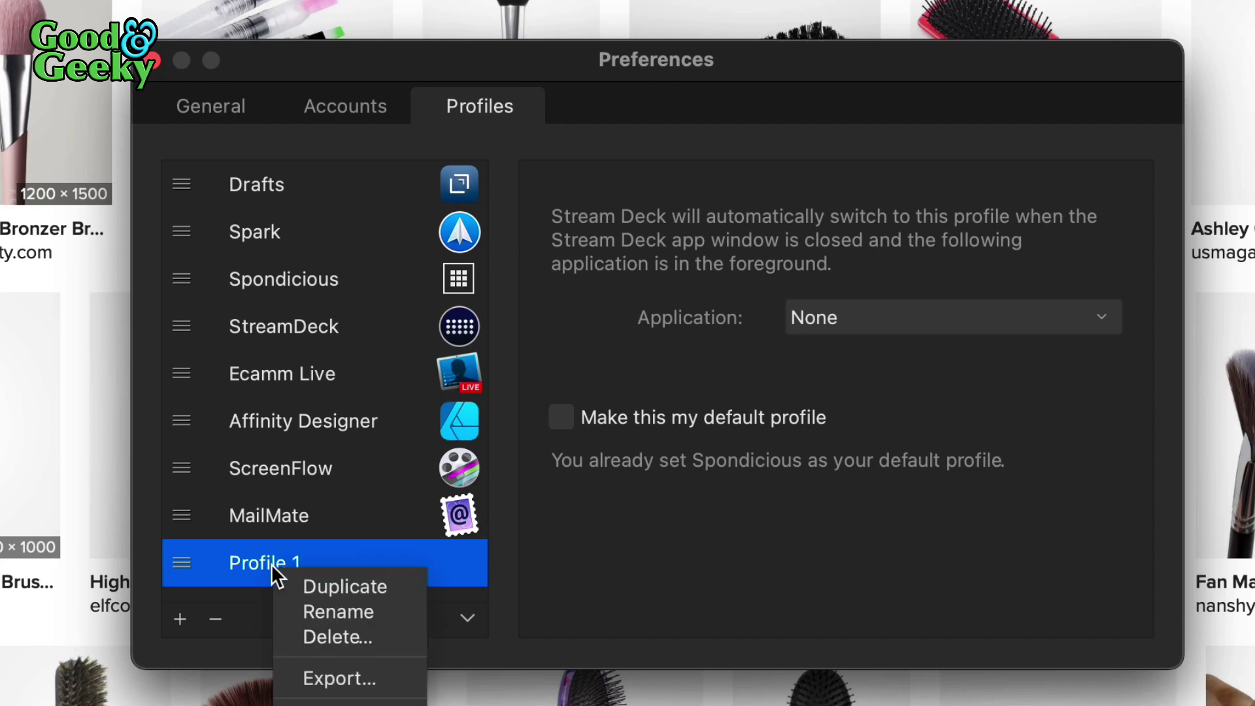
pyautogui.click(347, 610)
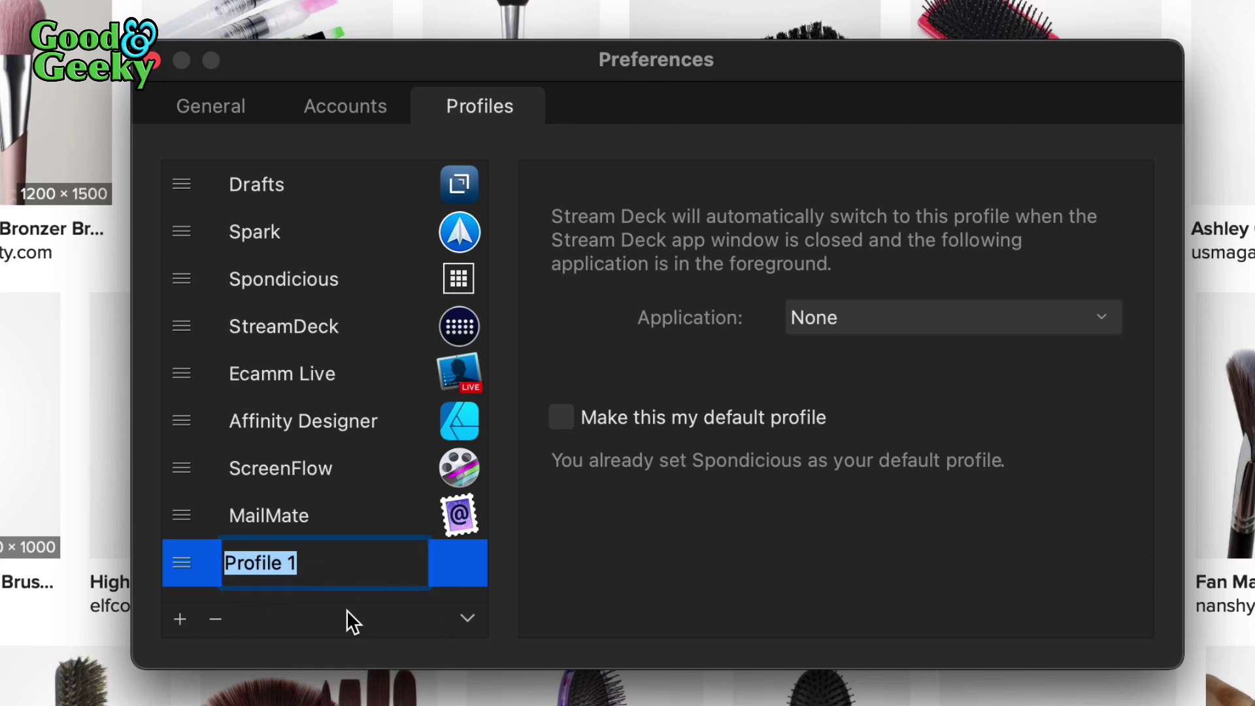
pyautogui.write('Affinity Photo')
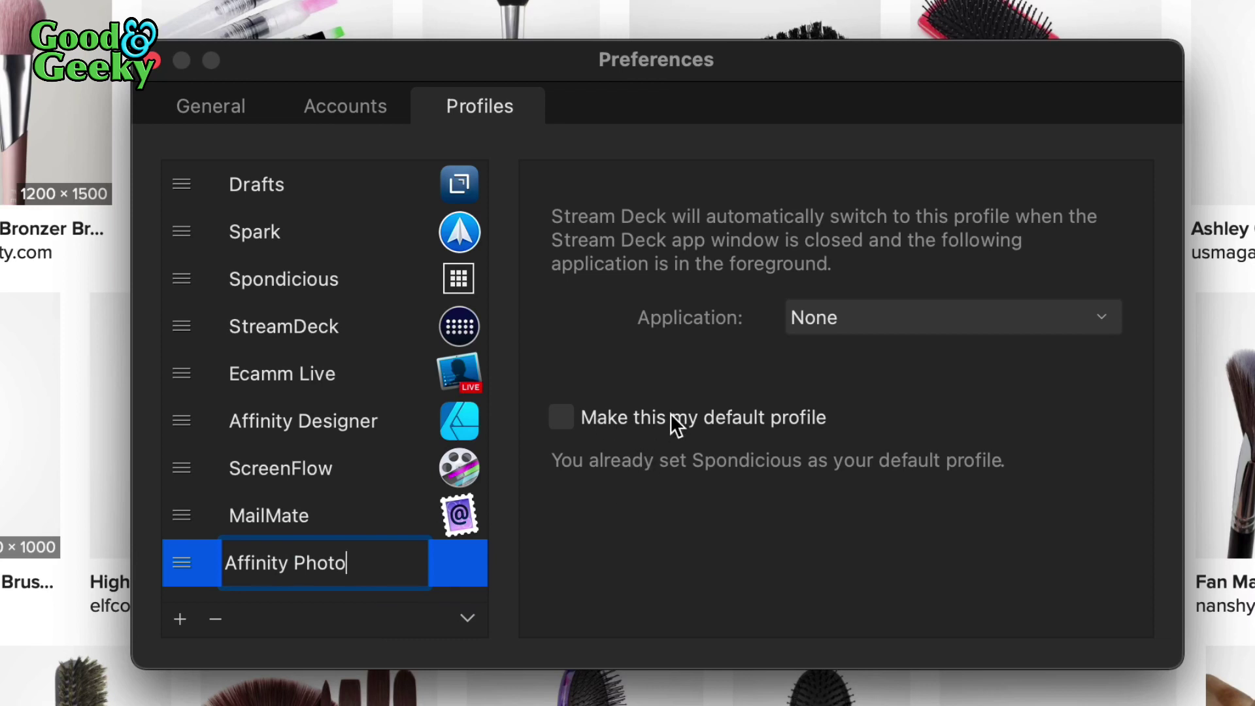
pyautogui.click(837, 320)
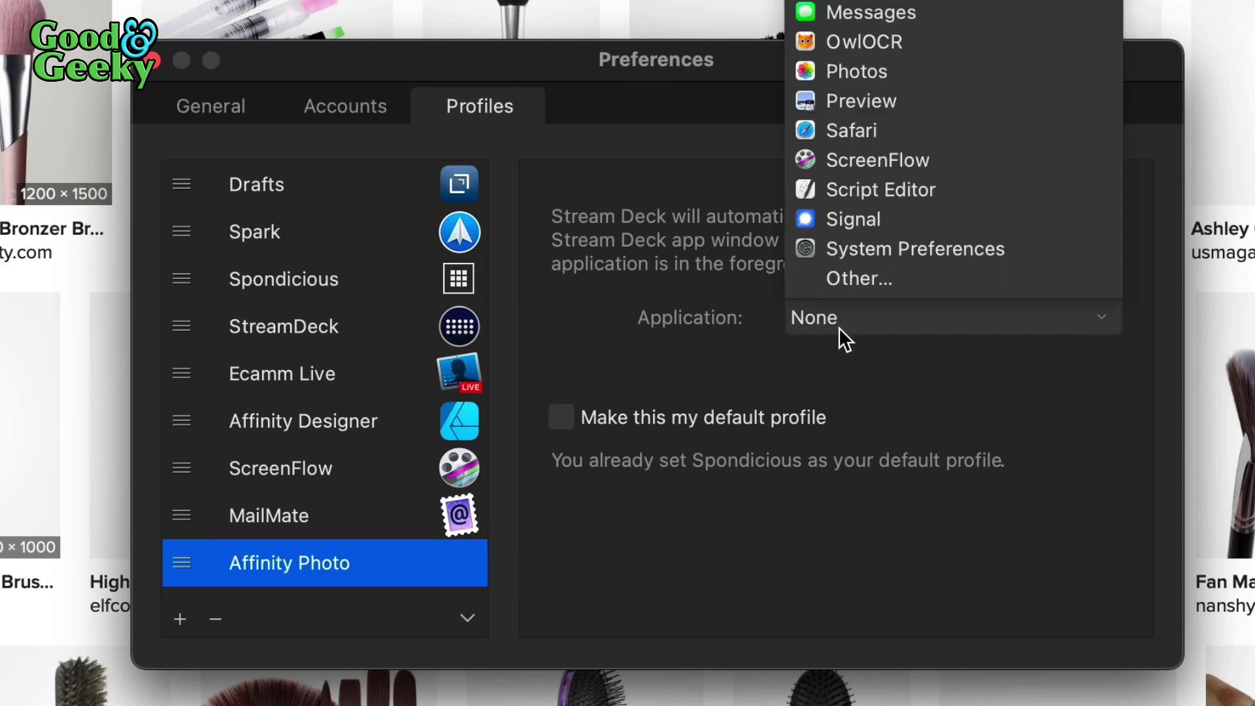
pyautogui.click(899, 270)
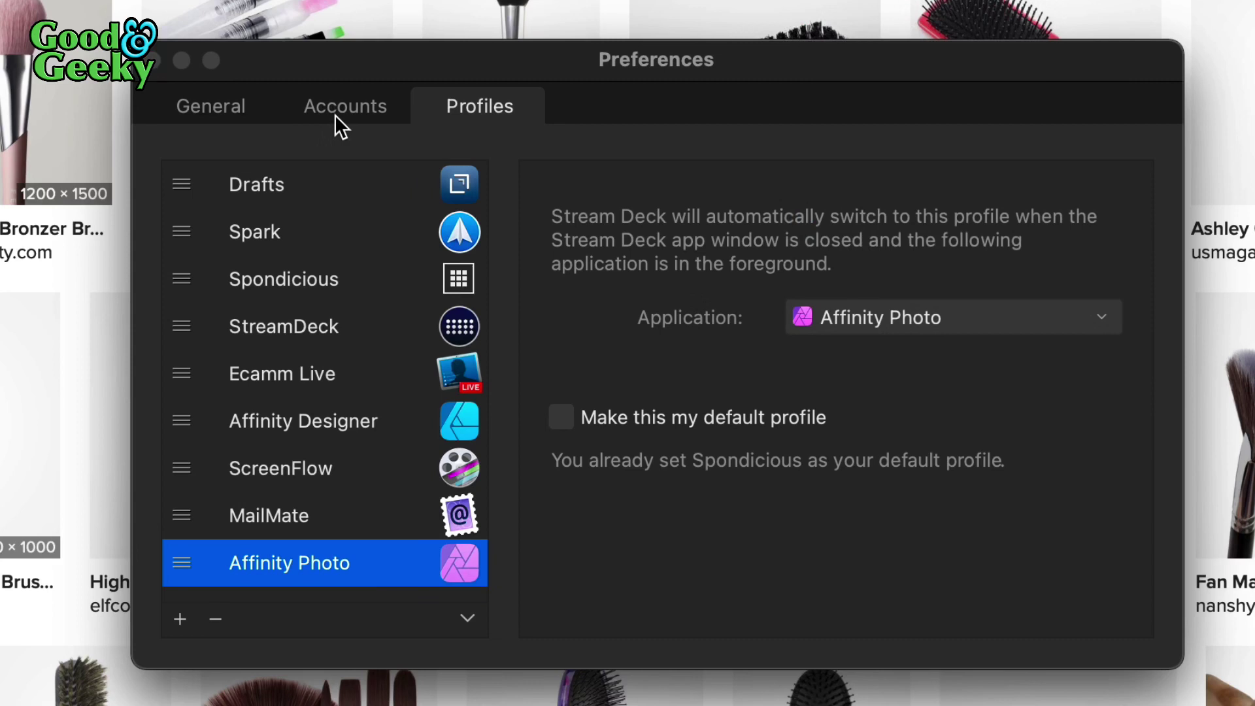
# - In General settings, lower device brightness to about mid-level and set Sleep After to 30 minutes
pyautogui.click(241, 112)
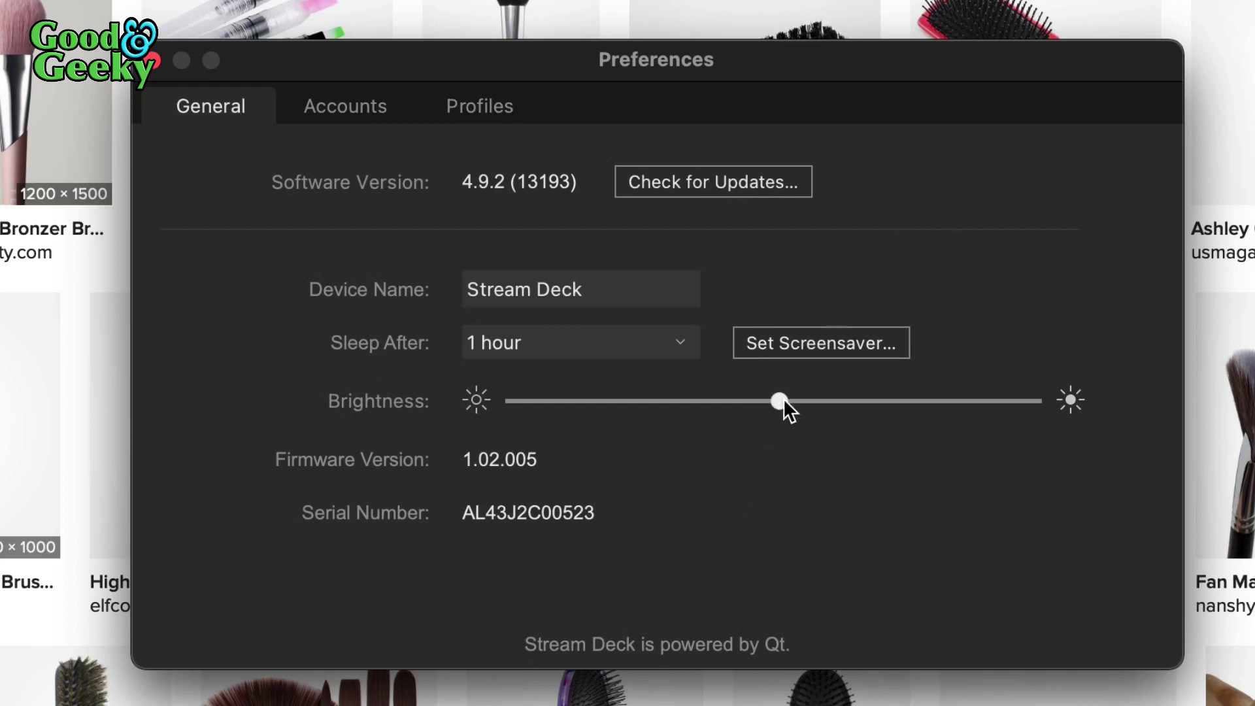
pyautogui.moveTo(876, 399); pyautogui.dragTo(653, 392)
pyautogui.moveTo(817, 402); pyautogui.dragTo(537, 422)
pyautogui.moveTo(693, 410); pyautogui.dragTo(785, 416)
pyautogui.click(625, 343)
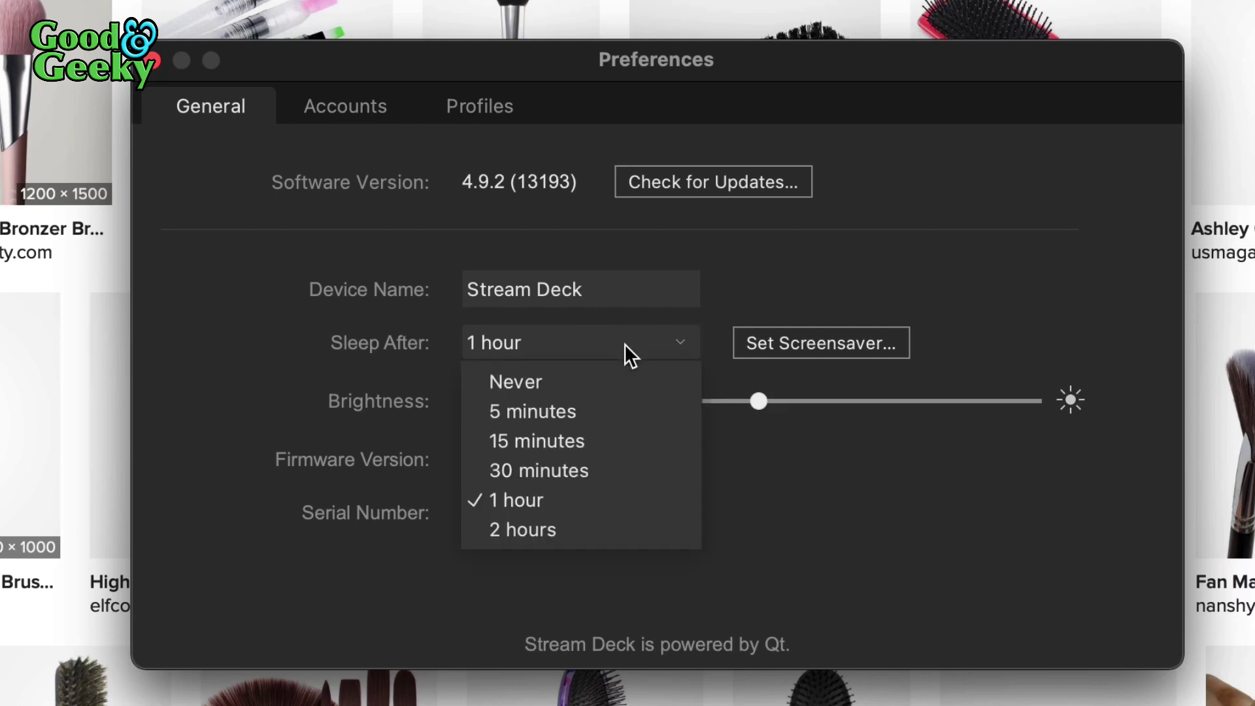
pyautogui.click(608, 468)
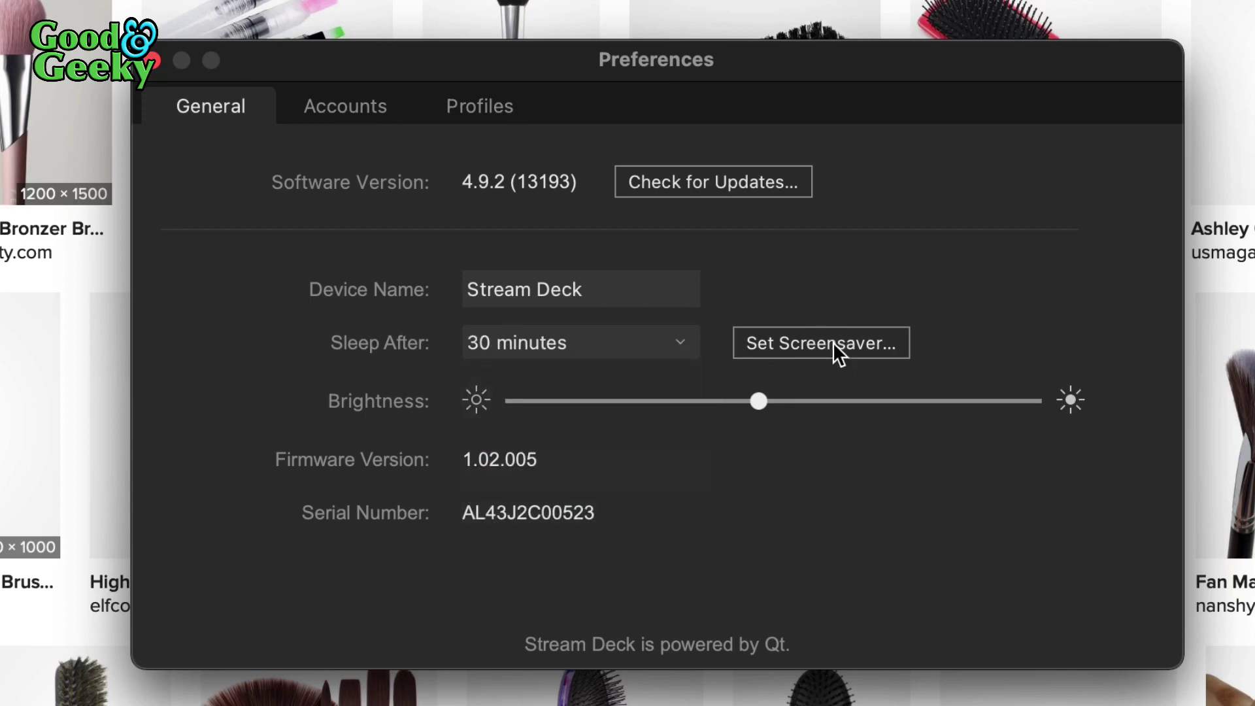